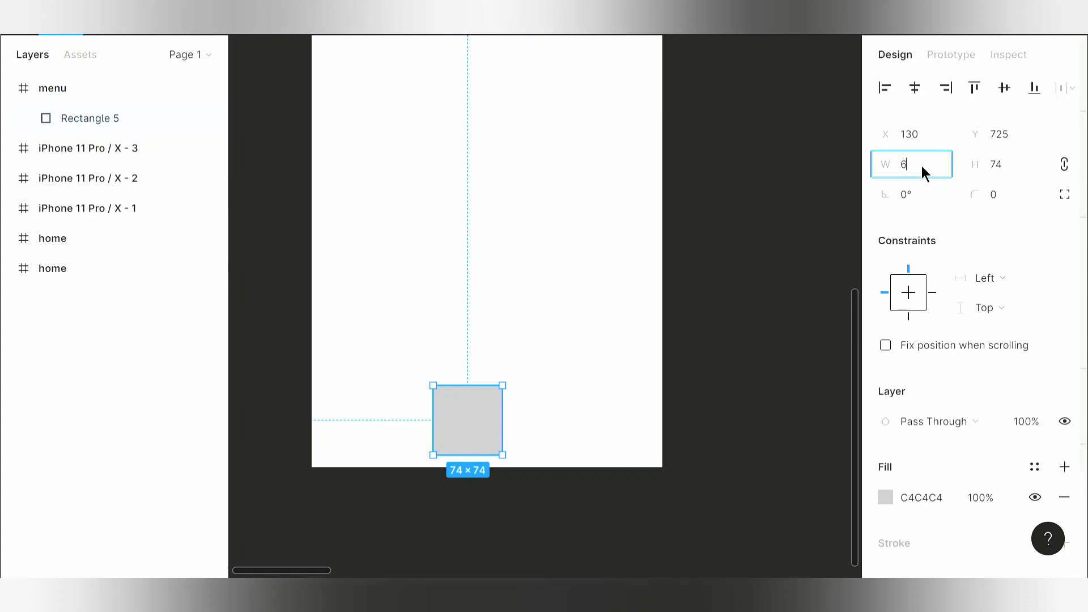
Resize the grey square to 65 × 65 and move it to about X 155, Y 684 in the menu frame.
{"action": "key", "text": "Return"}
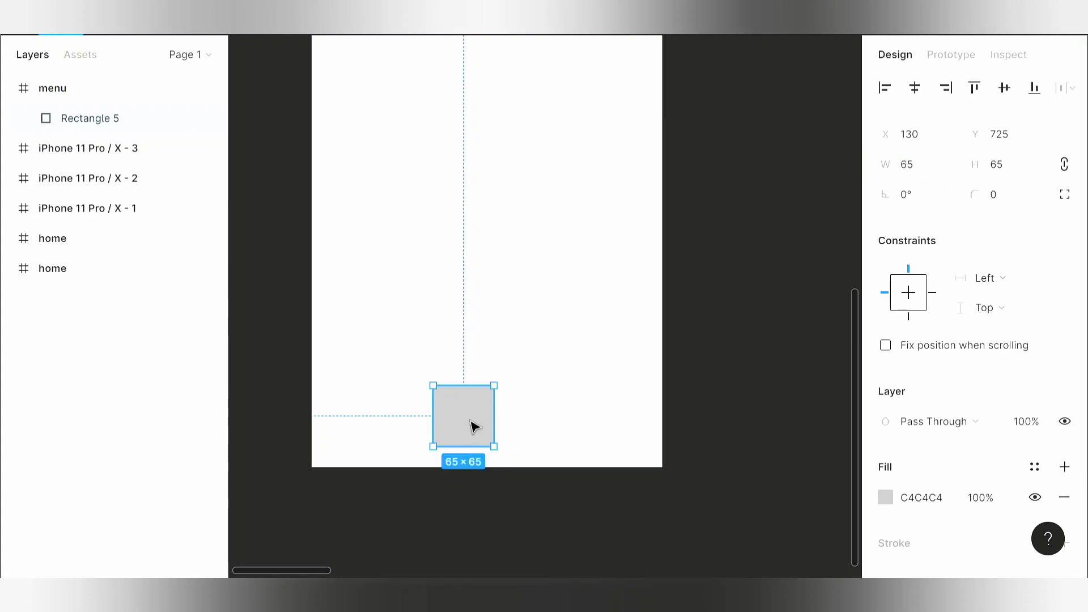
{"action": "left_click_drag", "start_coordinate": [475, 426], "coordinate": [491, 388]}
Round the square into a circle with corner radius 50 and apply the Blue 1 colour style as its fill.
{"action": "left_click", "coordinate": [999, 193]}
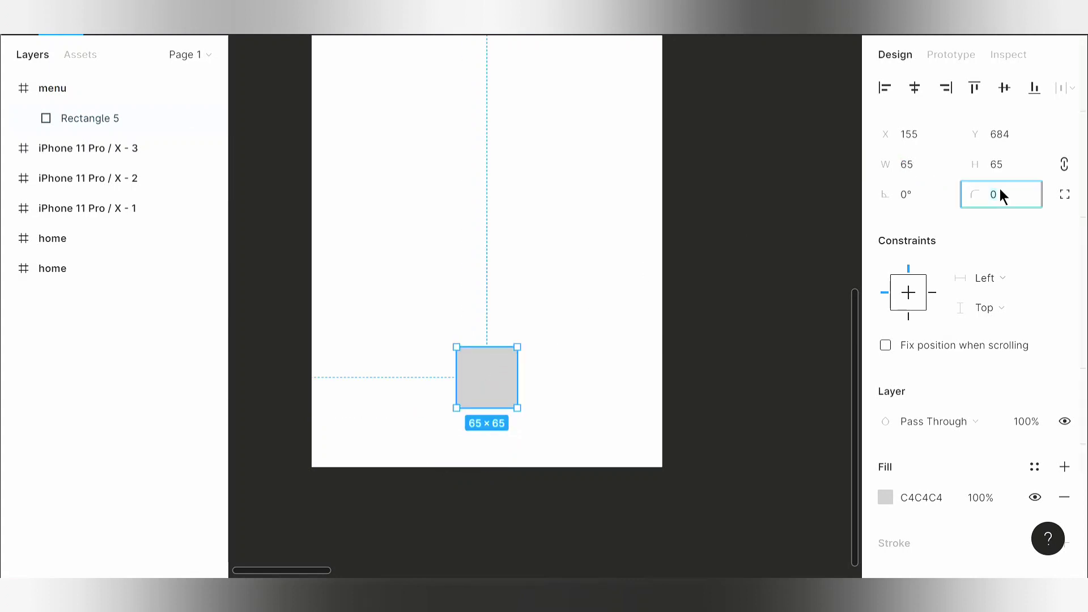
{"action": "type", "text": "30"}
{"action": "key", "text": "Return"}
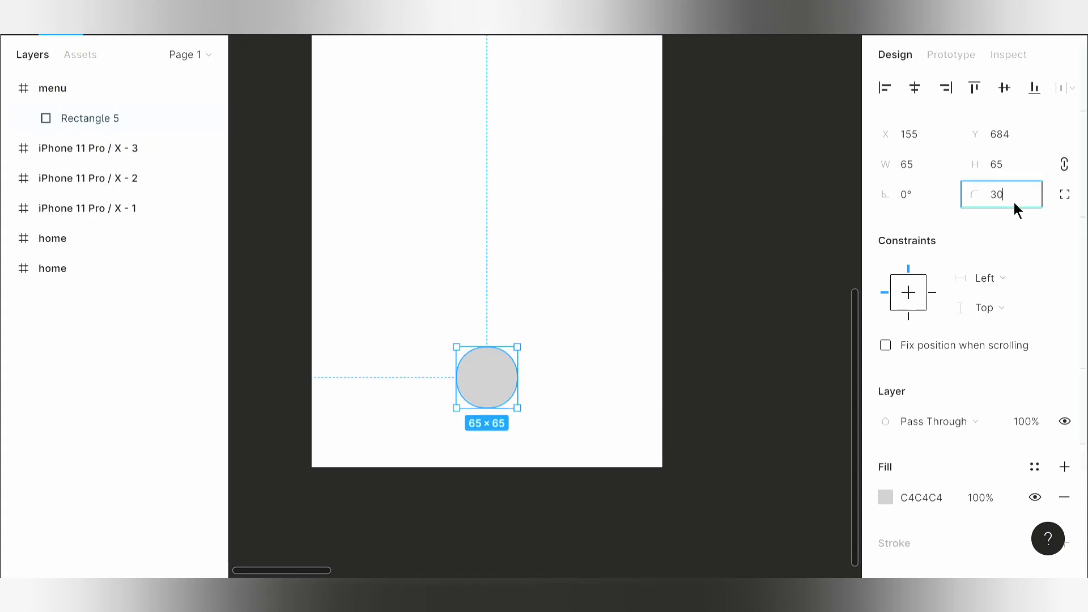
{"action": "type", "text": "50"}
{"action": "key", "text": "Return"}
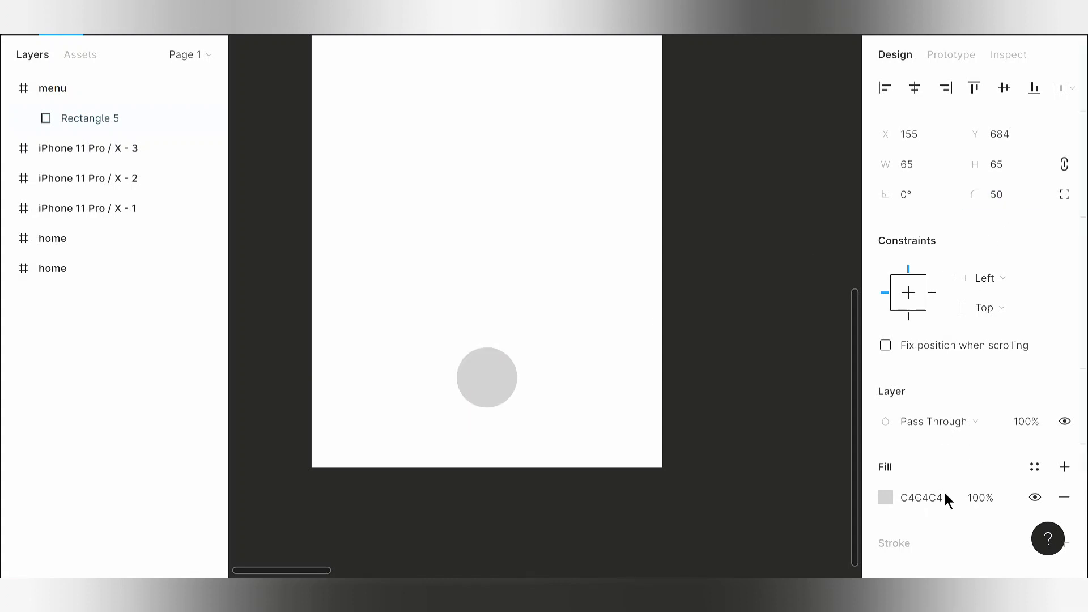
{"action": "left_click", "coordinate": [1033, 467]}
{"action": "left_click", "coordinate": [1051, 521]}
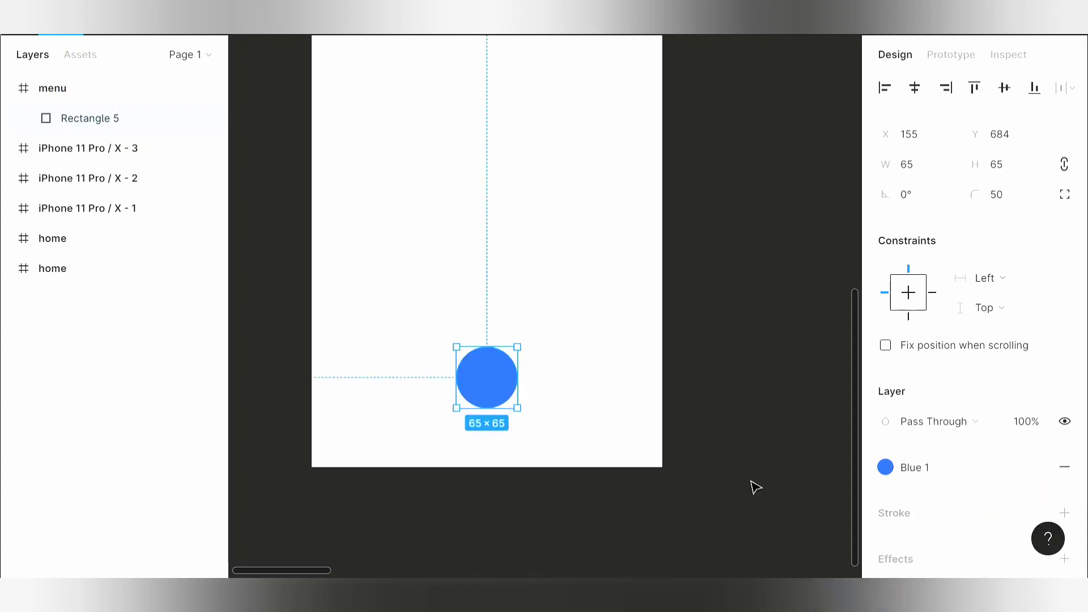
{"action": "left_click", "coordinate": [753, 486]}
Resize the blue circle to 66 × 66 and shift it to X 154, Y 684.
{"action": "scroll", "coordinate": [753, 486], "scroll_direction": "up", "scroll_amount": 1}
{"action": "left_click", "coordinate": [533, 416]}
{"action": "key", "text": "shift+2"}
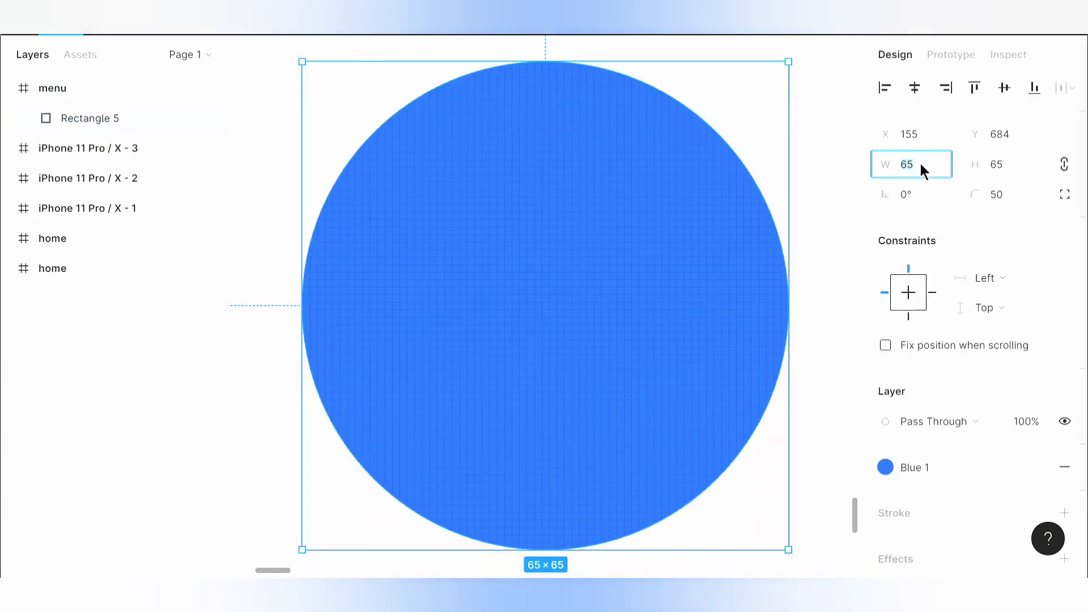
{"action": "type", "text": "66"}
{"action": "key", "text": "Return"}
{"action": "left_click_drag", "start_coordinate": [561, 327], "coordinate": [549, 324]}
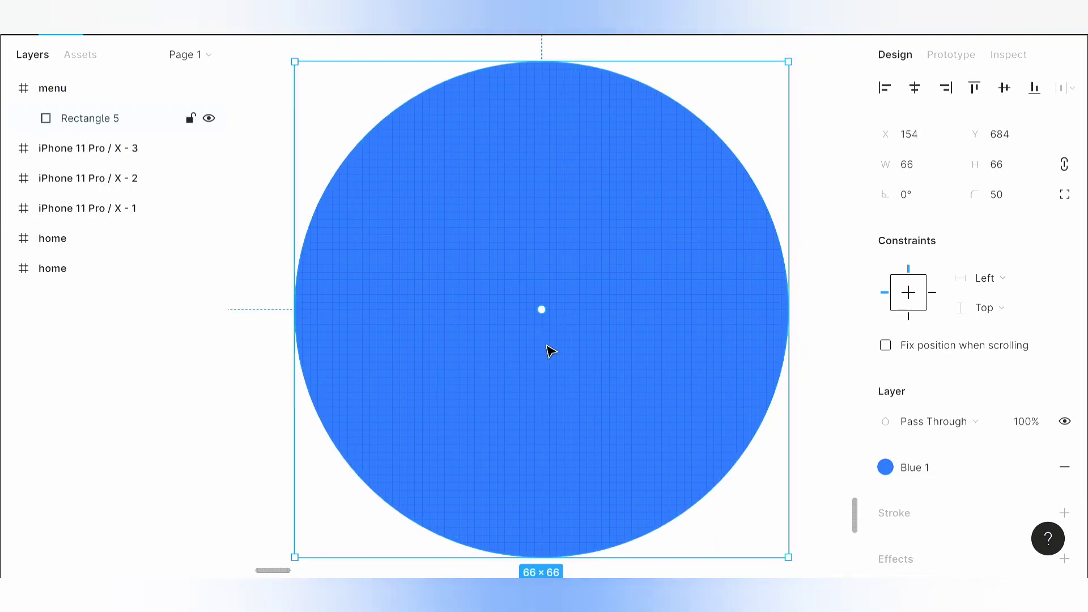
Draw a narrow vertical rectangle about 5 × 47 inside the blue circle and set its width to 4.
{"action": "mouse_move", "coordinate": [519, 122]}
{"action": "left_mouse_down"}
{"action": "mouse_move", "coordinate": [552, 323]}
{"action": "mouse_move", "coordinate": [527, 428]}
{"action": "mouse_move", "coordinate": [560, 476]}
{"action": "left_mouse_up"}
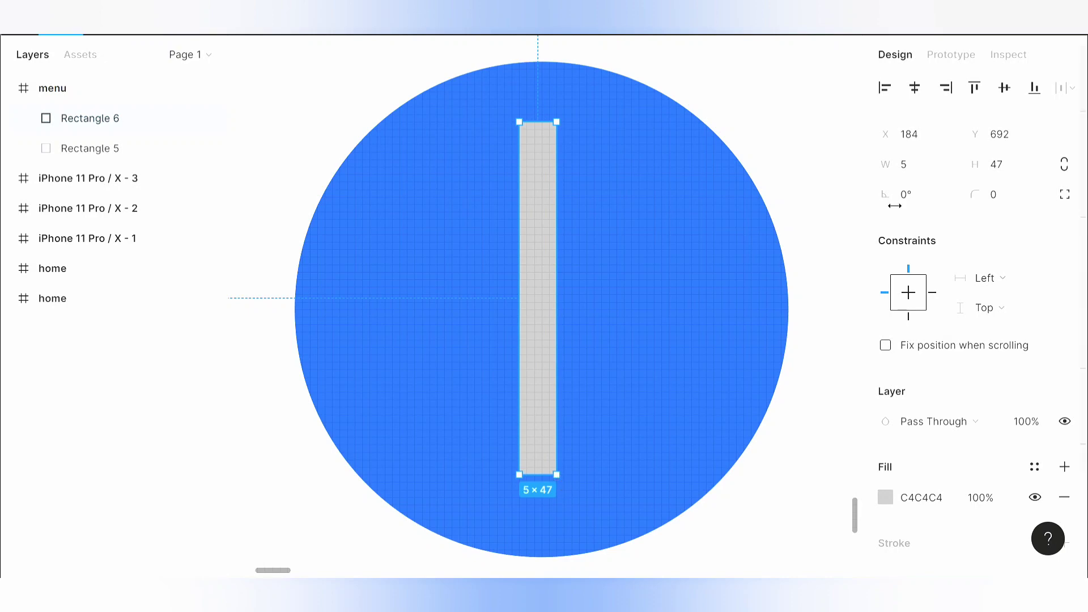
{"action": "key", "text": "BackSpace"}
{"action": "type", "text": "4"}
{"action": "key", "text": "Return"}
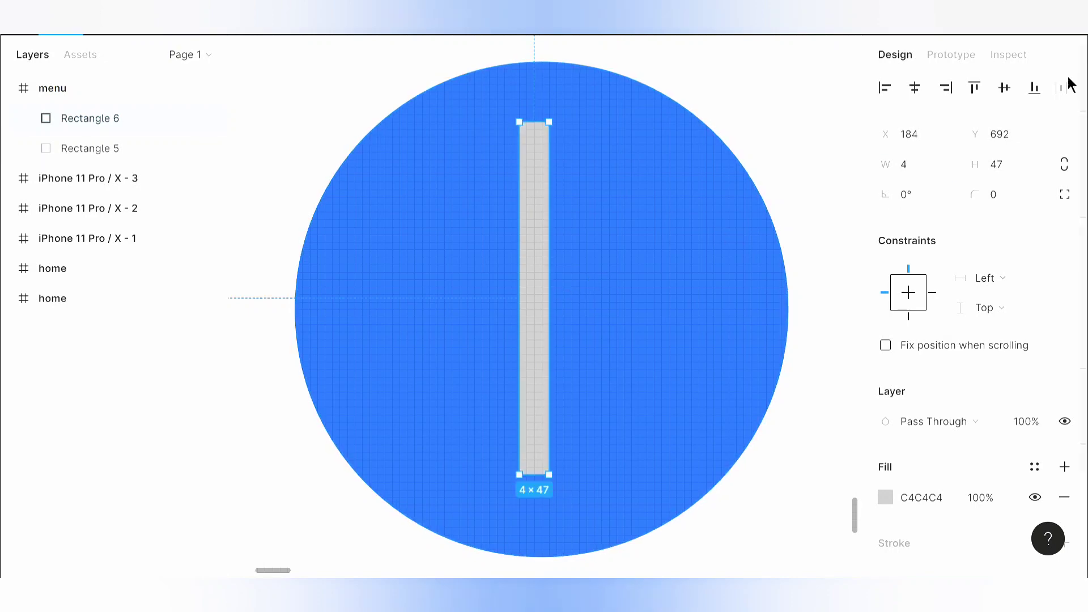
Set the vertical bar's height to 36 and centre the bar within the blue circle.
{"action": "left_click", "coordinate": [1016, 165]}
{"action": "type", "text": "35"}
{"action": "key", "text": "Return"}
{"action": "left_click", "coordinate": [1016, 165]}
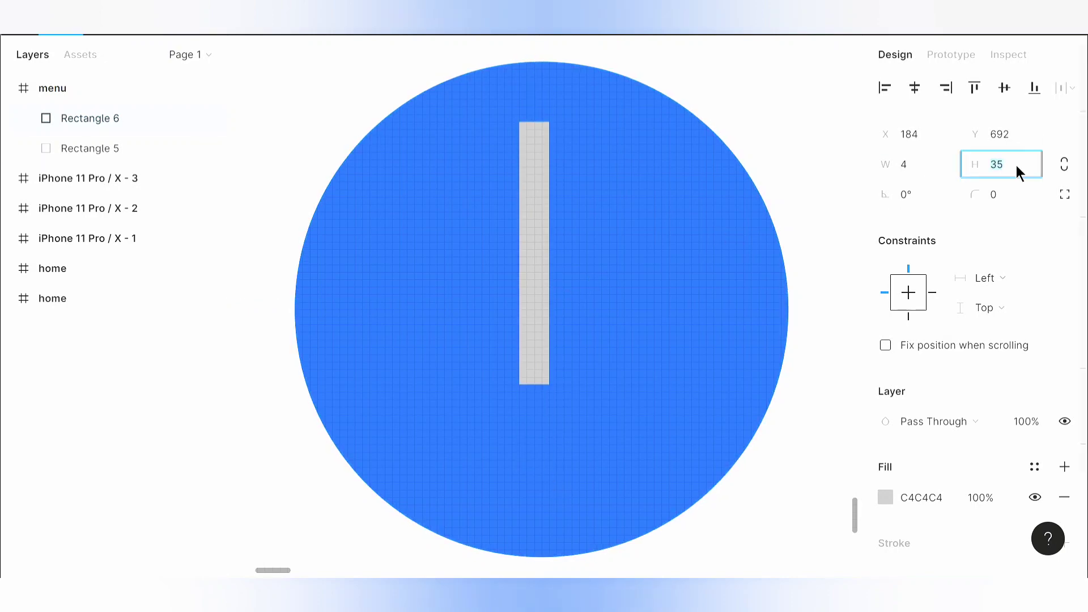
{"action": "type", "text": "36"}
{"action": "key", "text": "Return"}
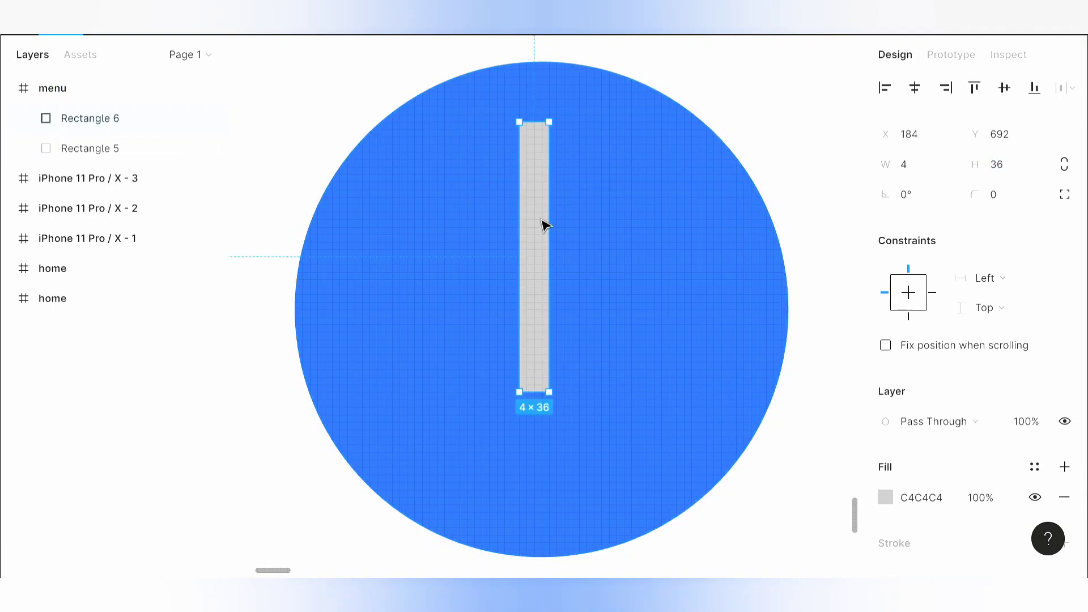
{"action": "left_click_drag", "start_coordinate": [544, 223], "coordinate": [546, 260]}
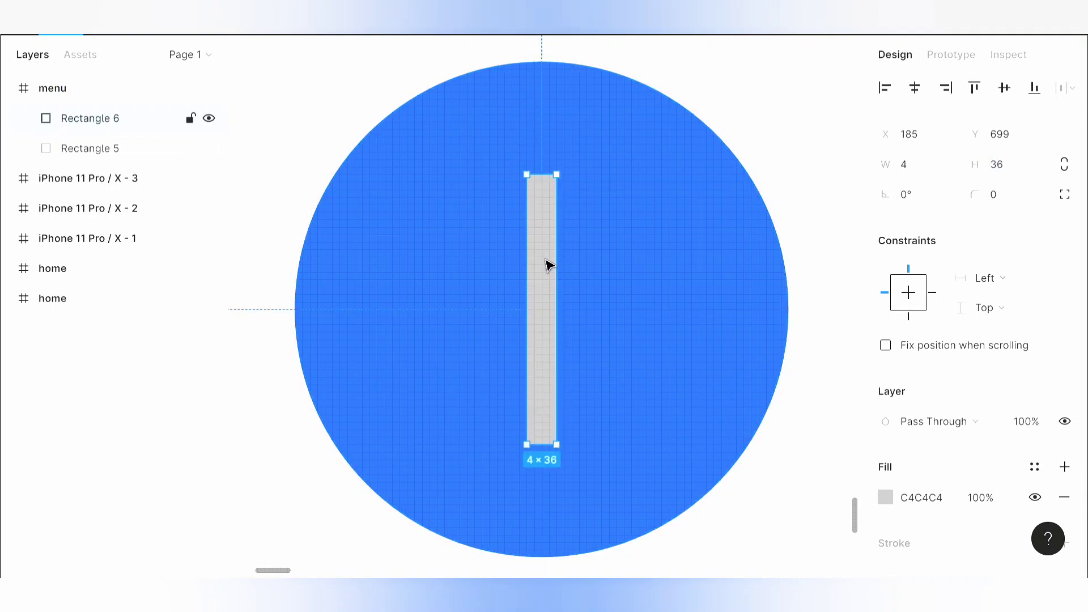
Duplicate the vertical bar and rotate the copy 90° to form a plus sign.
{"action": "key", "text": "ctrl+d"}
{"action": "type", "text": "90"}
{"action": "key", "text": "Return"}
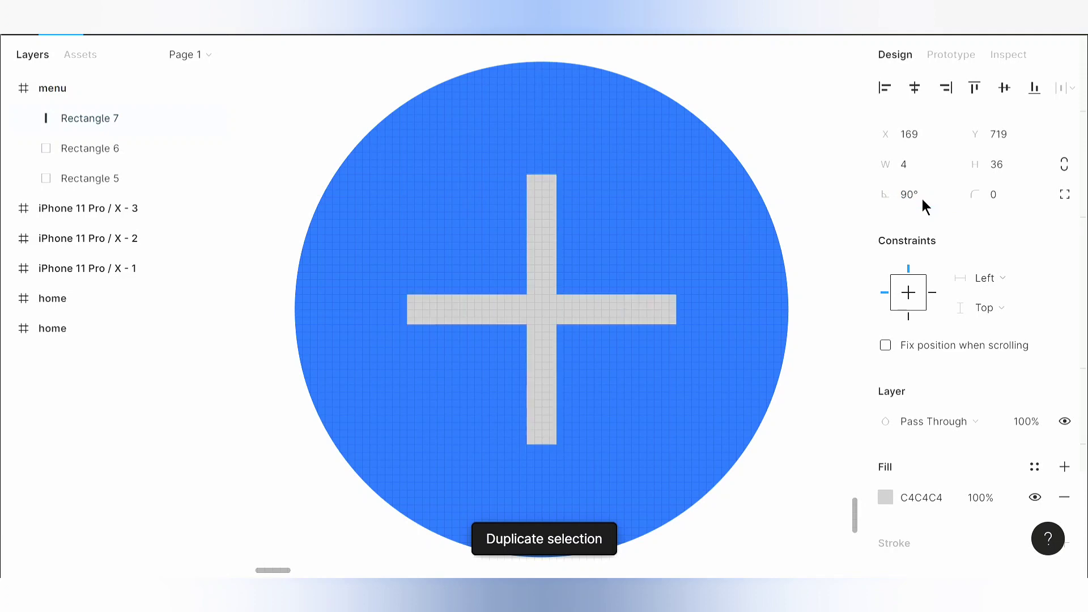
Combine both bars into one shape with Union and set its fill to FFFFFF.
{"action": "left_click", "coordinate": [548, 284], "text": "shift"}
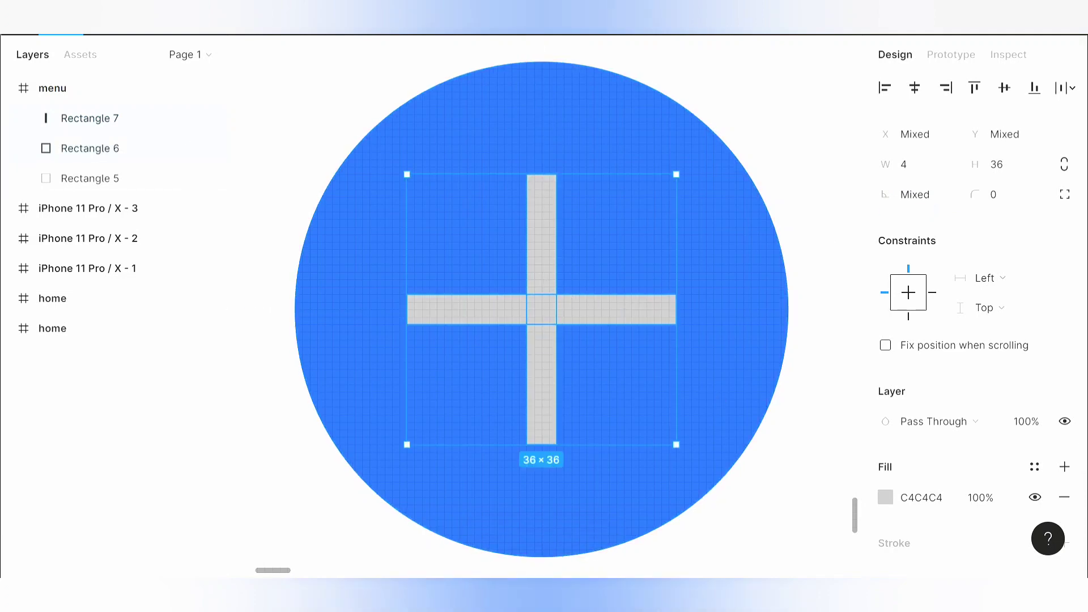
{"action": "key", "text": "alt+shift+u"}
{"action": "left_click", "coordinate": [921, 497]}
{"action": "type", "text": "FFFFFF"}
{"action": "key", "text": "Return"}
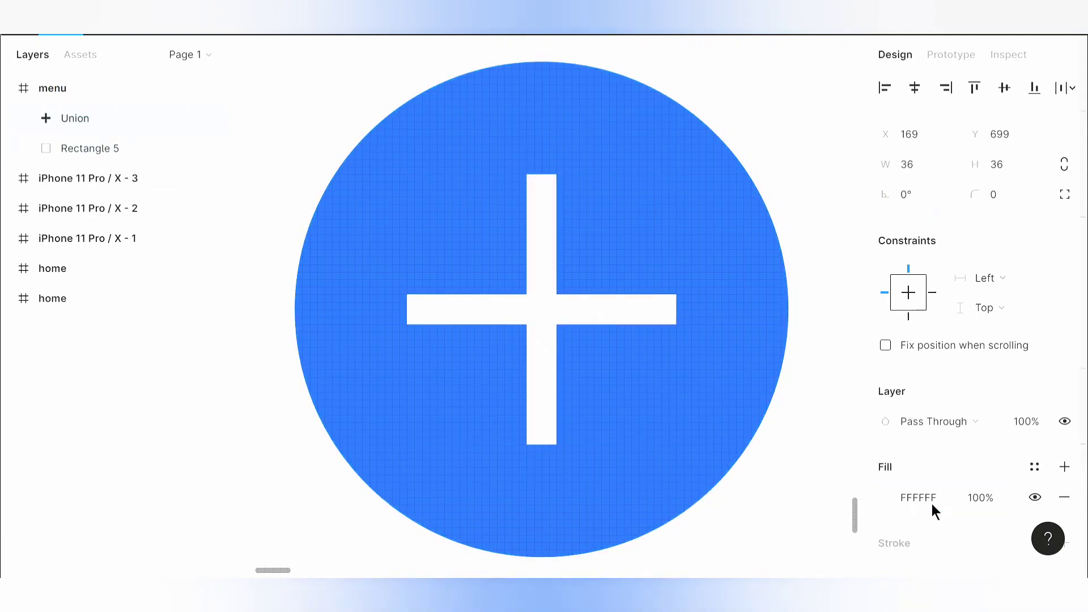
Fully round the ends of both bars inside the plus shape by increasing their corner radius.
{"action": "double_click", "coordinate": [565, 307]}
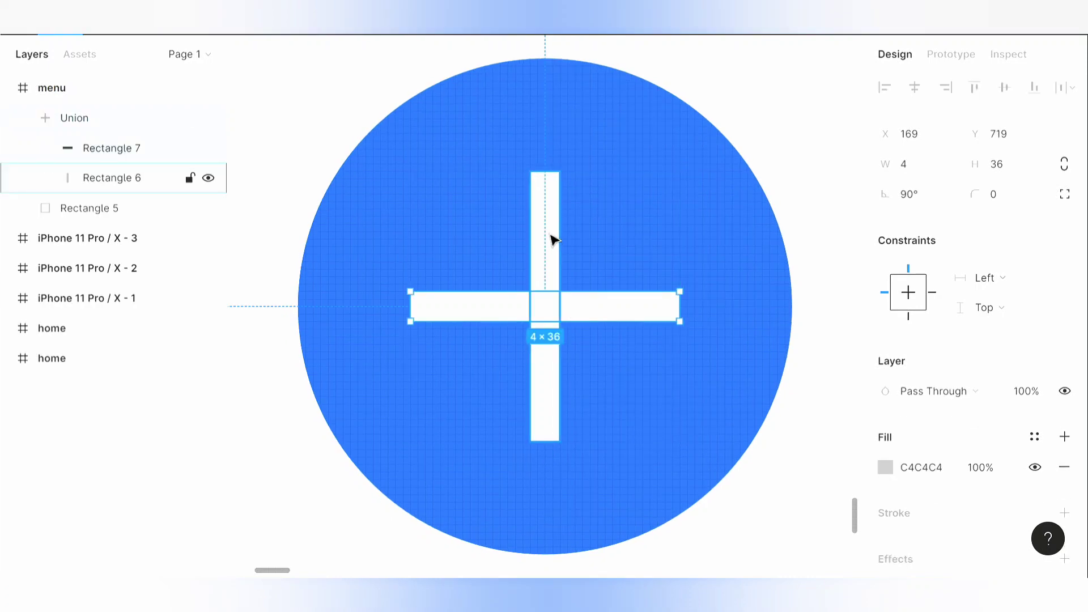
{"action": "left_click", "coordinate": [555, 241], "text": "shift"}
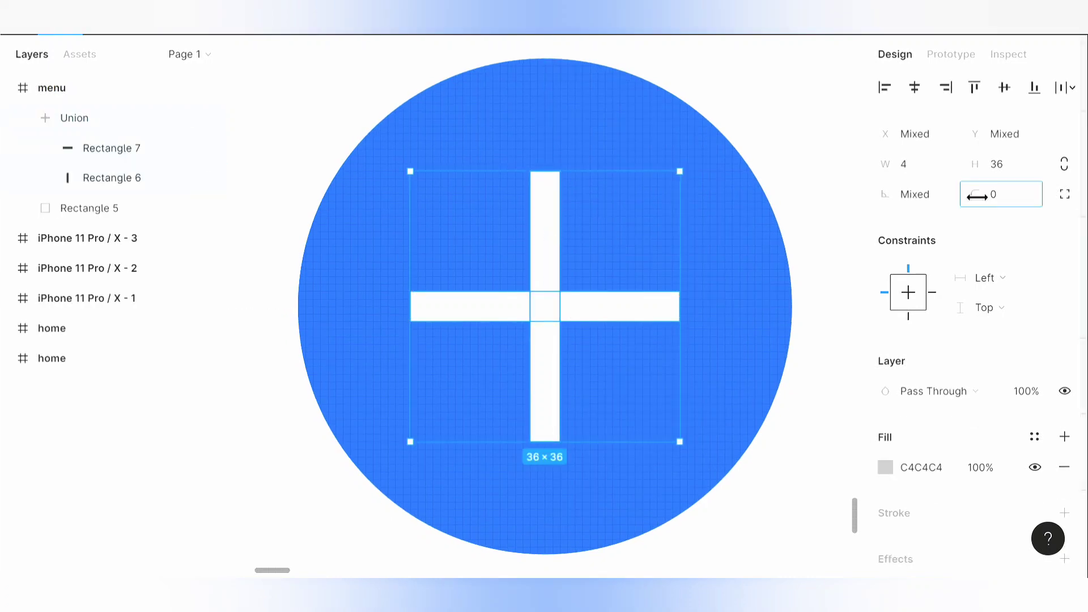
{"action": "left_click_drag", "start_coordinate": [976, 196], "coordinate": [988, 209]}
{"action": "left_click", "coordinate": [843, 182]}
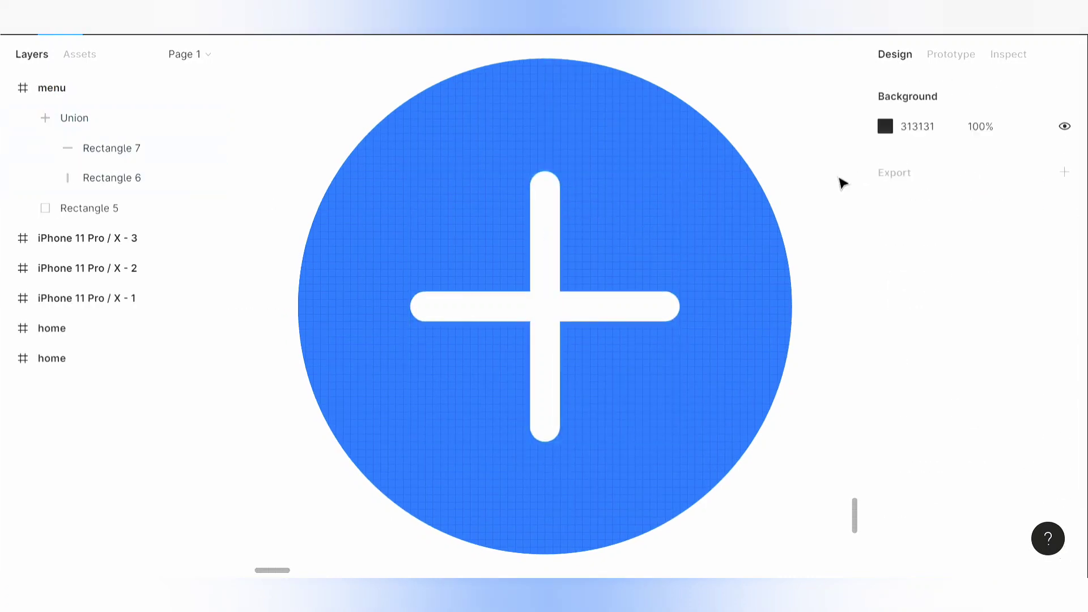
Duplicate the blue circle and place the copy beneath Rectangle 5 inside the menu frame's layer order.
{"action": "key", "text": "shift+0"}
{"action": "scroll", "coordinate": [597, 315], "scroll_direction": "up", "scroll_amount": 2}
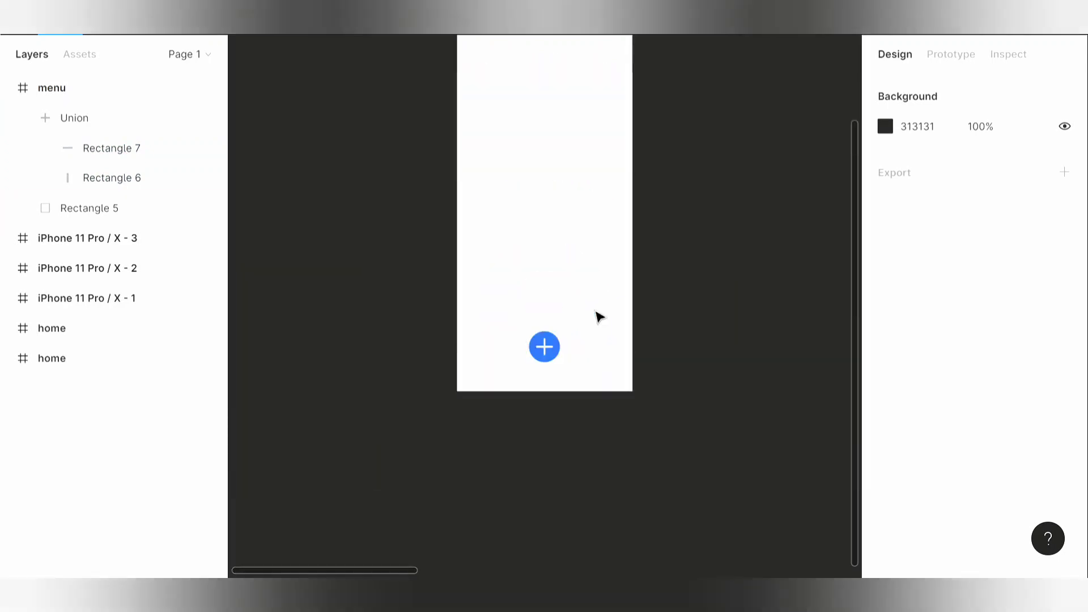
{"action": "left_click", "coordinate": [561, 356]}
{"action": "key", "text": "shift+2"}
{"action": "scroll", "coordinate": [596, 321], "scroll_direction": "up", "scroll_amount": 1}
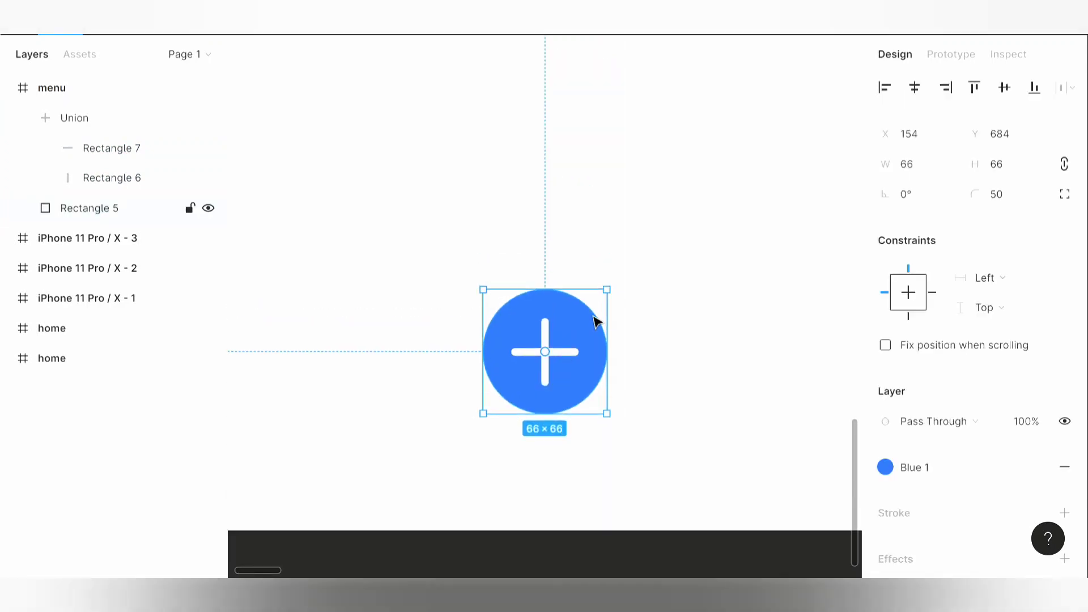
{"action": "key", "text": "ctrl+d"}
{"action": "left_click", "coordinate": [23, 118]}
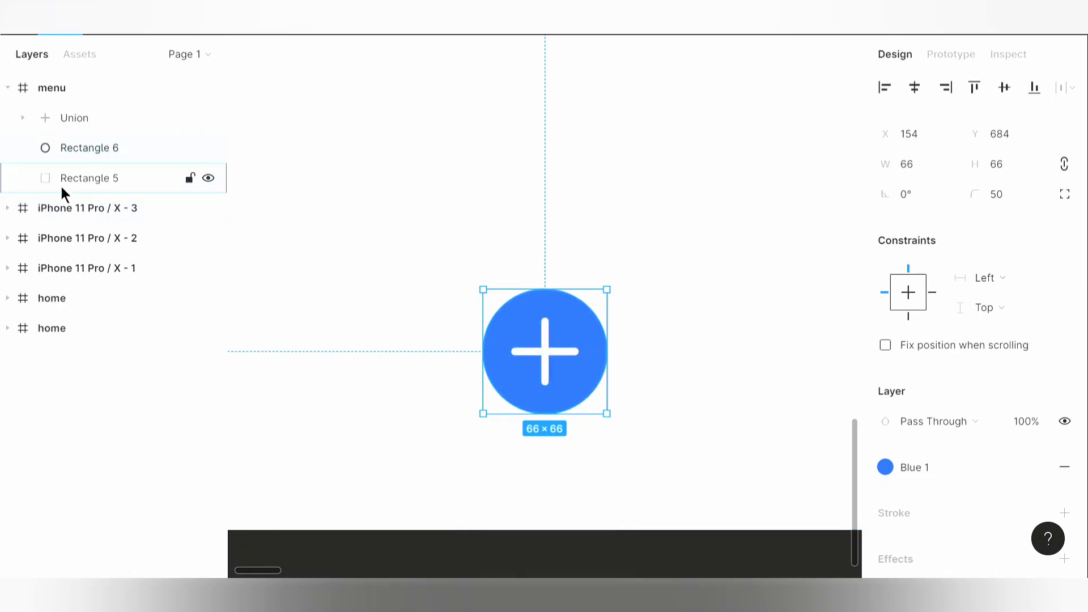
{"action": "left_click_drag", "start_coordinate": [111, 148], "coordinate": [71, 193]}
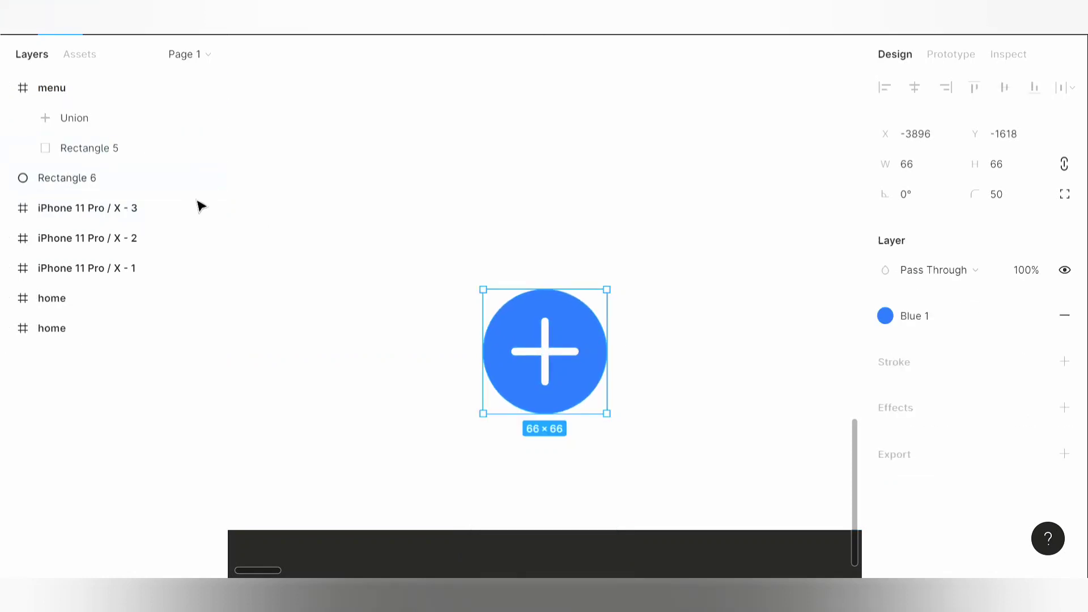
{"action": "left_click_drag", "start_coordinate": [170, 178], "coordinate": [147, 165]}
{"action": "left_click", "coordinate": [885, 467]}
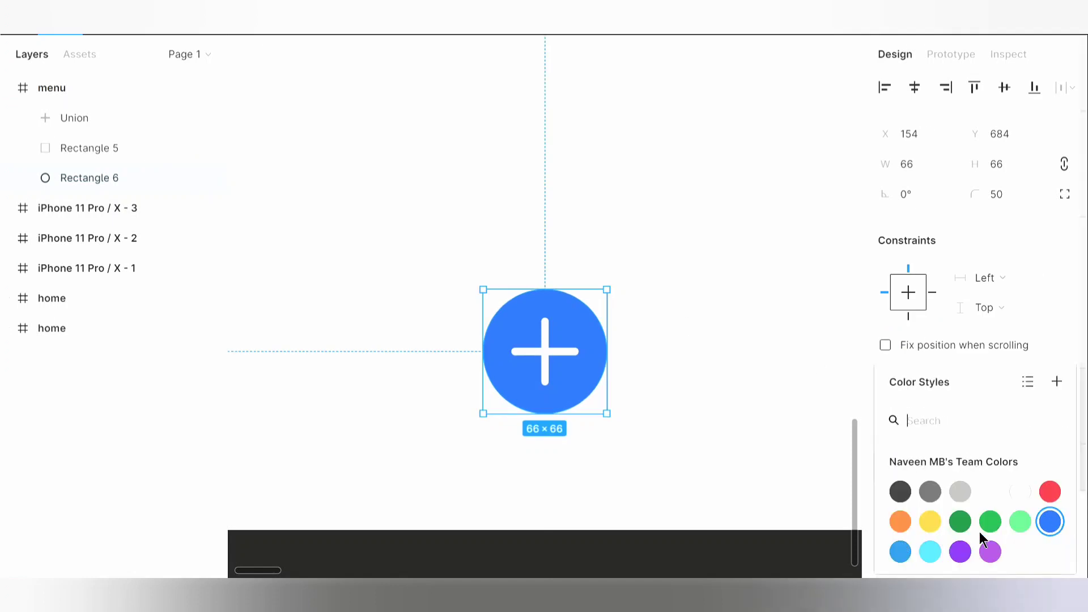
{"action": "left_click", "coordinate": [989, 307]}
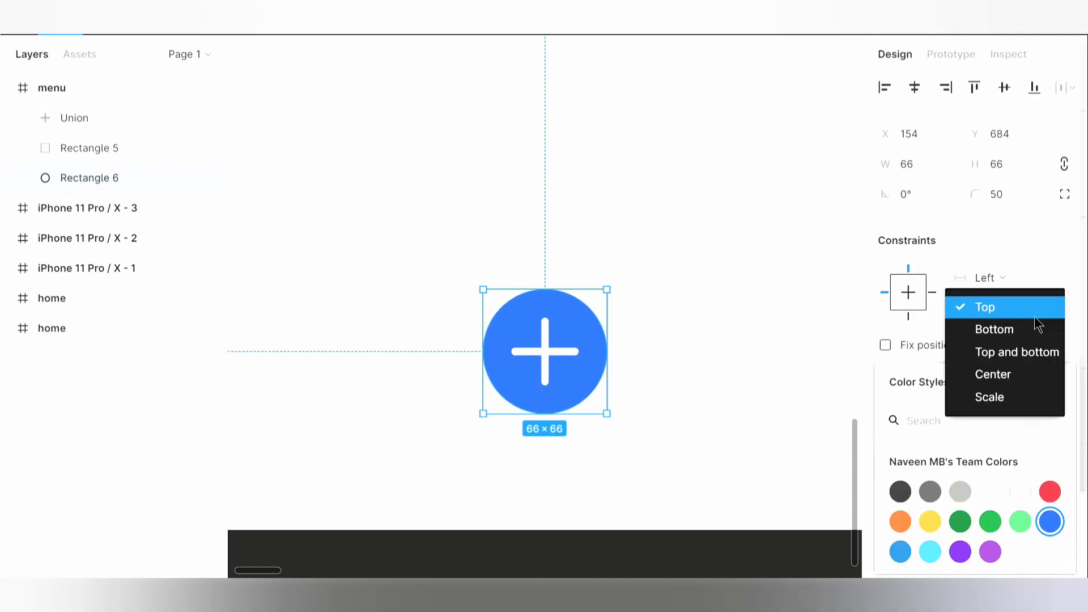
{"action": "left_click", "coordinate": [867, 388]}
{"action": "left_click", "coordinate": [868, 399]}
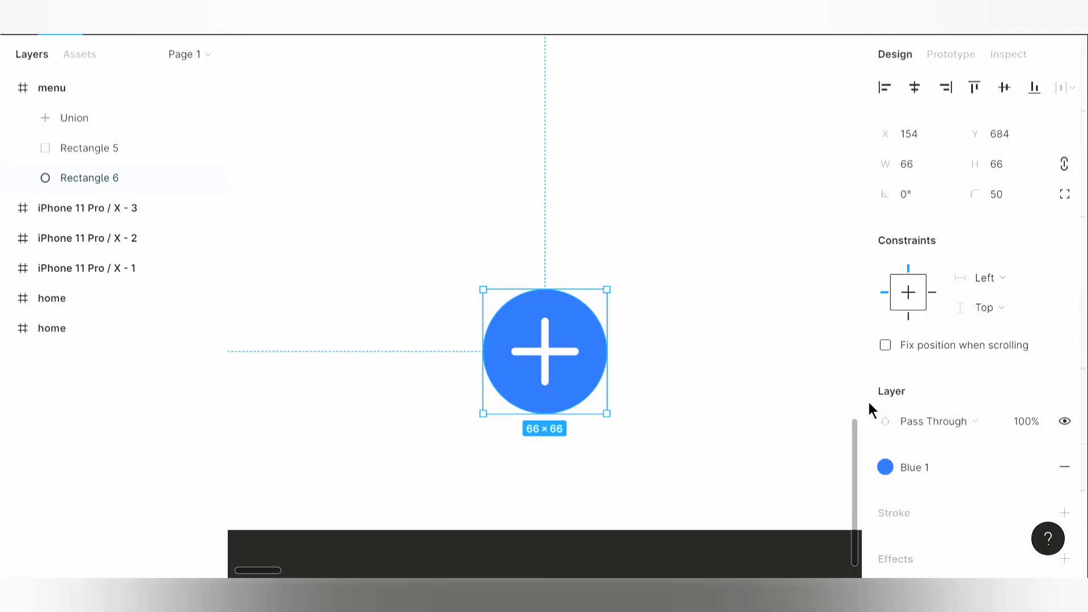
{"action": "left_click", "coordinate": [922, 467]}
{"action": "left_click", "coordinate": [885, 345]}
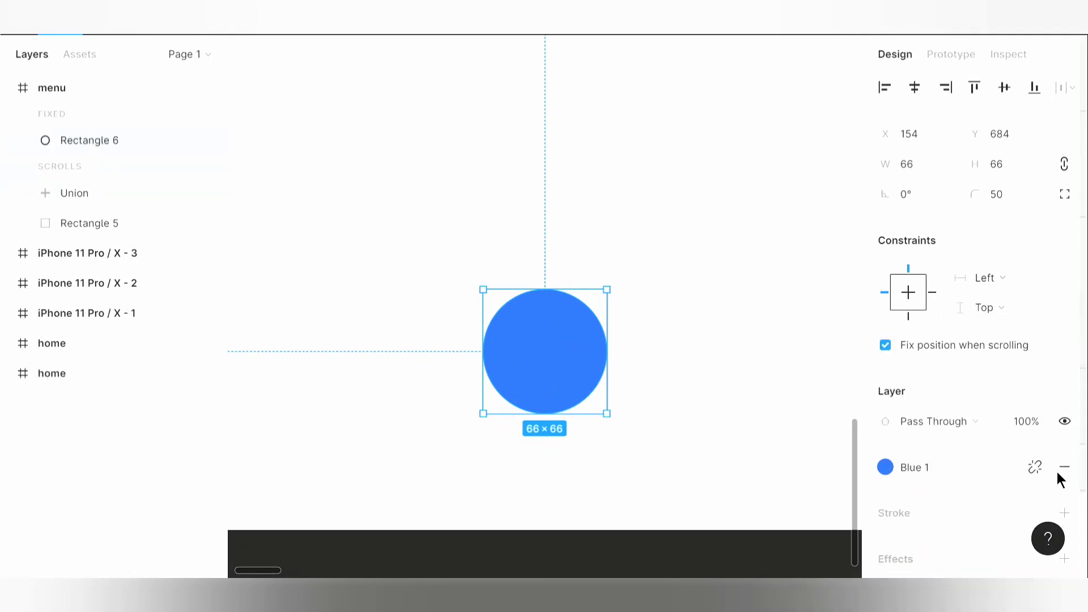
Detach the Blue 1 style from the duplicated circle and set its fill to FFFFFF.
{"action": "left_click", "coordinate": [1036, 467]}
{"action": "left_click", "coordinate": [929, 493]}
{"action": "type", "text": "FFFFFF"}
{"action": "key", "text": "Return"}
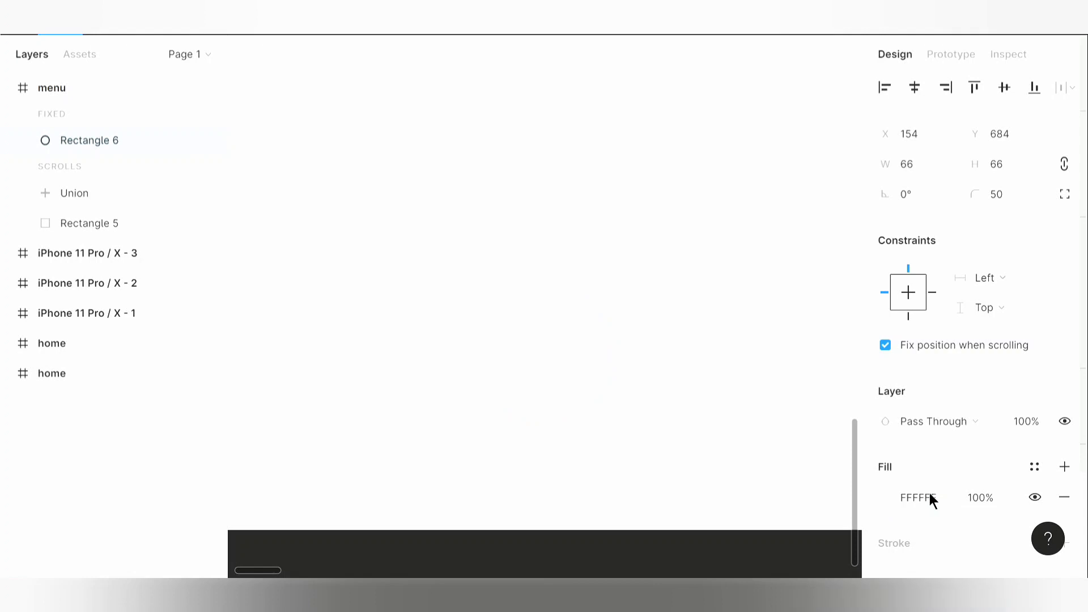
Place the white circle beneath Rectangle 5 in the scrolling layers and duplicate it twice.
{"action": "left_click_drag", "start_coordinate": [130, 144], "coordinate": [140, 234]}
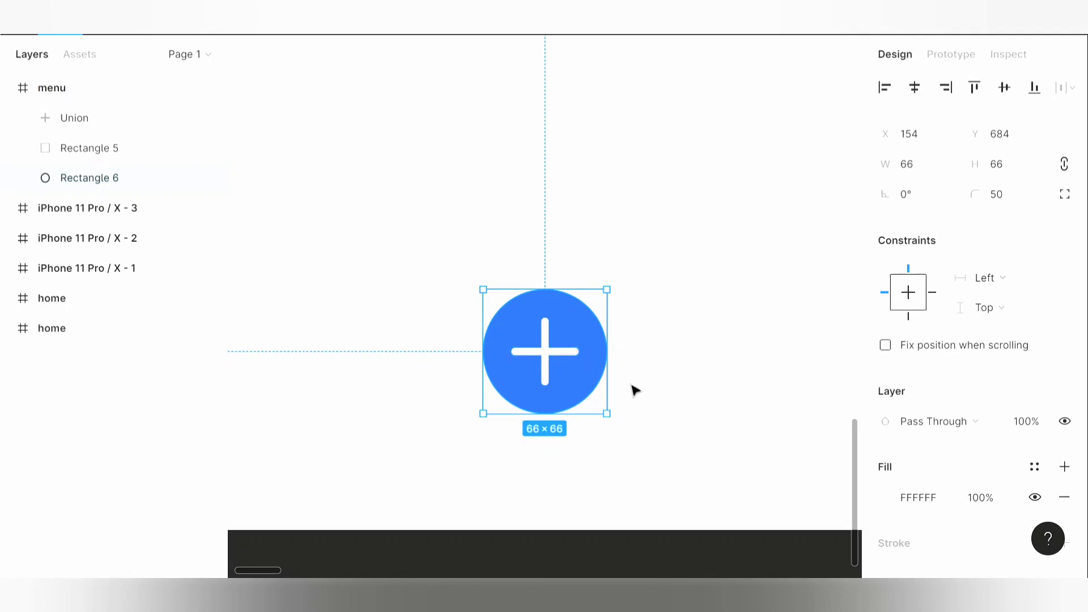
{"action": "key", "text": "ctrl+d"}
{"action": "key", "text": "ctrl+d"}
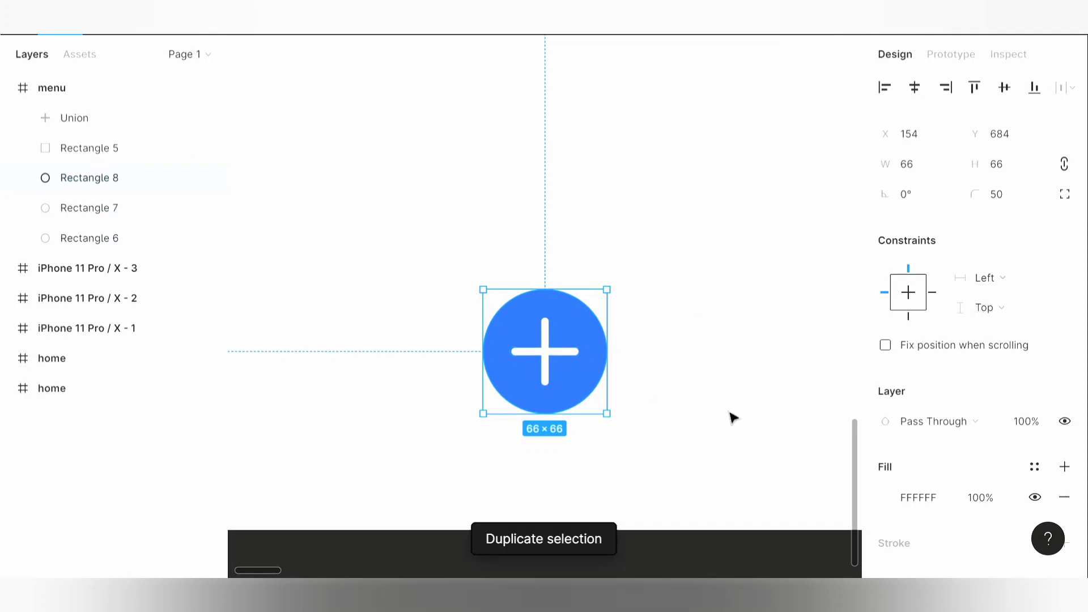
Group the blue circle with the plus shape and rename the group "add".
{"action": "left_click", "coordinate": [114, 150]}
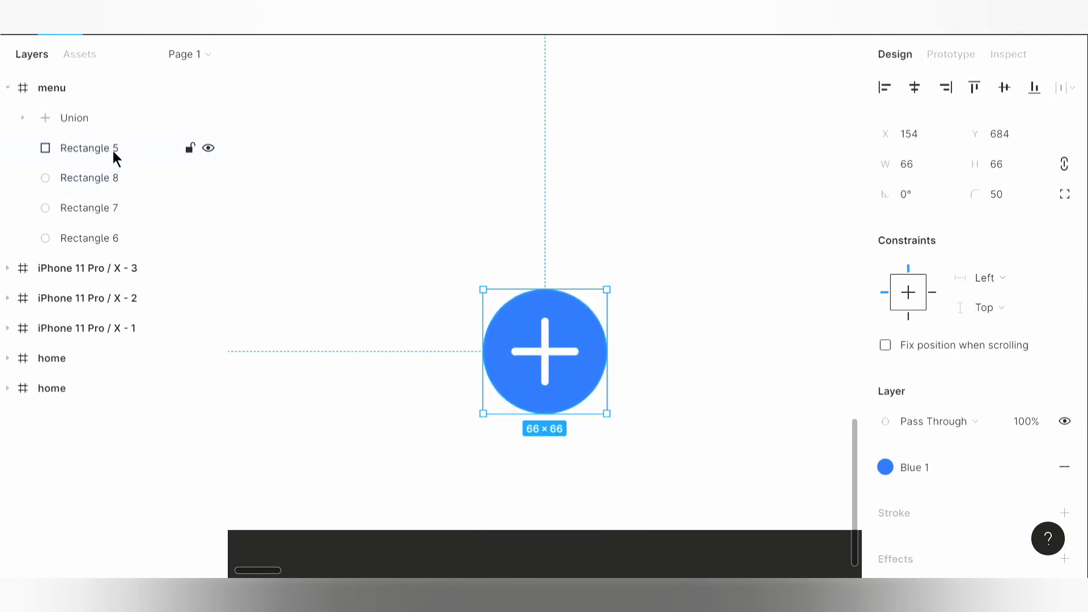
{"action": "left_click", "coordinate": [90, 122], "text": "shift"}
{"action": "key", "text": "ctrl+g"}
{"action": "key", "text": "f"}
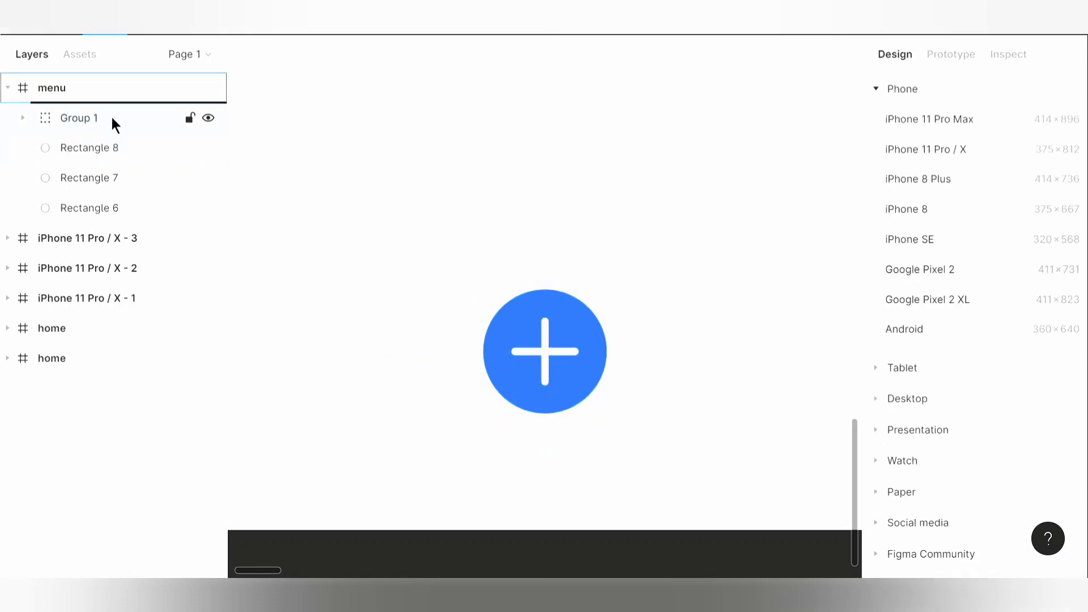
{"action": "double_click", "coordinate": [111, 114]}
{"action": "type", "text": "dda"}
{"action": "key", "text": "Return"}
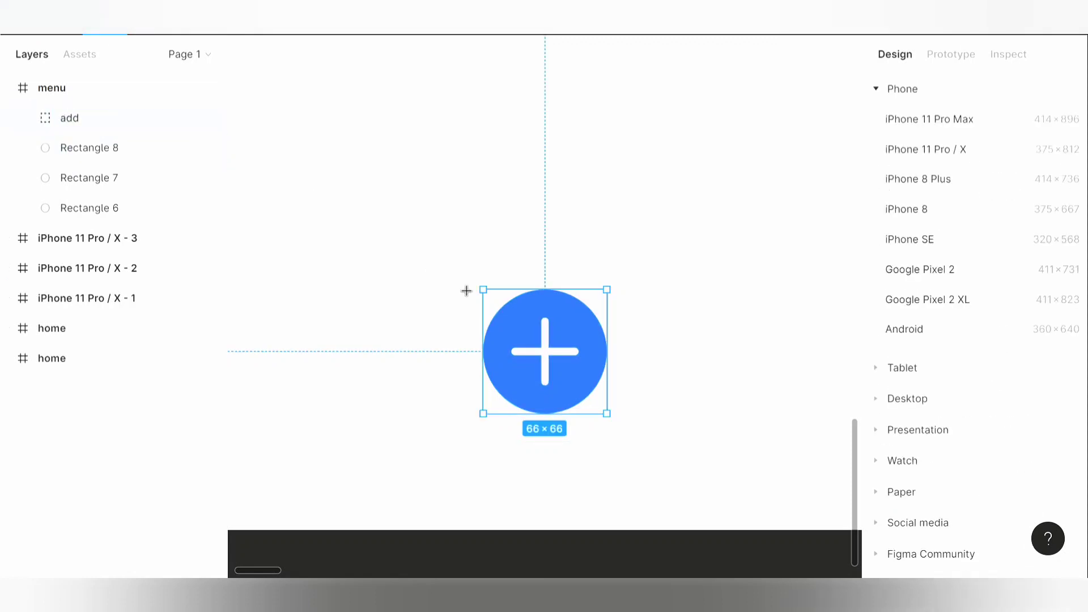
{"action": "left_click", "coordinate": [424, 263]}
{"action": "key", "text": "ctrl+z"}
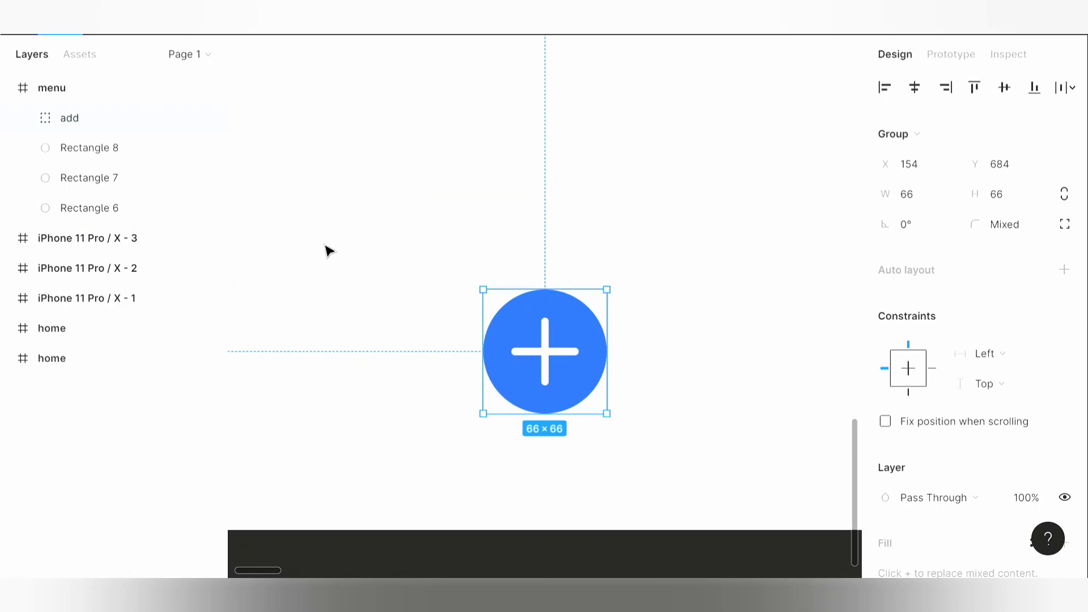
Duplicate the Rectangle 6 circle, rename the copy "bg" and move it to the bottom of the menu frame's layers.
{"action": "left_click", "coordinate": [118, 199]}
{"action": "key", "text": "ctrl+d"}
{"action": "double_click", "coordinate": [116, 208]}
{"action": "type", "text": "bg"}
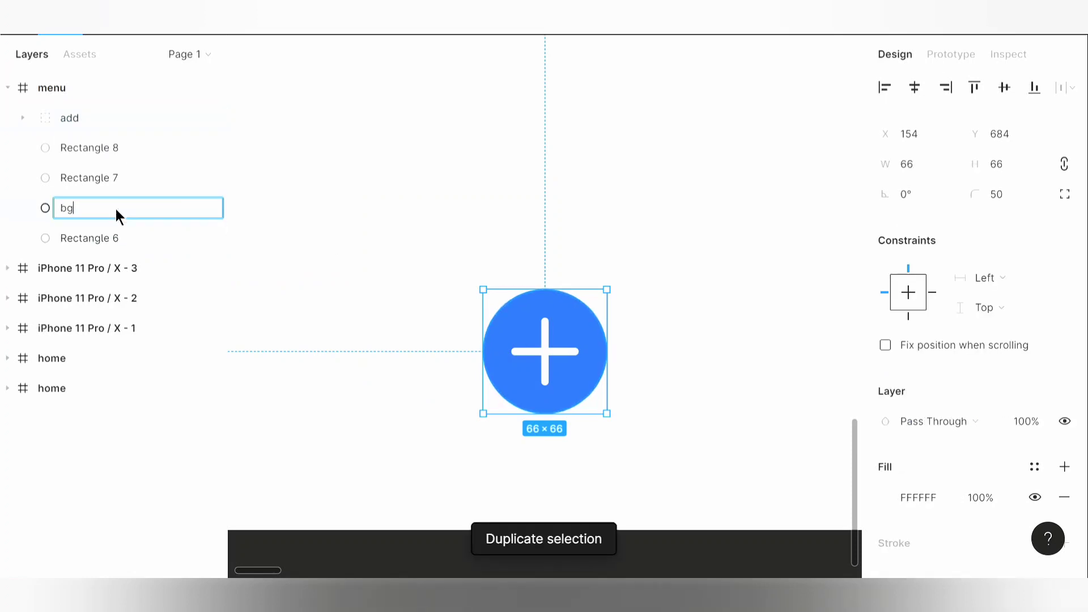
{"action": "key", "text": "Return"}
{"action": "left_click_drag", "start_coordinate": [114, 206], "coordinate": [120, 245]}
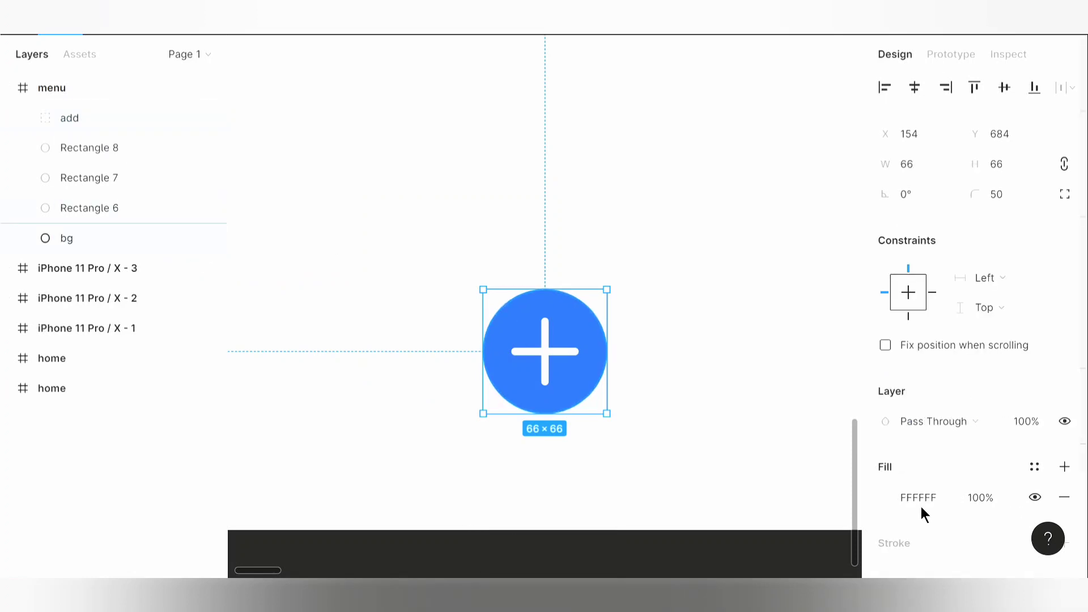
Apply the Blue 1 color style to the bg circle's fill.
{"action": "left_click", "coordinate": [1033, 468]}
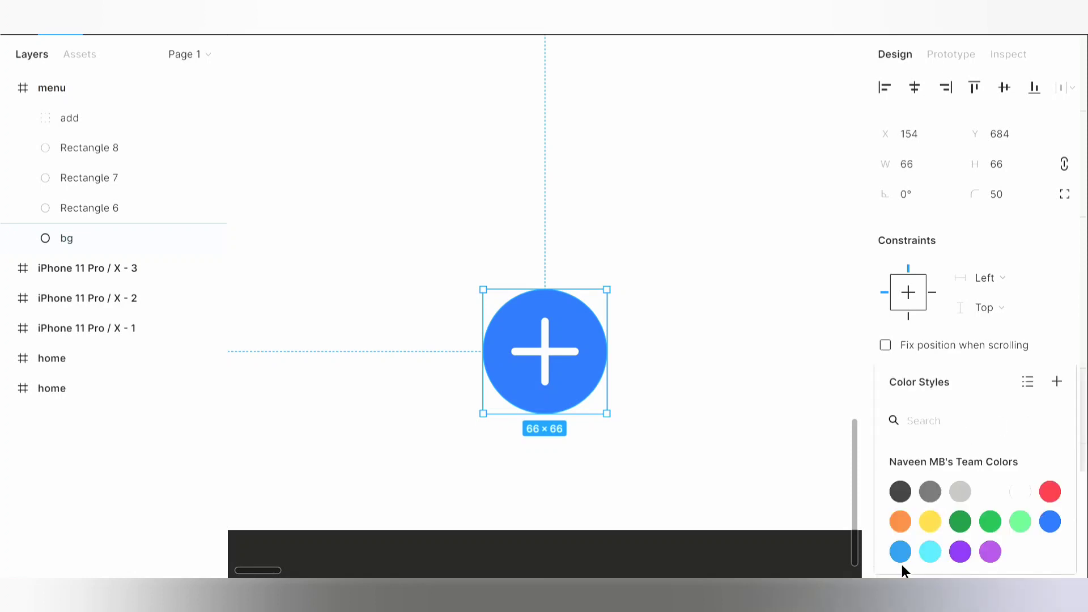
{"action": "left_click", "coordinate": [1050, 521]}
{"action": "left_click", "coordinate": [831, 432]}
Duplicate the menu frame and place the copy to the left of the original at the same height.
{"action": "key", "text": "minus"}
{"action": "key", "text": "minus"}
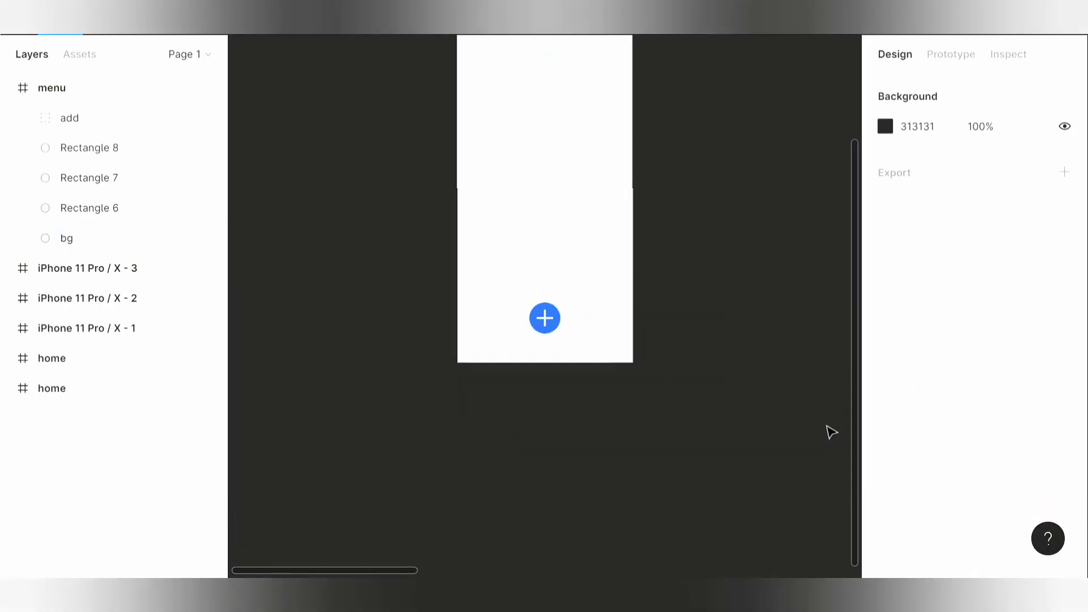
{"action": "key", "text": "minus"}
{"action": "key", "text": "minus"}
{"action": "key", "text": "plus"}
{"action": "key", "text": "plus"}
{"action": "scroll", "coordinate": [831, 433], "scroll_direction": "up", "scroll_amount": 4}
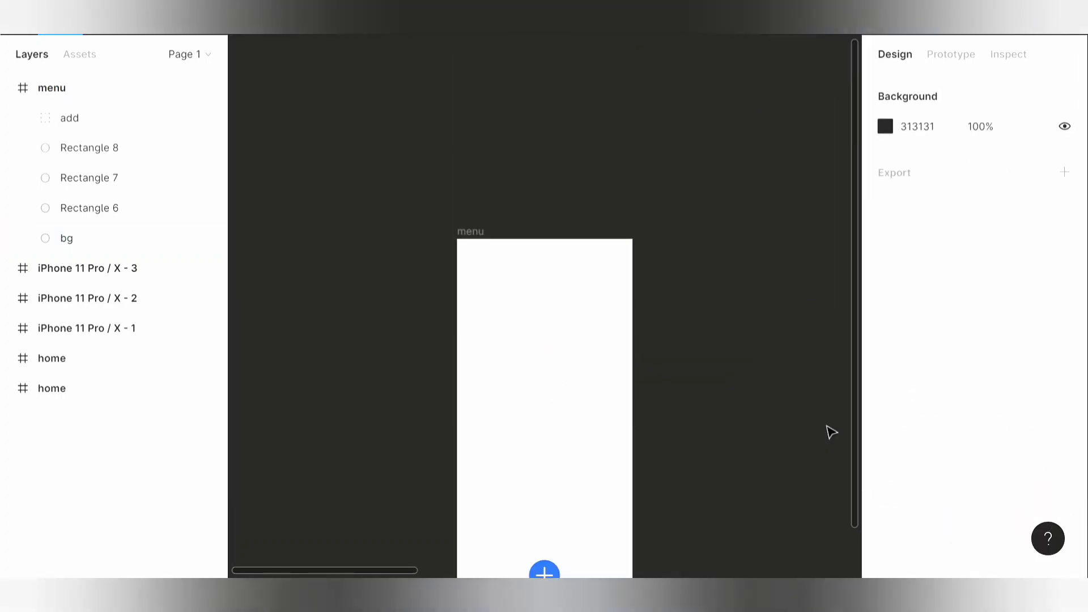
{"action": "scroll", "coordinate": [550, 266], "scroll_direction": "down", "scroll_amount": 3}
{"action": "left_click", "coordinate": [469, 165]}
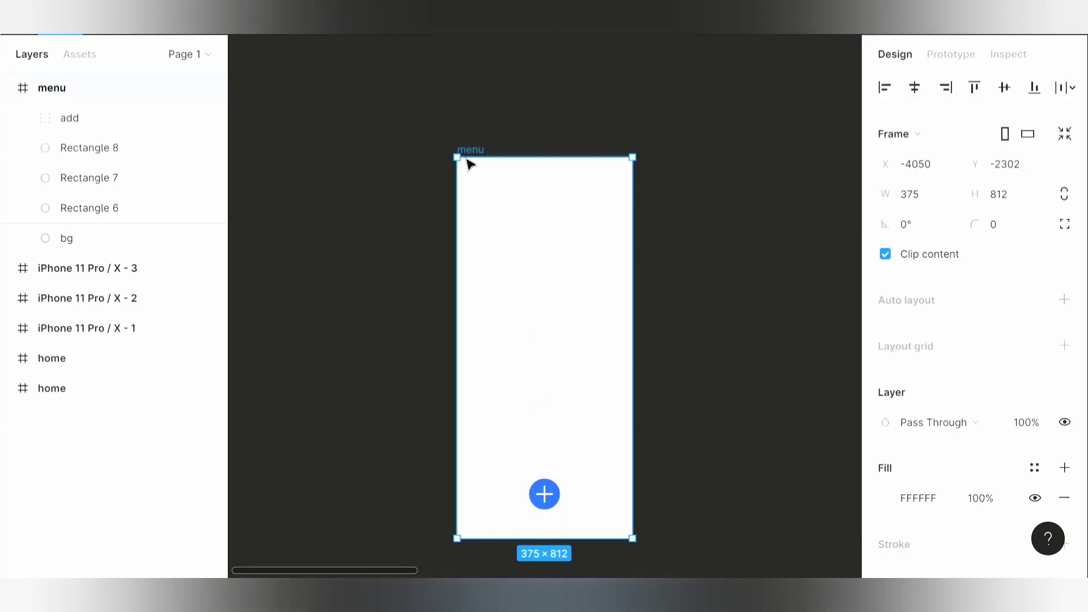
{"action": "left_click", "coordinate": [644, 271]}
{"action": "left_click", "coordinate": [481, 166]}
{"action": "key", "text": "ctrl+d"}
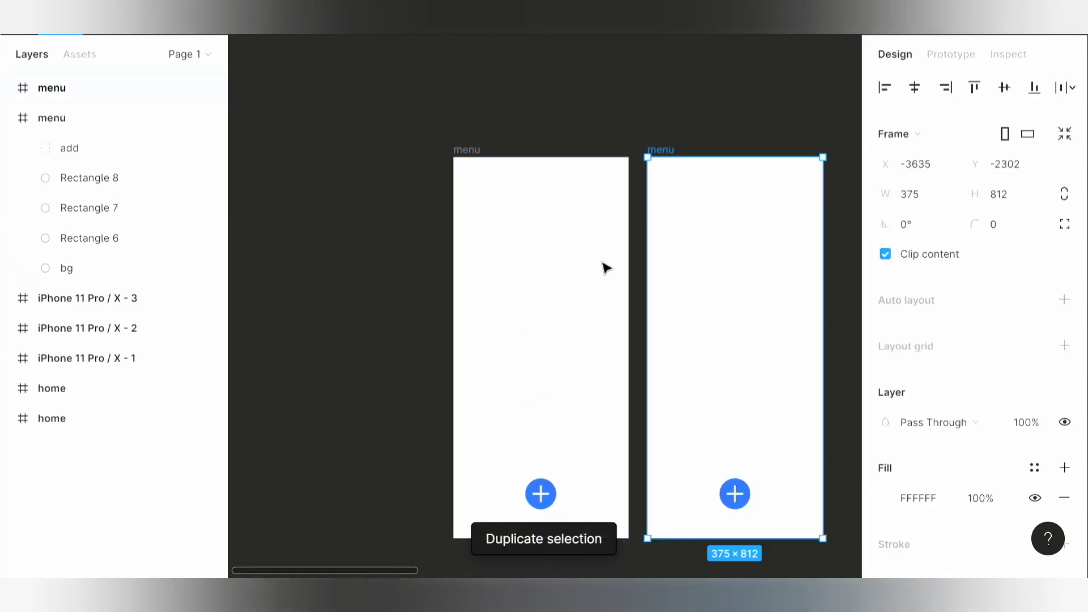
{"action": "scroll", "coordinate": [717, 323], "scroll_direction": "right", "scroll_amount": 4}
{"action": "scroll", "coordinate": [716, 323], "scroll_direction": "left", "scroll_amount": 2}
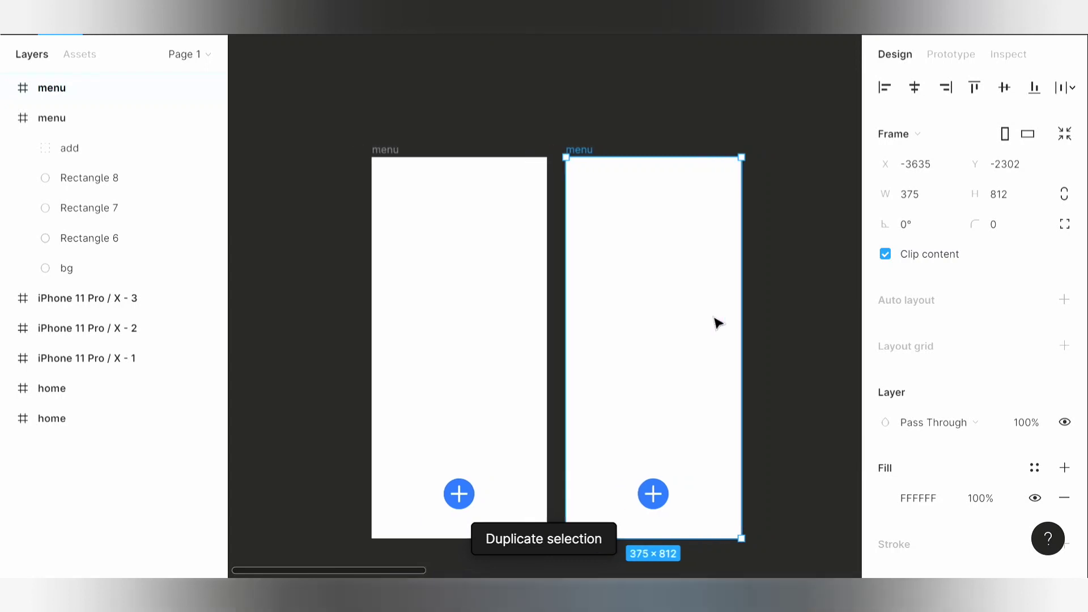
{"action": "left_click_drag", "start_coordinate": [717, 323], "coordinate": [315, 323]}
{"action": "scroll", "coordinate": [315, 323], "scroll_direction": "left", "scroll_amount": 3}
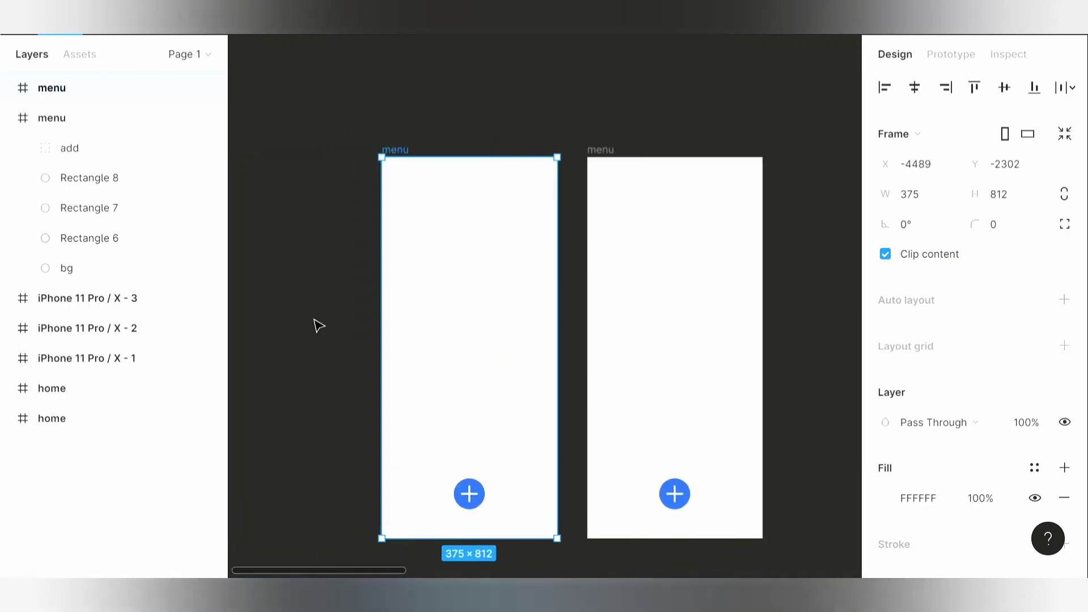
Rename the duplicated menu frame as "menu-selected".
{"action": "scroll", "coordinate": [493, 446], "scroll_direction": "up", "scroll_amount": 5}
{"action": "scroll", "coordinate": [488, 457], "scroll_direction": "down", "scroll_amount": 5}
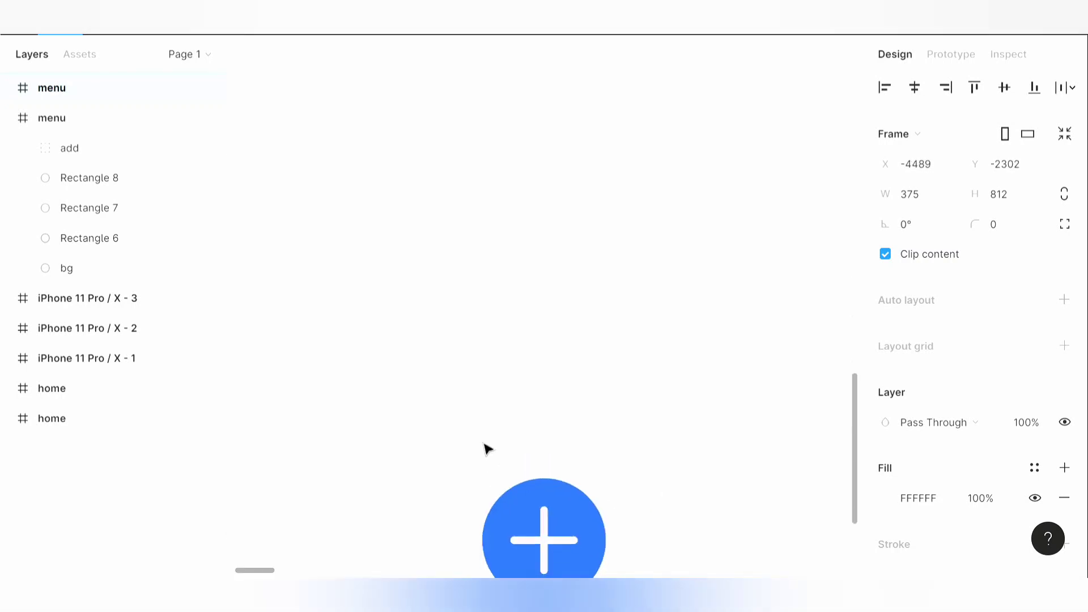
{"action": "double_click", "coordinate": [101, 90]}
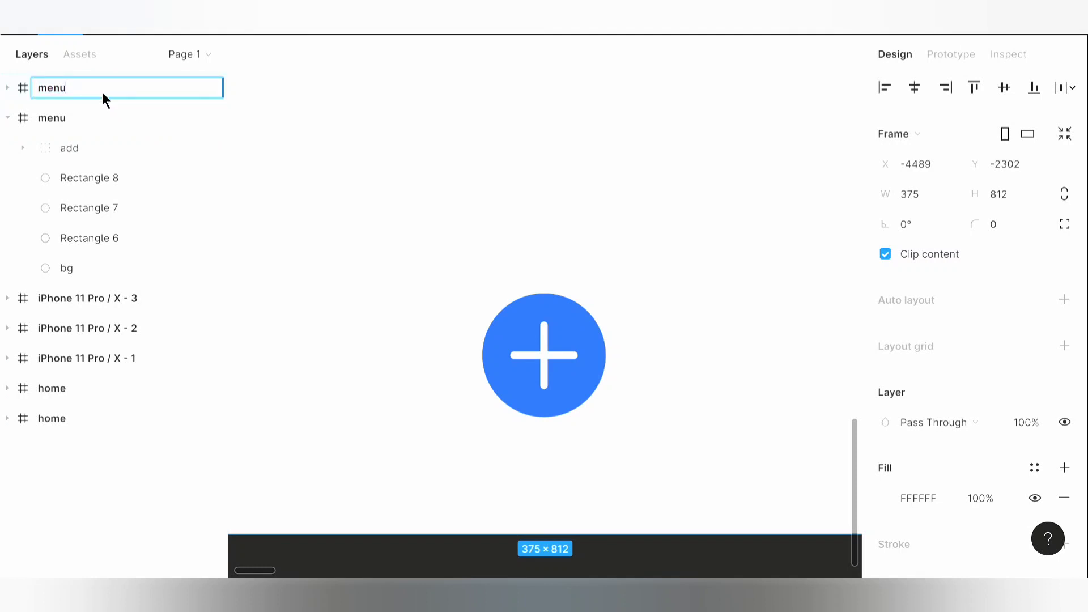
{"action": "type", "text": "-selected"}
{"action": "key", "text": "Return"}
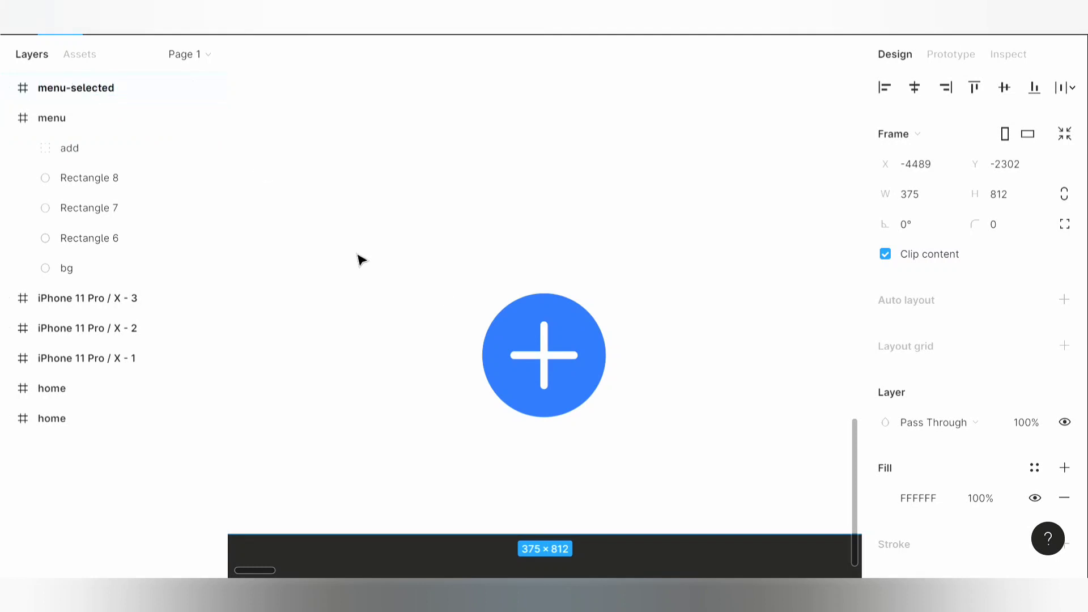
Try moving the menu frame's Rectangle 8 circle straight up to Y 524, and undo the move and the frame rename.
{"action": "left_click", "coordinate": [100, 185]}
{"action": "key", "text": "shift+Up"}
{"action": "key", "text": "shift+Up"}
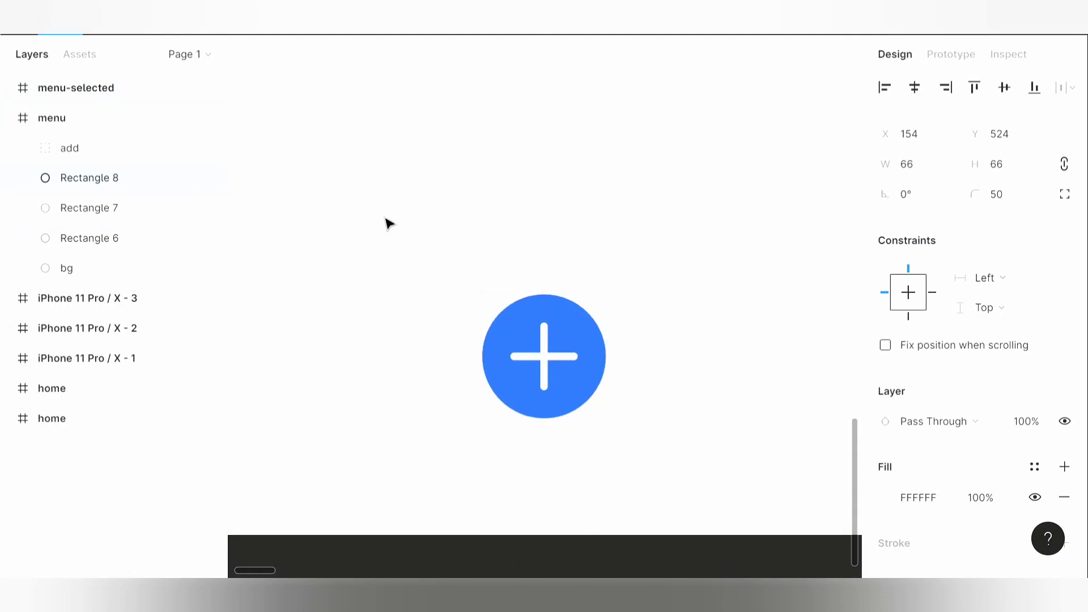
{"action": "key", "text": "ctrl+z"}
{"action": "key", "text": "ctrl+z"}
{"action": "key", "text": "ctrl+z"}
{"action": "key", "text": "ctrl+z"}
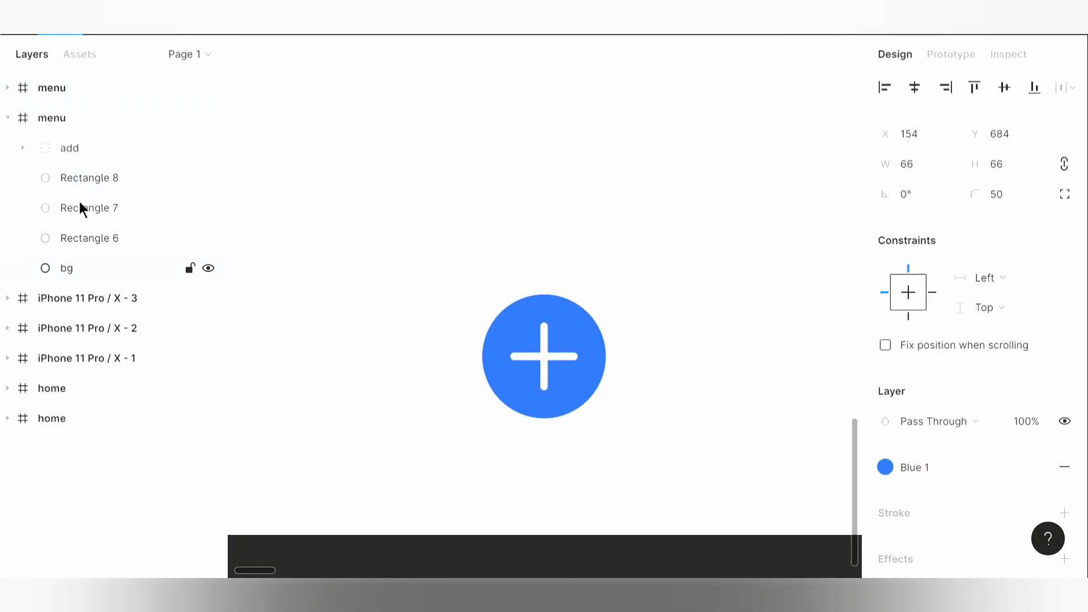
Name the copy of the menu frame "menu-selected" again.
{"action": "double_click", "coordinate": [75, 81]}
{"action": "type", "text": "-se"}
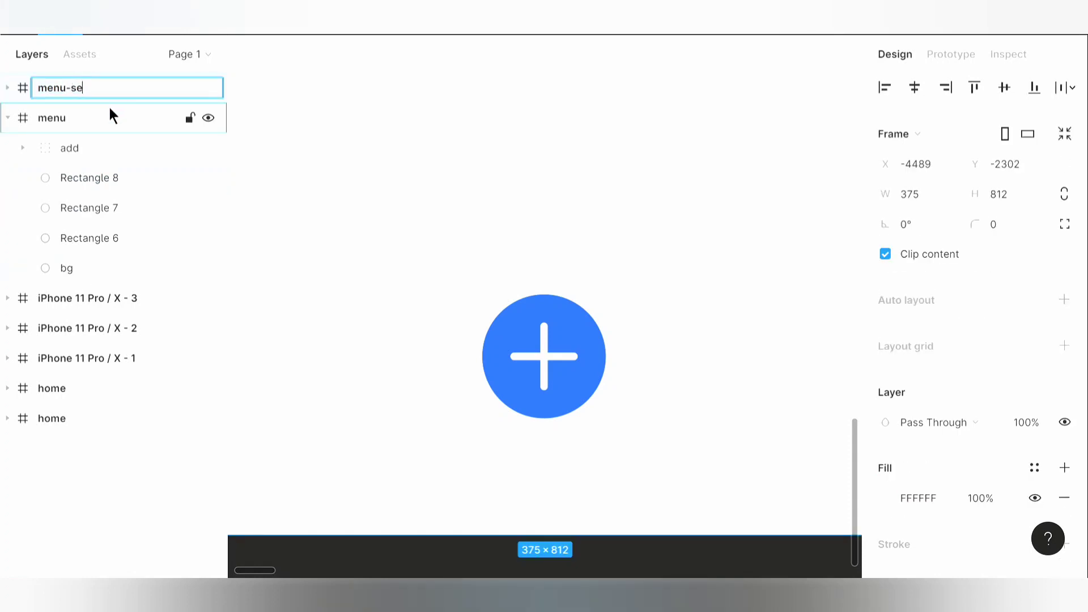
{"action": "type", "text": "lected"}
{"action": "key", "text": "Return"}
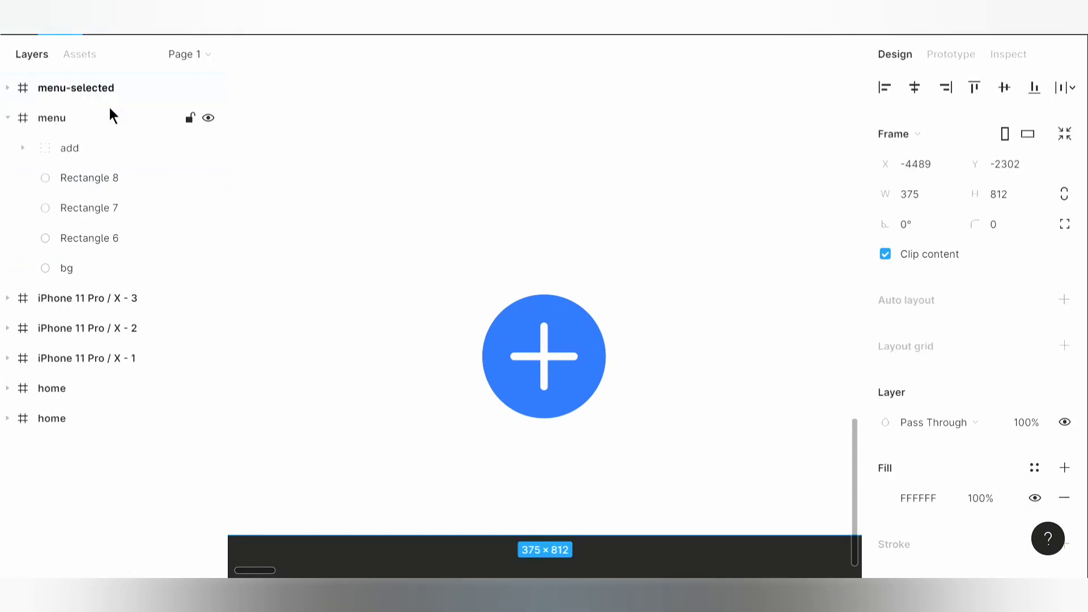
Enlarge the bg circle in the menu-selected frame to 450 × 450 and move it to X -38, Y 608.
{"action": "left_click", "coordinate": [108, 267]}
{"action": "key", "text": "shift+1"}
{"action": "scroll", "coordinate": [561, 315], "scroll_direction": "up", "scroll_amount": 3}
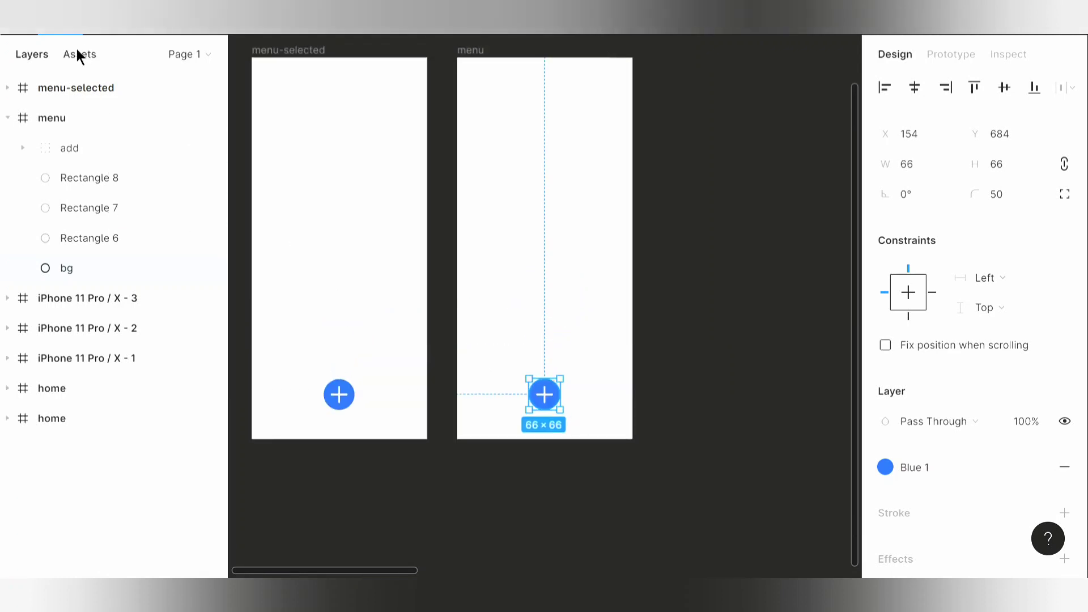
{"action": "left_click", "coordinate": [23, 87]}
{"action": "left_click", "coordinate": [7, 119]}
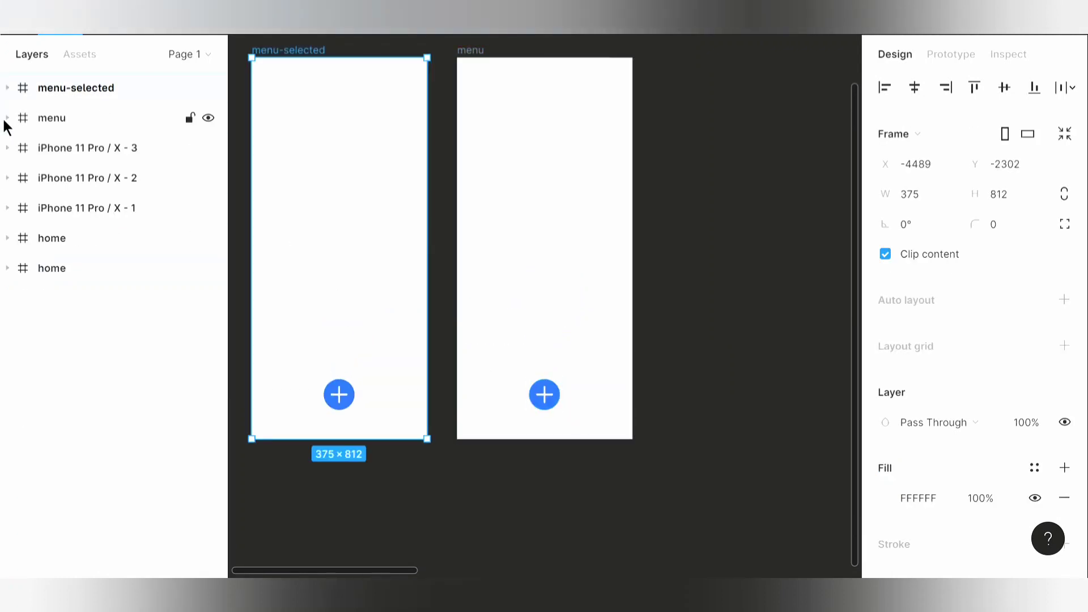
{"action": "left_click", "coordinate": [6, 89]}
{"action": "left_click", "coordinate": [78, 237]}
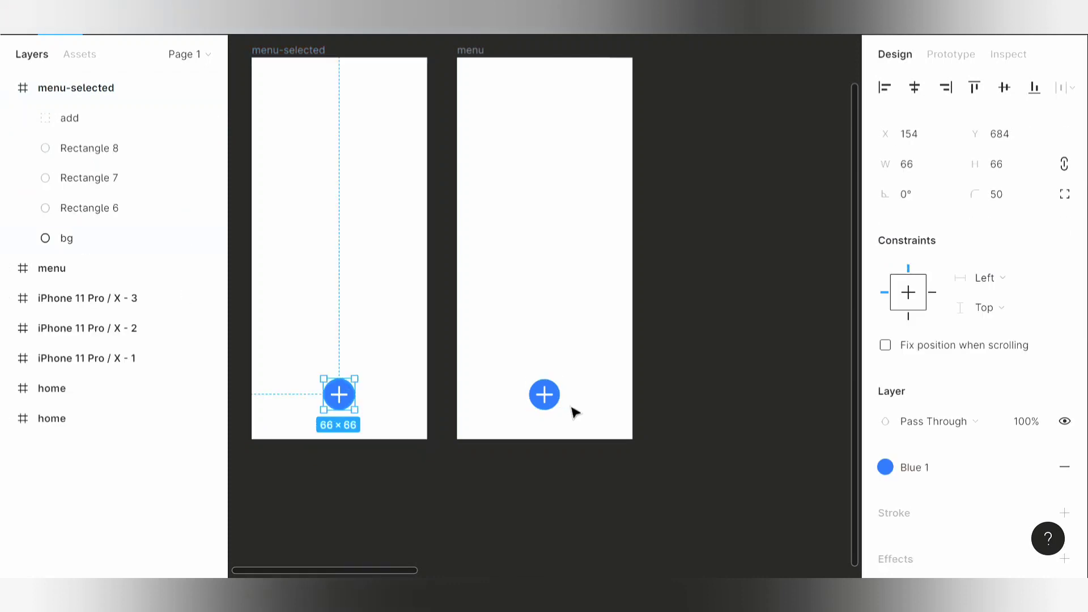
{"action": "scroll", "coordinate": [482, 408], "scroll_direction": "left", "scroll_amount": 5}
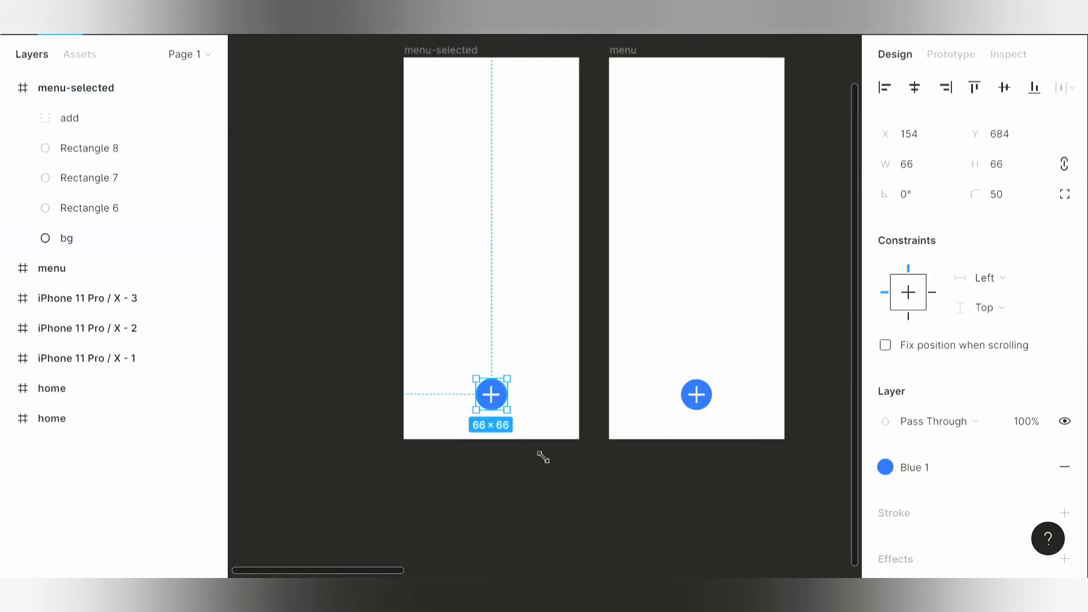
{"action": "left_click_drag", "start_coordinate": [543, 458], "coordinate": [506, 193]}
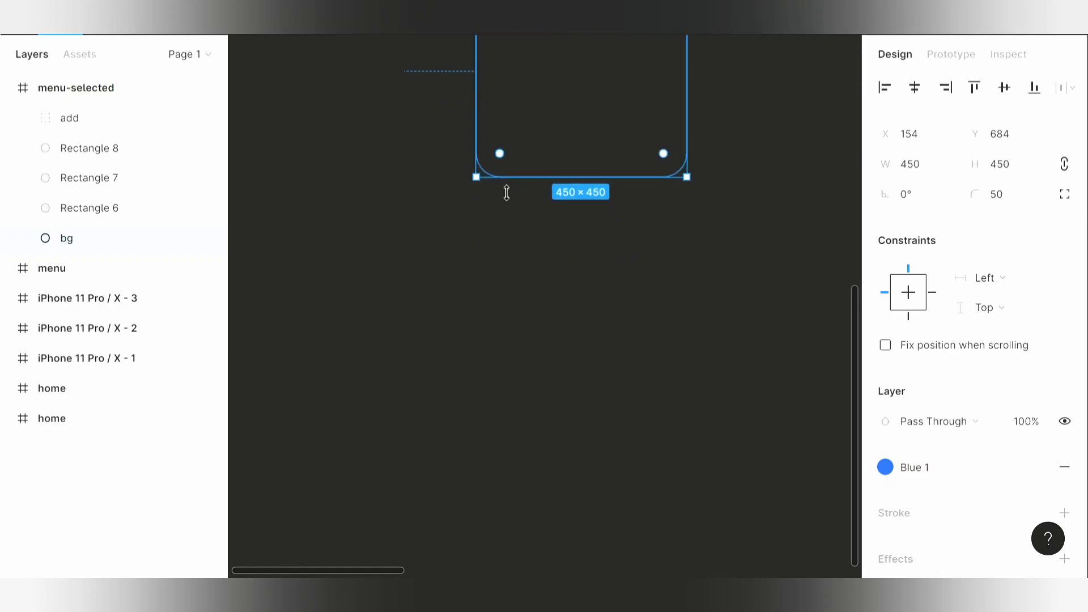
{"action": "scroll", "coordinate": [507, 193], "scroll_direction": "up", "scroll_amount": 8}
{"action": "left_click_drag", "start_coordinate": [578, 522], "coordinate": [485, 488]}
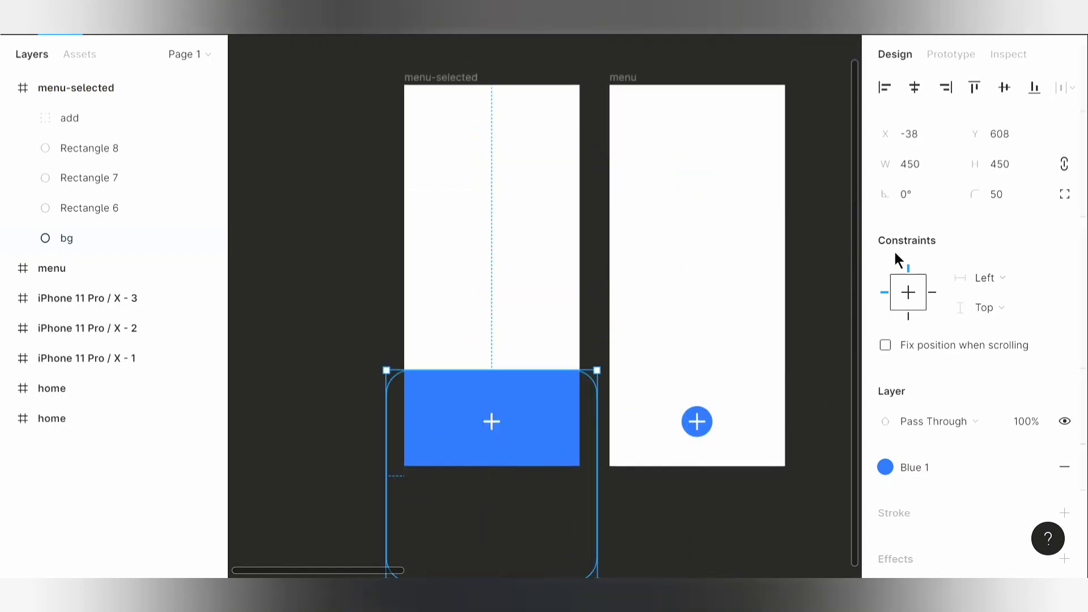
Set the corner radius of the enlarged bg shape to 5000.
{"action": "left_click", "coordinate": [1003, 197]}
{"action": "type", "text": "00"}
{"action": "key", "text": "Return"}
{"action": "key", "text": "Return"}
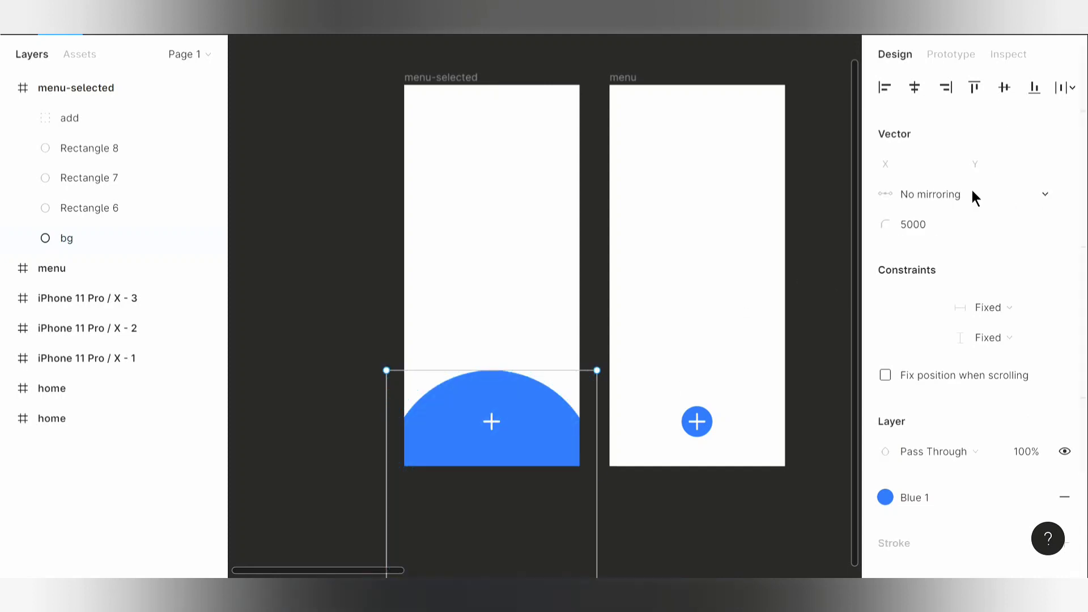
{"action": "key", "text": "Escape"}
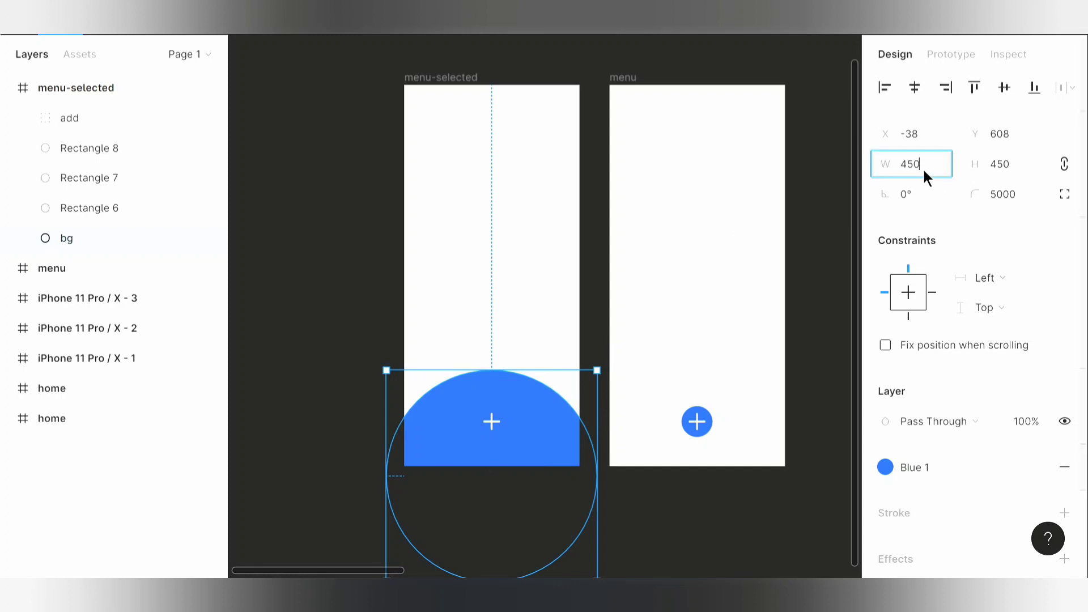
Try setting the bg circle's width to 100 with locked proportions, and undo the change.
{"action": "type", "text": "0"}
{"action": "key", "text": "Return"}
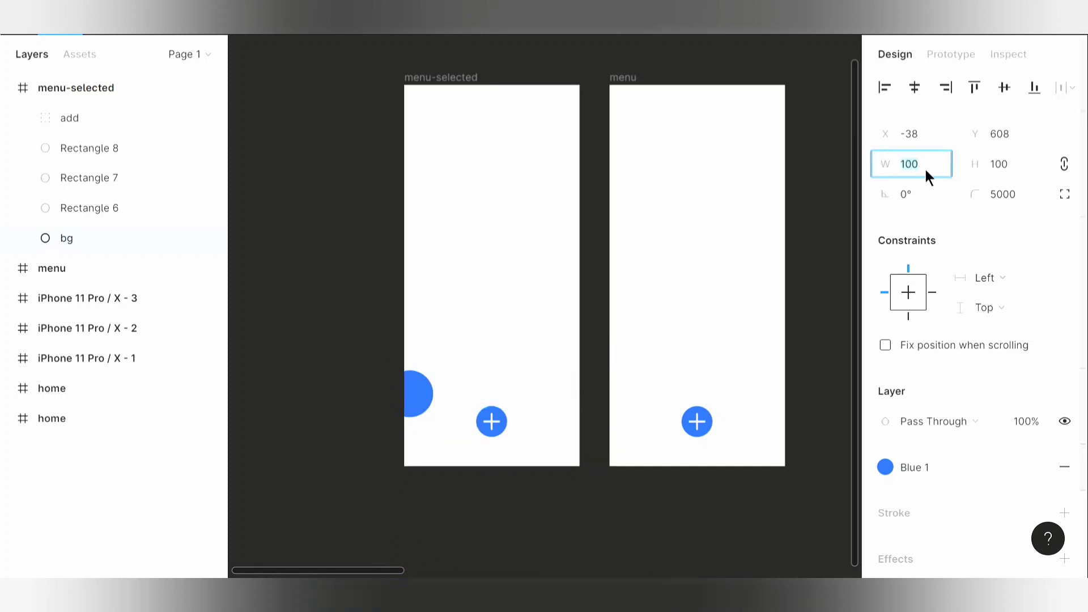
{"action": "key", "text": "ctrl+z"}
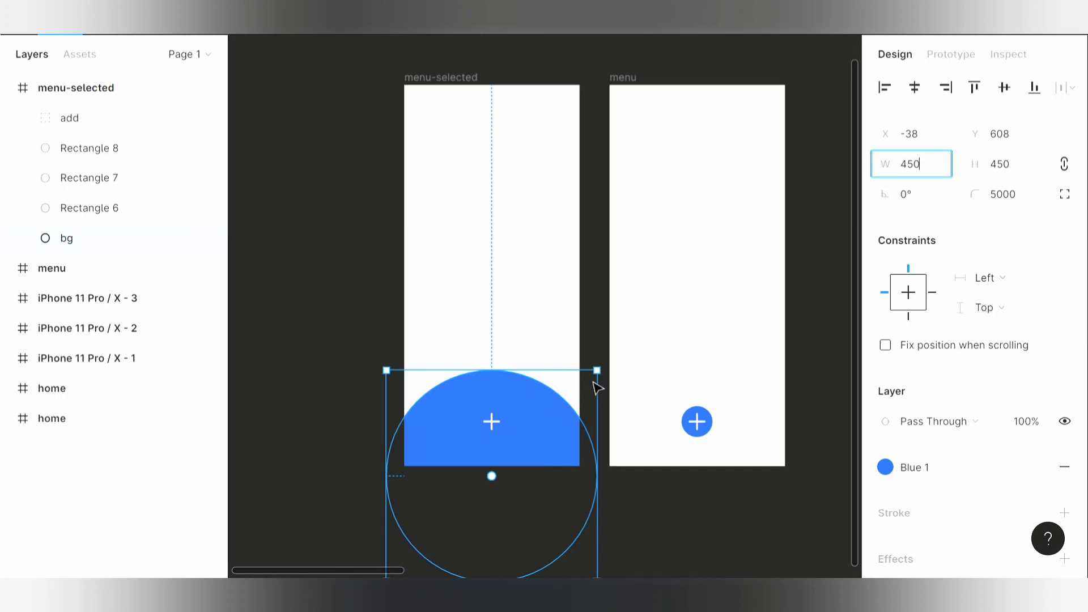
Scale the bg circle from its centre to about 1726 × 1726 to cover the whole menu-selected frame.
{"action": "left_click_drag", "start_coordinate": [603, 380], "coordinate": [731, 83]}
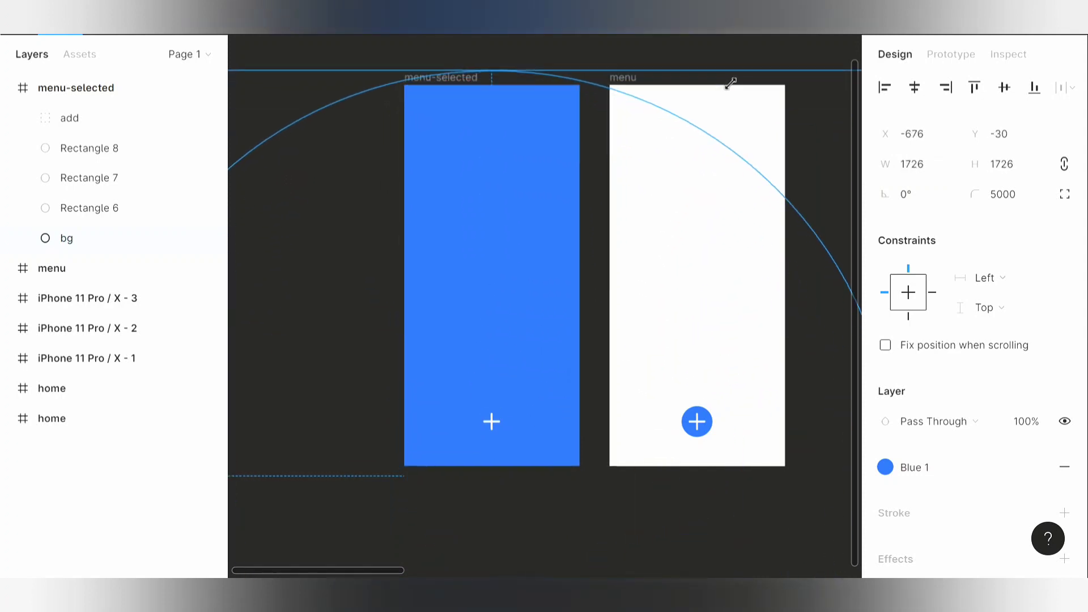
Rotate the add group in the menu-selected frame by 45° to turn the plus into a cross.
{"action": "left_click", "coordinate": [506, 432]}
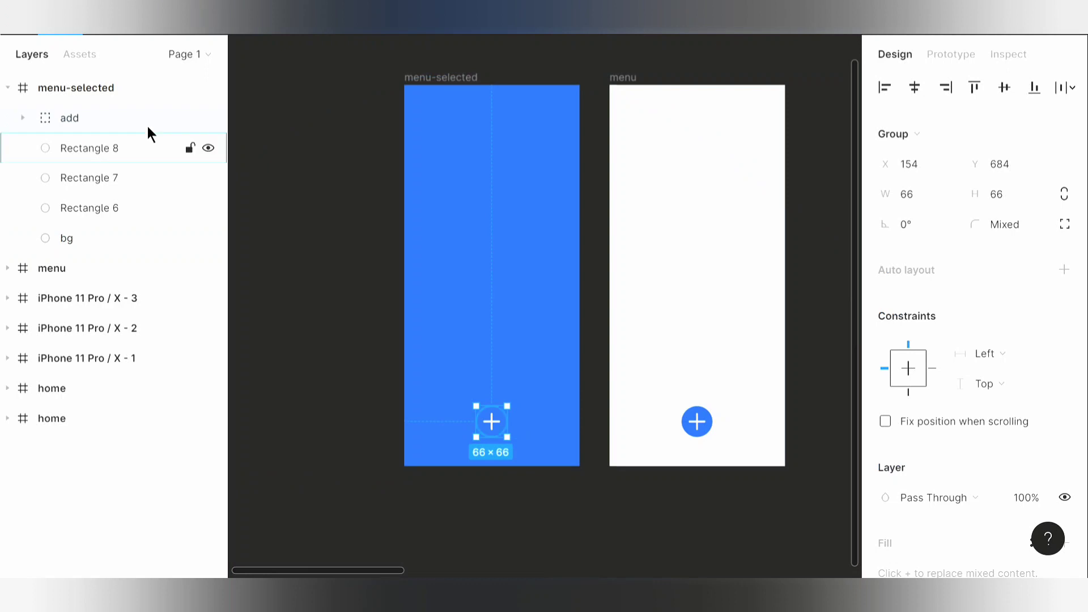
{"action": "left_click", "coordinate": [914, 222]}
{"action": "type", "text": "45"}
{"action": "key", "text": "Return"}
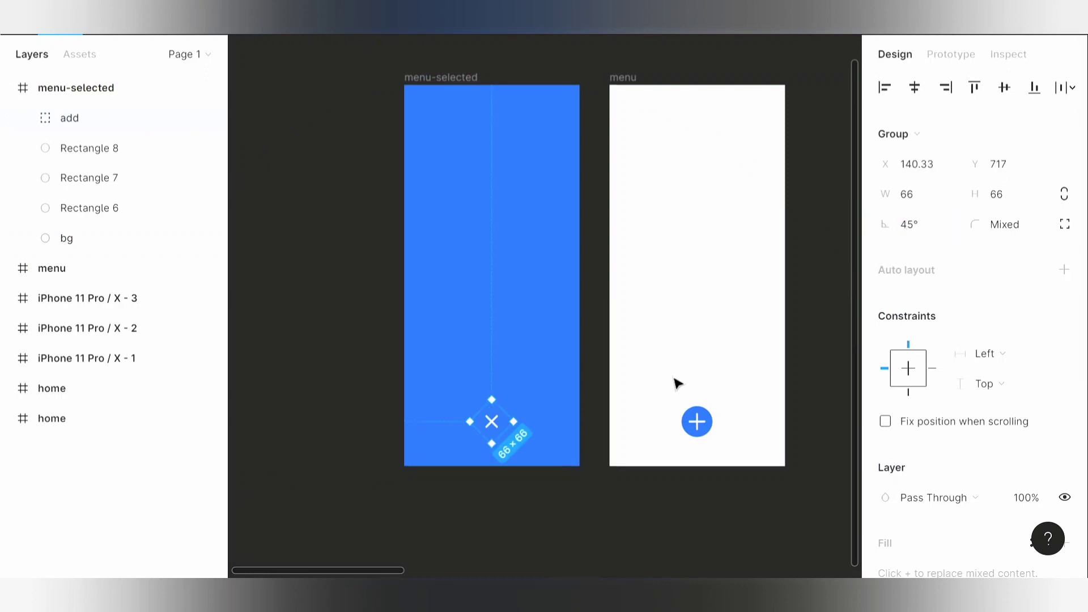
Move the Rectangle 8 circle in menu-selected straight up to Y 584 and check its distance to the add group.
{"action": "key", "text": "shift+2"}
{"action": "scroll", "coordinate": [675, 381], "scroll_direction": "up", "scroll_amount": 2}
{"action": "left_click", "coordinate": [104, 148]}
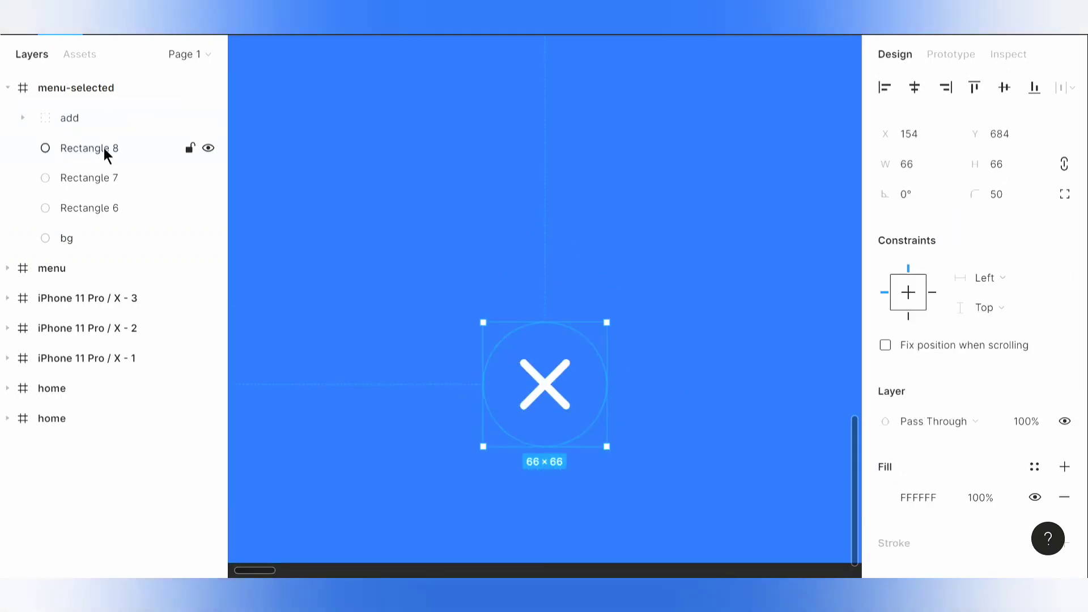
{"action": "key", "text": "shift+Up"}
{"action": "key", "text": "shift+Up"}
{"action": "key", "text": "shift+Up"}
{"action": "key", "text": "shift+Up"}
{"action": "key", "text": "shift+Up"}
{"action": "key", "text": "shift+Up"}
{"action": "key", "text": "shift+Up"}
{"action": "key", "text": "shift+Up"}
{"action": "key", "text": "shift+Up"}
{"action": "key", "text": "shift+Up"}
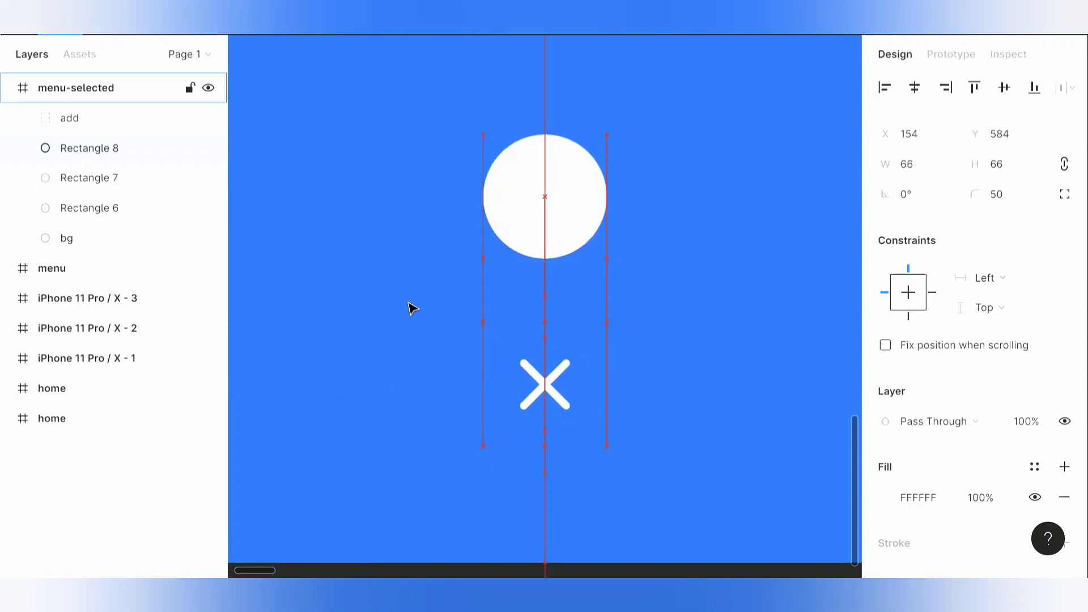
{"action": "key", "text": "alt"}
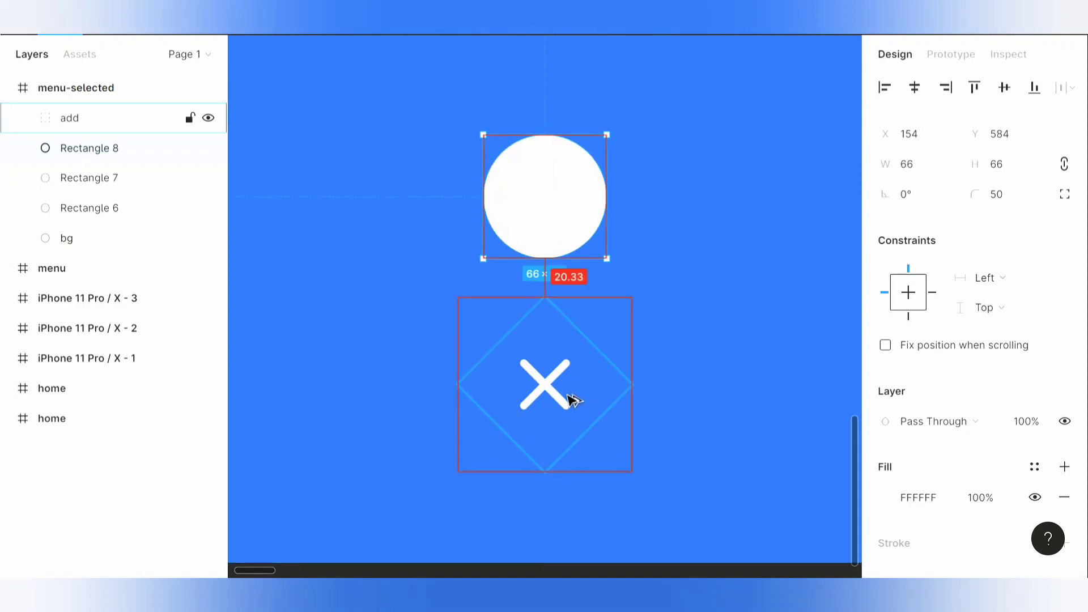
Move the Rectangle 7 circle horizontally to X 55, left of the cross, checking its spacing from the add group.
{"action": "left_click", "coordinate": [128, 179]}
{"action": "key", "text": "shift+Left"}
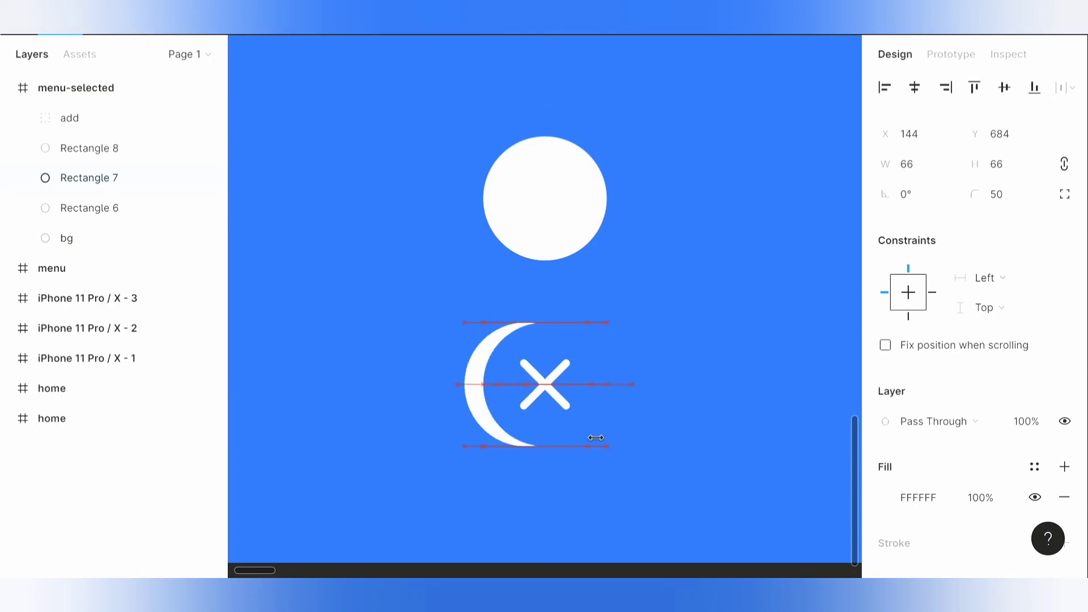
{"action": "key", "text": "shift+Left"}
{"action": "key", "text": "shift+Left"}
{"action": "key", "text": "shift+Left"}
{"action": "key", "text": "shift+Left"}
{"action": "key", "text": "shift+Left"}
{"action": "key", "text": "shift+Left"}
{"action": "key", "text": "shift+Left"}
{"action": "key", "text": "shift+Left"}
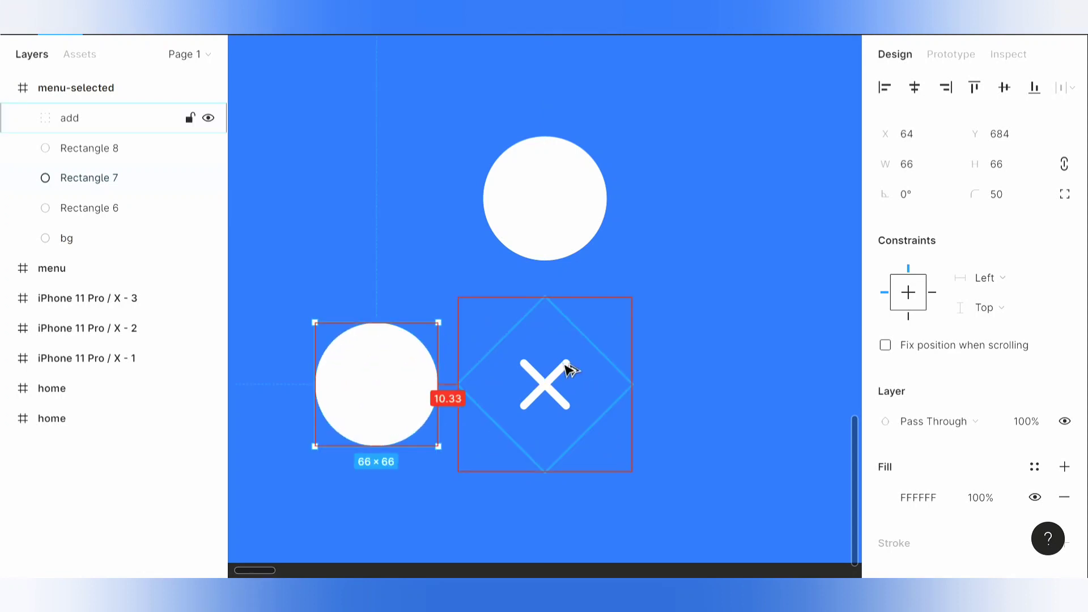
{"action": "key", "text": "Left"}
{"action": "key", "text": "Left"}
{"action": "key", "text": "Left"}
{"action": "key", "text": "Left"}
{"action": "key", "text": "Left"}
{"action": "key", "text": "Left"}
{"action": "key", "text": "Left"}
{"action": "key", "text": "Left"}
{"action": "key", "text": "Left"}
{"action": "key", "text": "Left"}
{"action": "key", "text": "Left"}
{"action": "key", "text": "Left"}
{"action": "key", "text": "Left"}
{"action": "key", "text": "Left"}
{"action": "key", "text": "Left"}
{"action": "key", "text": "Left"}
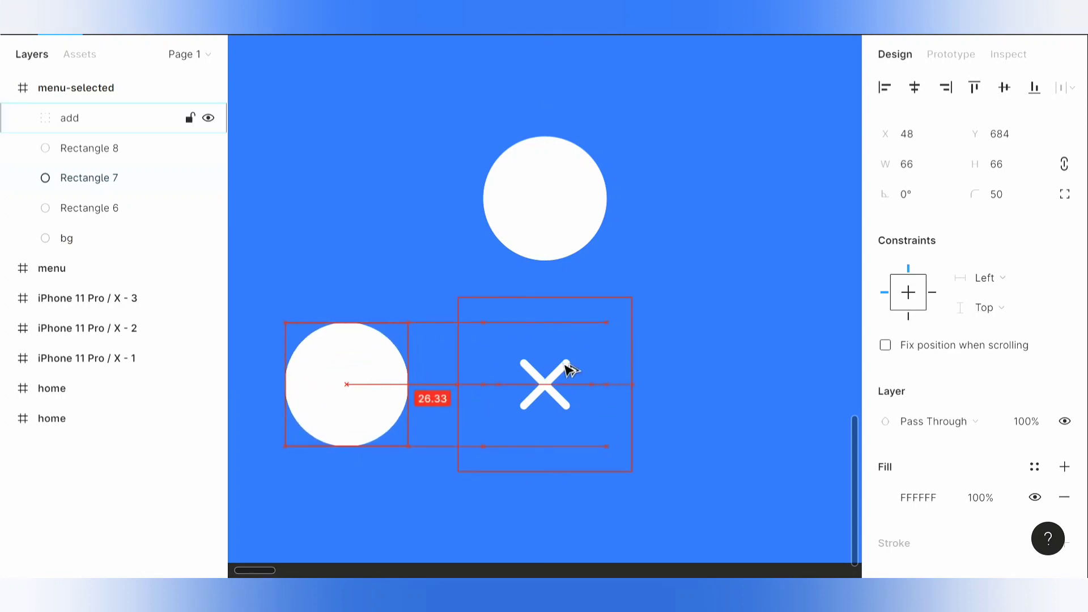
{"action": "key", "text": "Left"}
{"action": "key", "text": "Right"}
{"action": "key", "text": "Right"}
{"action": "key", "text": "Right"}
{"action": "key", "text": "Right"}
{"action": "key", "text": "Right"}
{"action": "key", "text": "Right"}
{"action": "key", "text": "Right"}
{"action": "key", "text": "Right"}
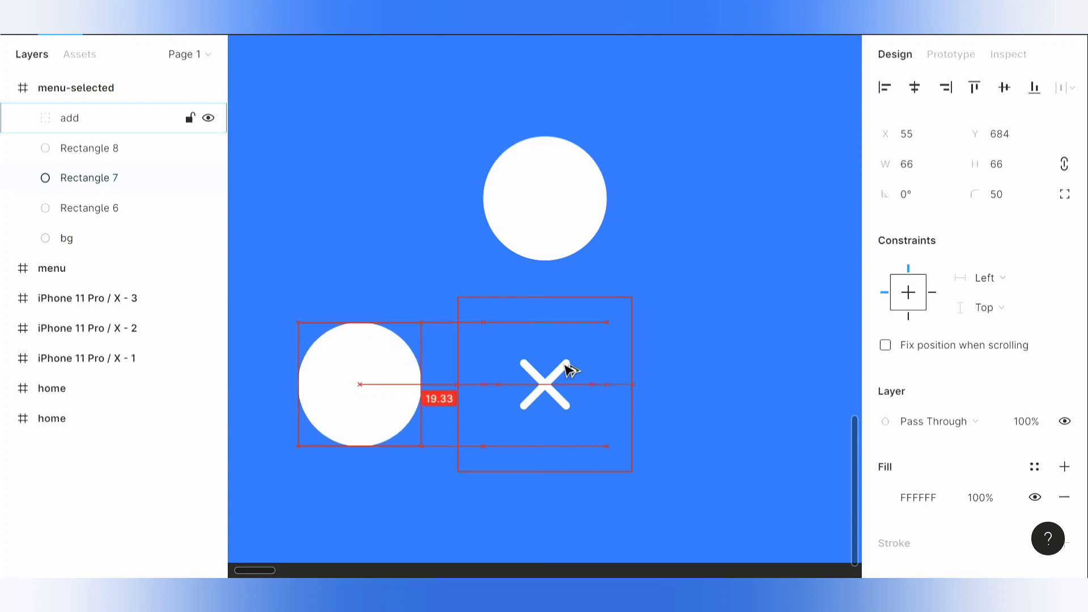
Move the Rectangle 6 circle horizontally to X 253, right of the cross, checking its spacing from the add group.
{"action": "left_click", "coordinate": [142, 207]}
{"action": "key", "text": "shift+Right"}
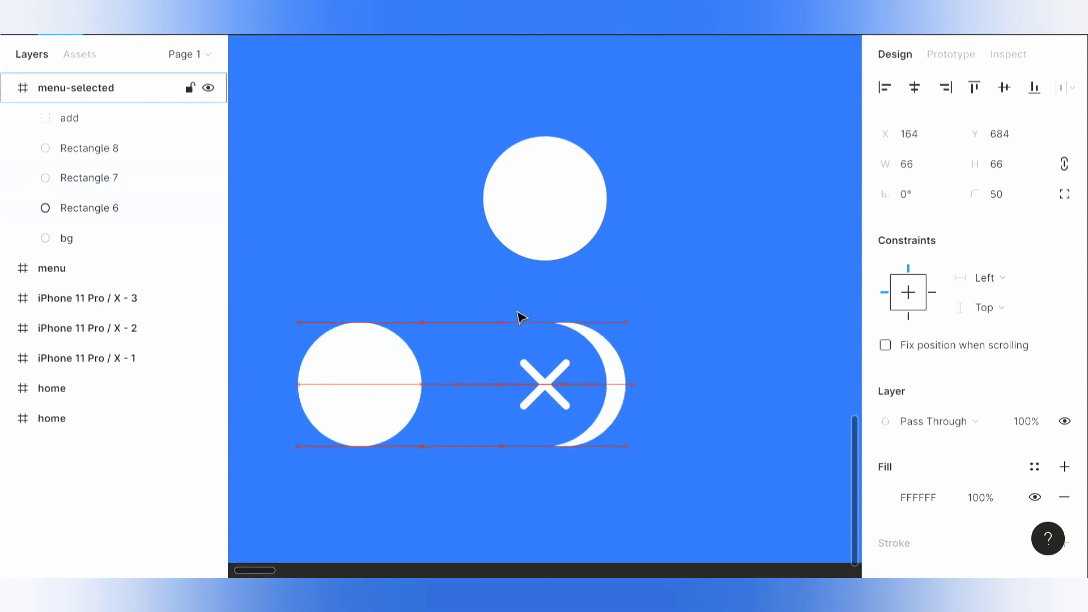
{"action": "key", "text": "shift+Right"}
{"action": "key", "text": "shift+Right"}
{"action": "key", "text": "shift+Right"}
{"action": "key", "text": "shift+Right"}
{"action": "key", "text": "shift+Right"}
{"action": "key", "text": "shift+Right"}
{"action": "key", "text": "shift+Right"}
{"action": "key", "text": "shift+Right"}
{"action": "key", "text": "Right"}
{"action": "key", "text": "Right"}
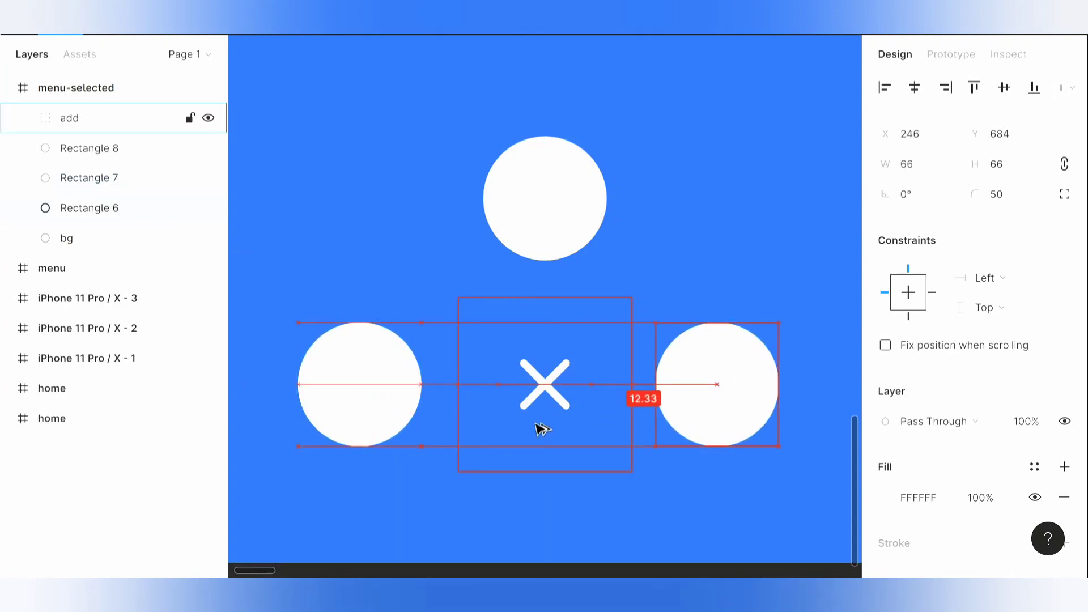
{"action": "key", "text": "Right"}
{"action": "key", "text": "Right"}
{"action": "key", "text": "Right"}
{"action": "key", "text": "Right"}
{"action": "key", "text": "Right"}
{"action": "key", "text": "Right"}
{"action": "key", "text": "Right"}
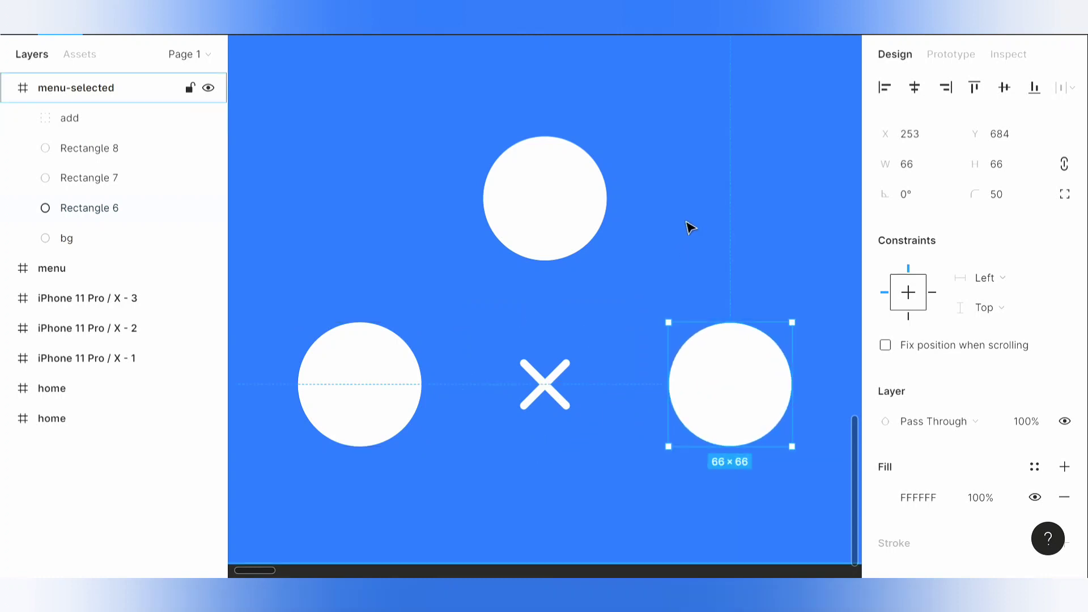
{"action": "key", "text": "Escape"}
{"action": "left_click", "coordinate": [544, 202]}
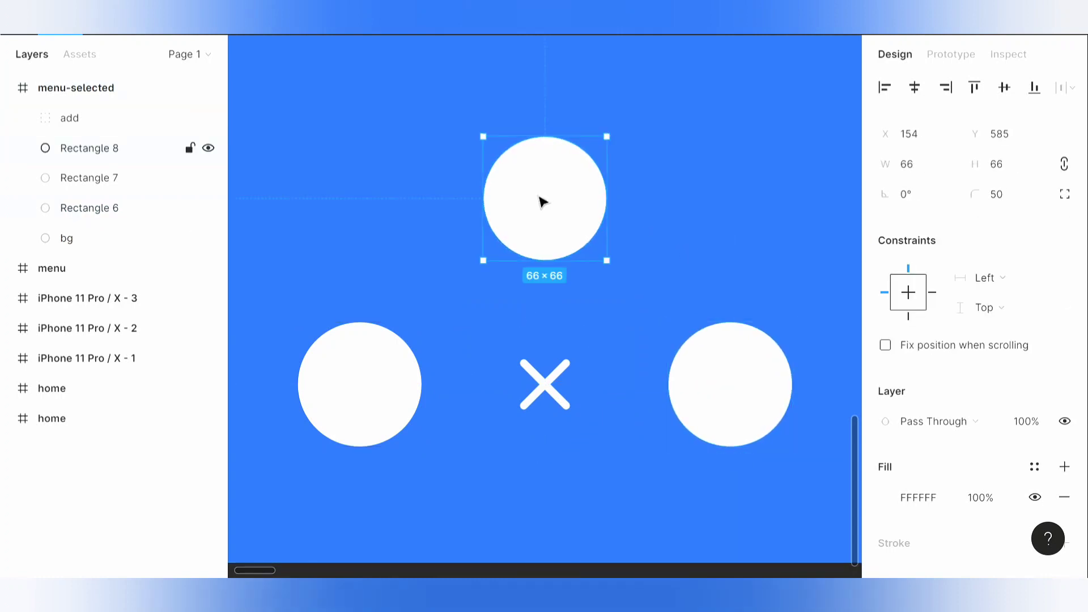
{"action": "left_click", "coordinate": [396, 371], "text": "shift"}
{"action": "left_click", "coordinate": [758, 394], "text": "shift"}
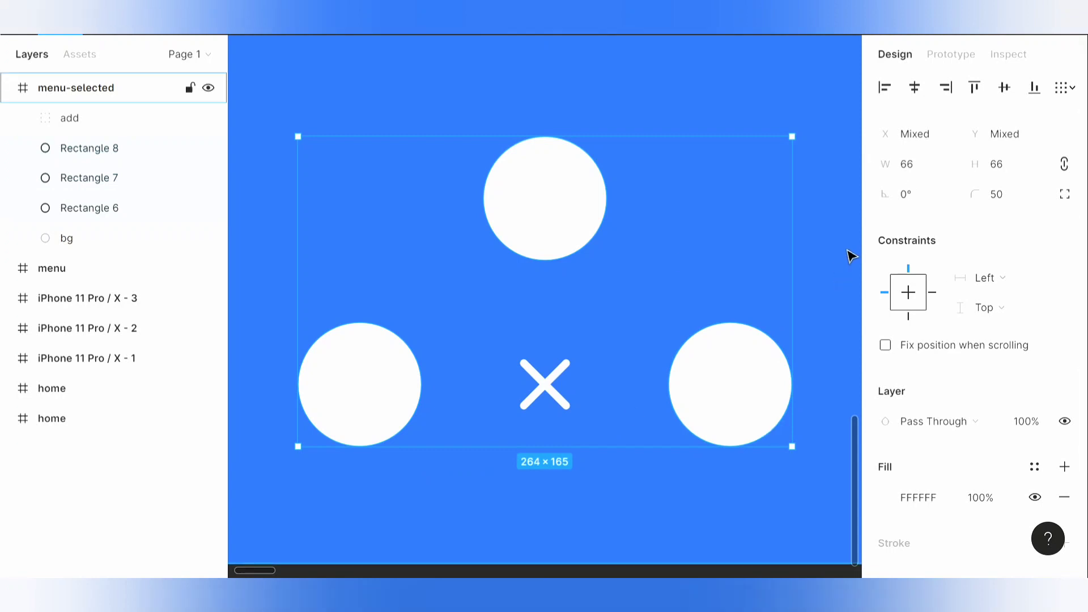
{"action": "key", "text": "Escape"}
Add a drop shadow to the add group and sample the shadow's colour from the blue background.
{"action": "left_click", "coordinate": [595, 389]}
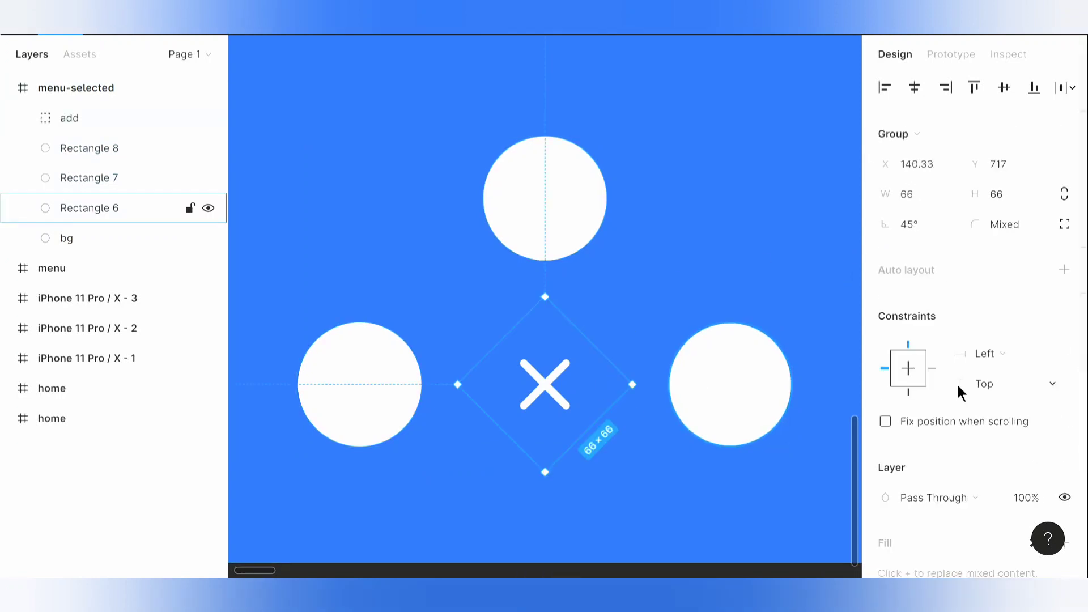
{"action": "scroll", "coordinate": [964, 386], "scroll_direction": "down", "scroll_amount": 5}
{"action": "left_click", "coordinate": [1063, 462]}
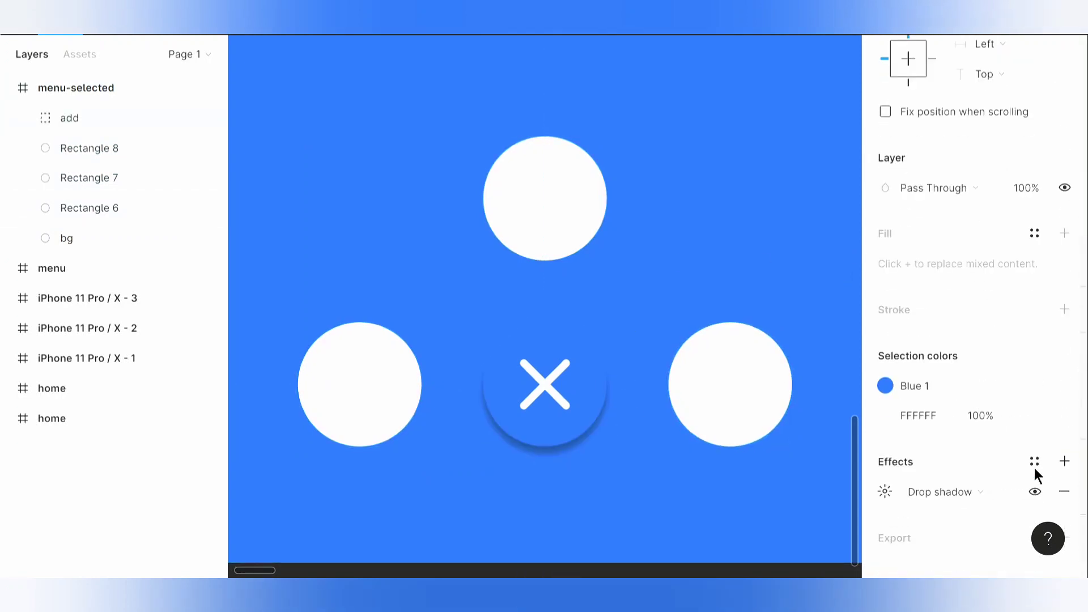
{"action": "left_click", "coordinate": [884, 491]}
{"action": "left_click", "coordinate": [659, 540]}
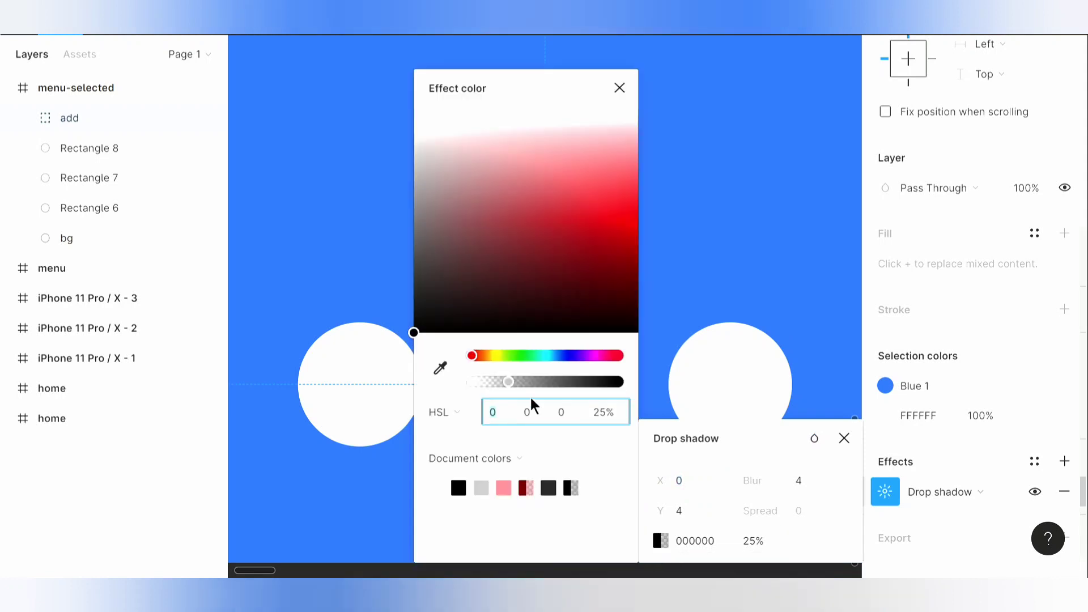
{"action": "left_click", "coordinate": [440, 368]}
{"action": "left_click", "coordinate": [772, 122]}
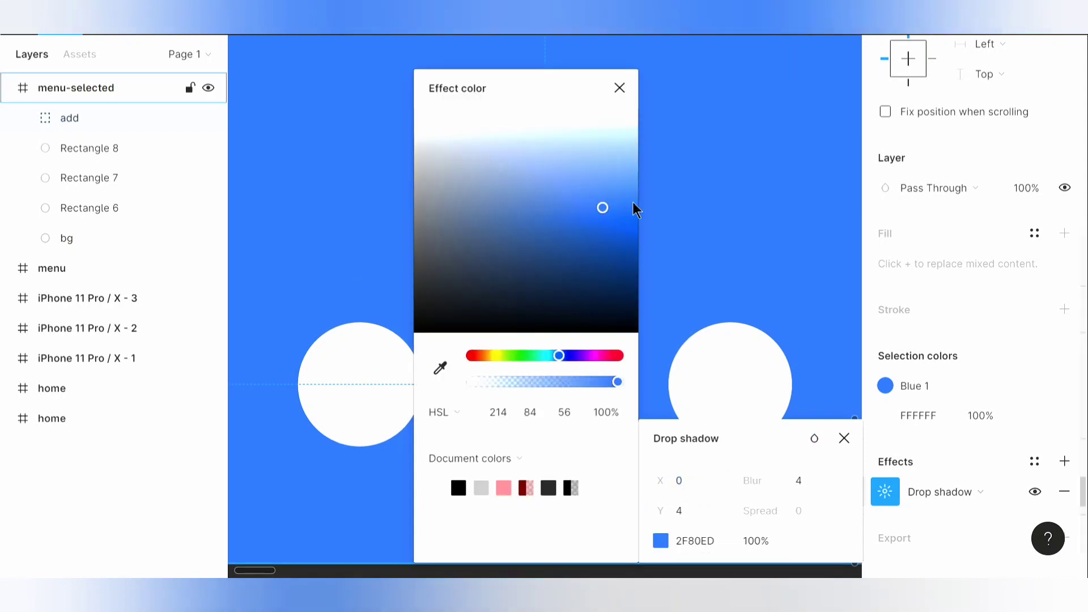
Darken the add group's shadow colour to 0046A4 and set its opacity to 25%.
{"action": "left_click", "coordinate": [637, 251]}
{"action": "left_click_drag", "start_coordinate": [667, 274], "coordinate": [654, 291]}
{"action": "left_click", "coordinate": [615, 415]}
{"action": "type", "text": "2"}
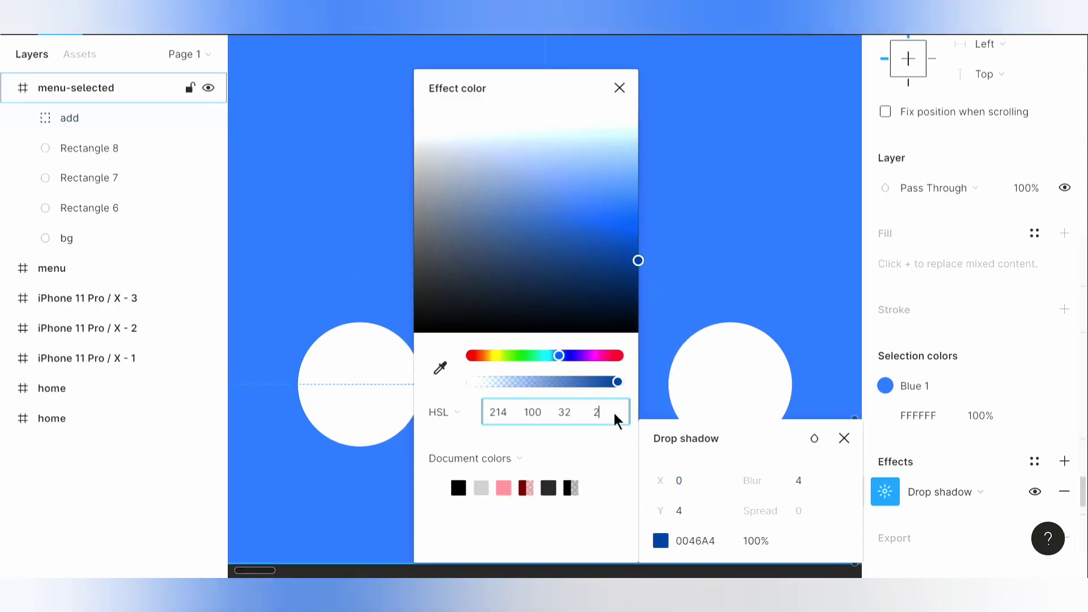
{"action": "type", "text": "5"}
{"action": "key", "text": "Return"}
{"action": "left_click", "coordinate": [363, 394]}
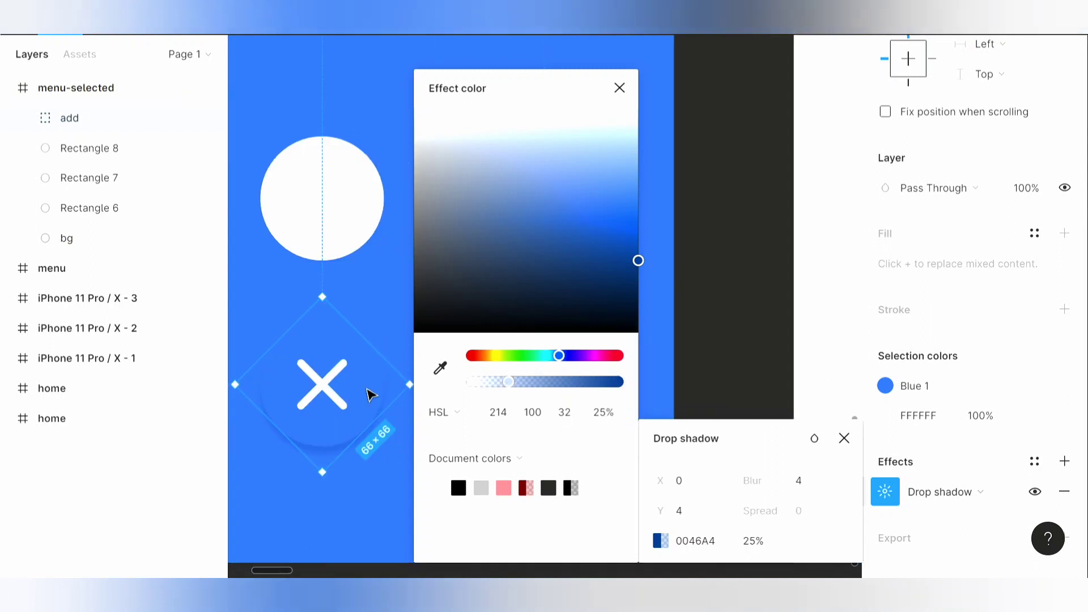
{"action": "left_click_drag", "start_coordinate": [632, 267], "coordinate": [633, 271]}
{"action": "left_click", "coordinate": [748, 177]}
{"action": "scroll", "coordinate": [680, 272], "scroll_direction": "left", "scroll_amount": 5}
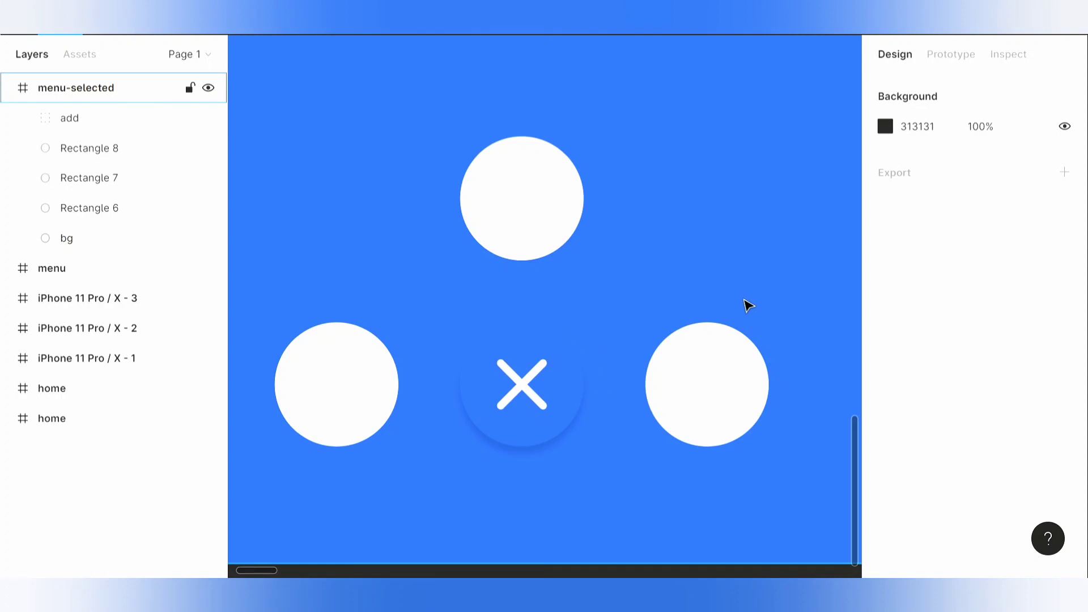
Insert the eva:image-2-fill, fluent:text-24-filled and dashicons:camera-alt icons with a plugin beside the menu-selected frame and collapse their layers.
{"action": "key", "text": "minus"}
{"action": "key", "text": "minus"}
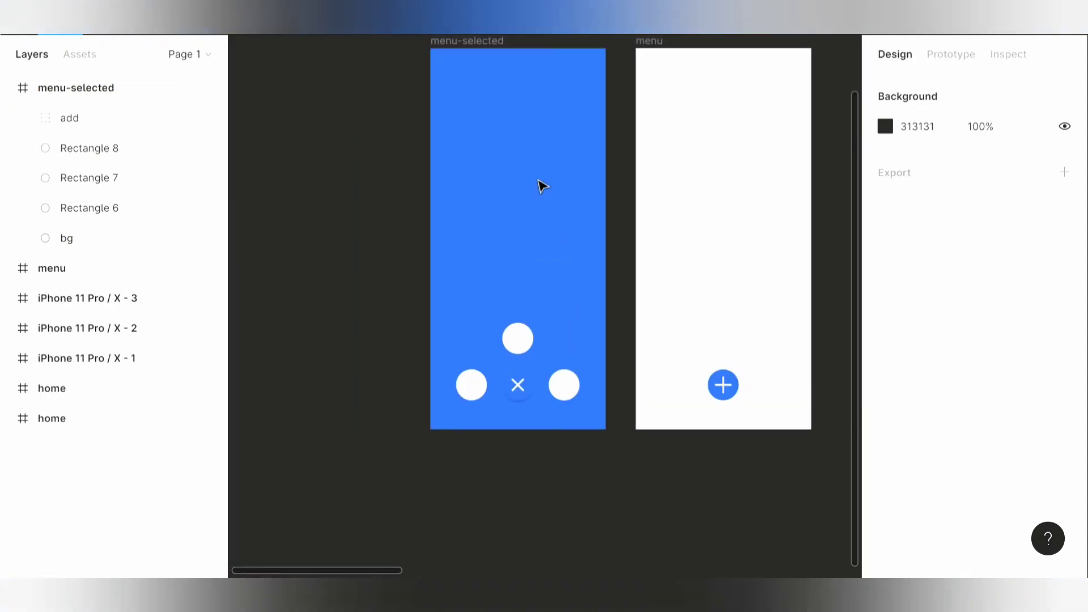
{"action": "right_click", "coordinate": [535, 180]}
{"action": "key", "text": "Escape"}
{"action": "key", "text": "plus"}
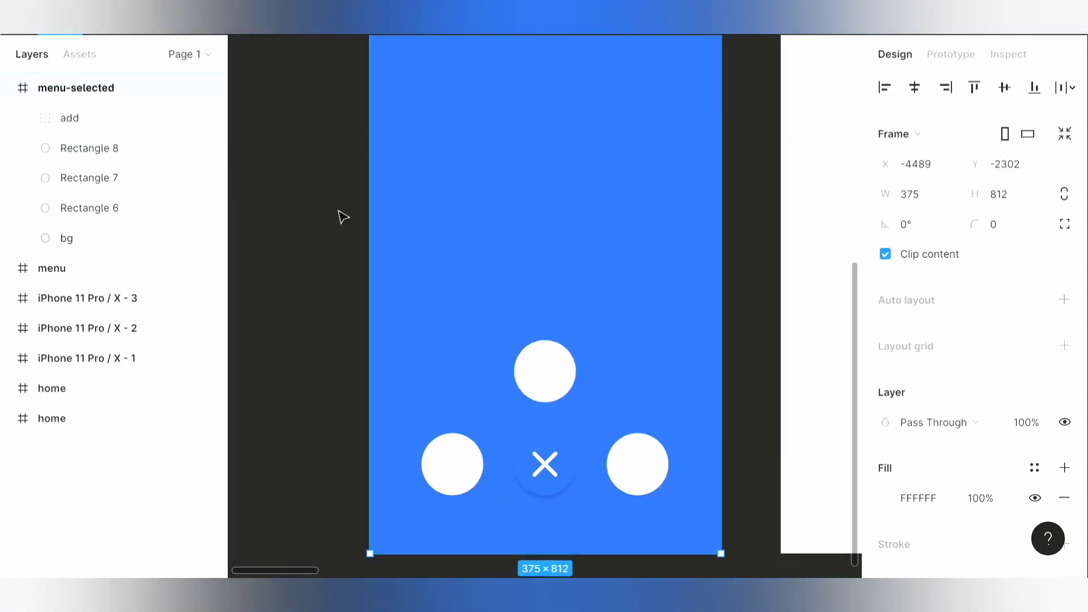
{"action": "scroll", "coordinate": [340, 216], "scroll_direction": "down", "scroll_amount": 1}
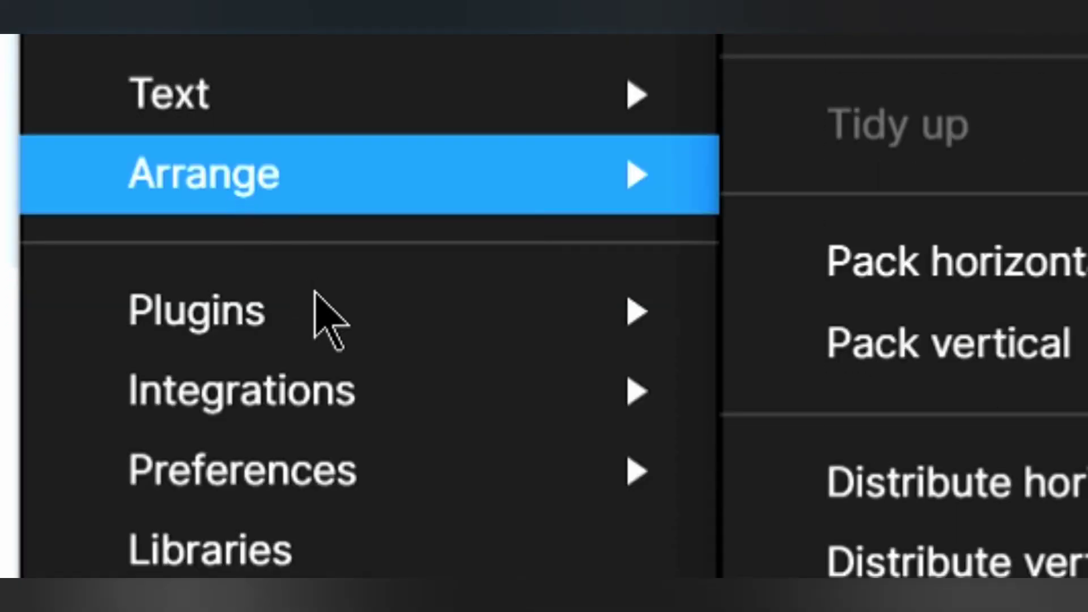
{"action": "mouse_move", "coordinate": [316, 311]}
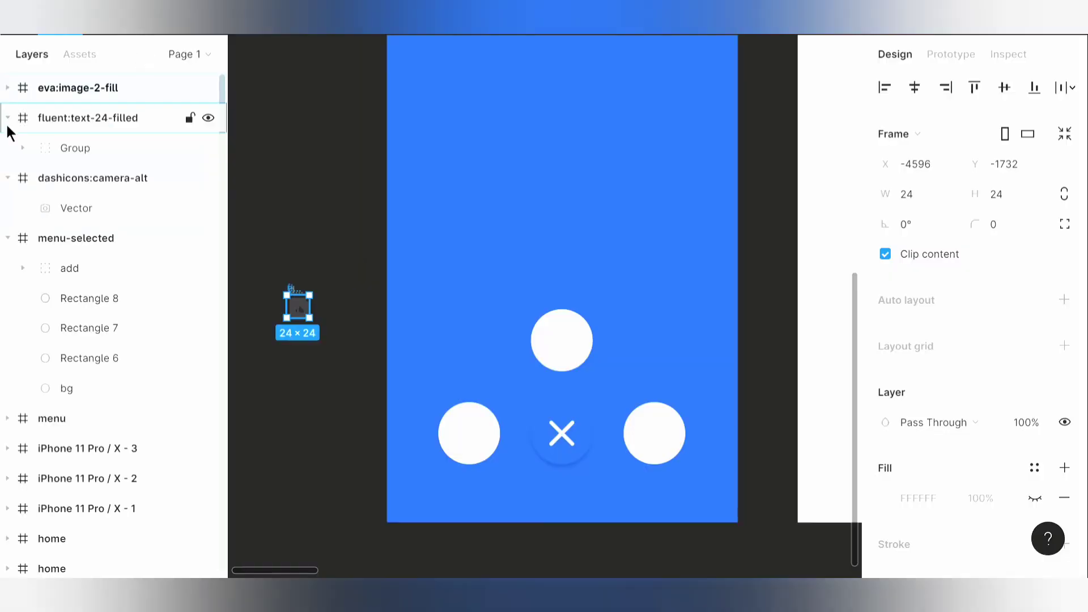
{"action": "left_click", "coordinate": [8, 118]}
{"action": "left_click", "coordinate": [7, 149]}
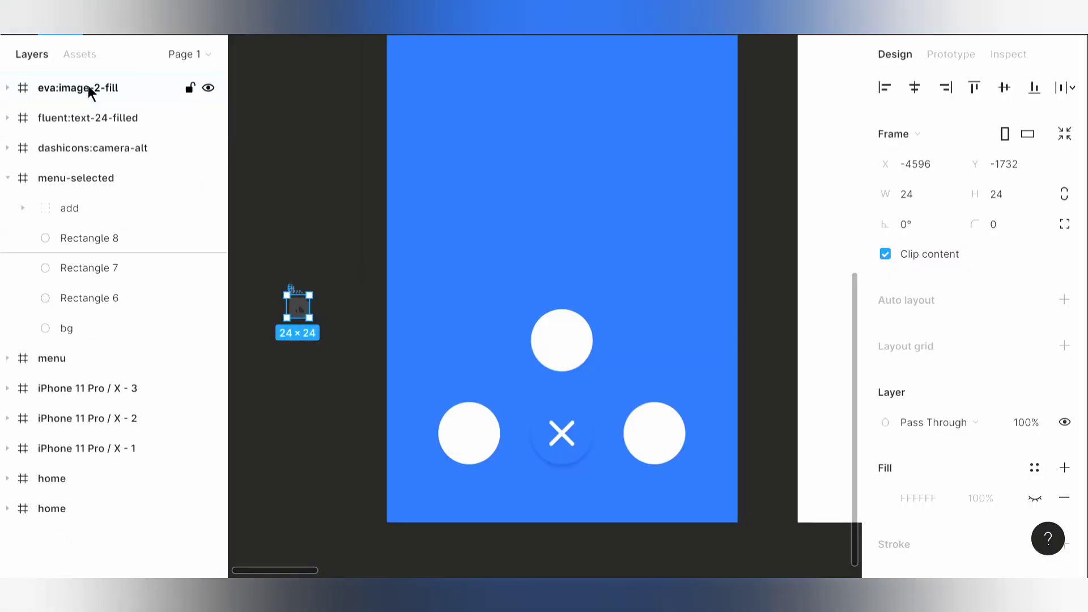
Place the image icon in the circle left of the cross, the text icon in the right one and the camera icon in the upper one.
{"action": "left_click_drag", "start_coordinate": [302, 284], "coordinate": [477, 444]}
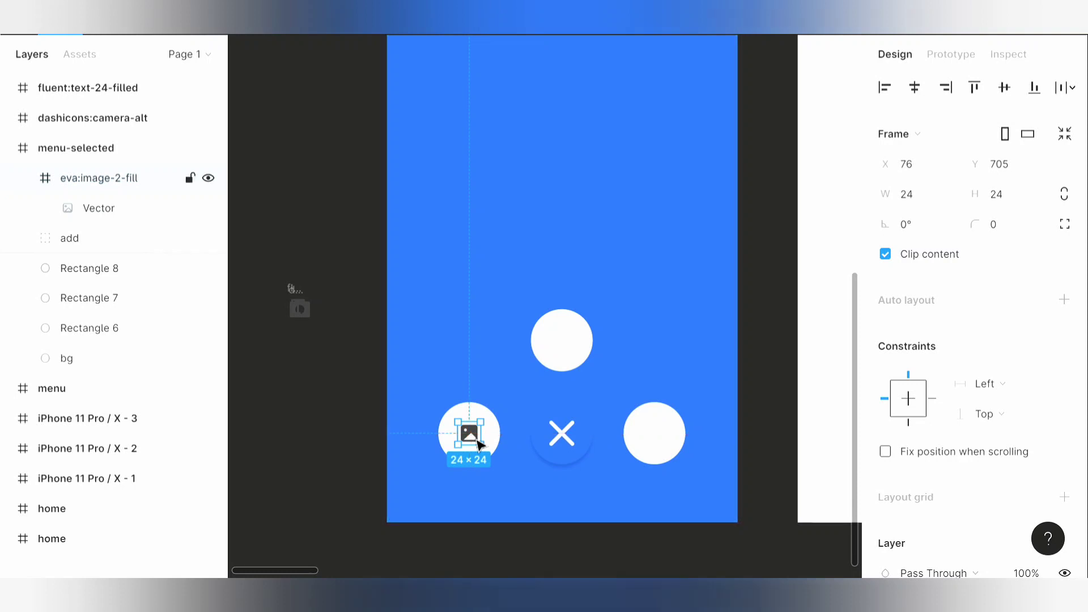
{"action": "left_click", "coordinate": [295, 289]}
{"action": "left_click_drag", "start_coordinate": [306, 319], "coordinate": [664, 446]}
{"action": "left_click", "coordinate": [87, 97]}
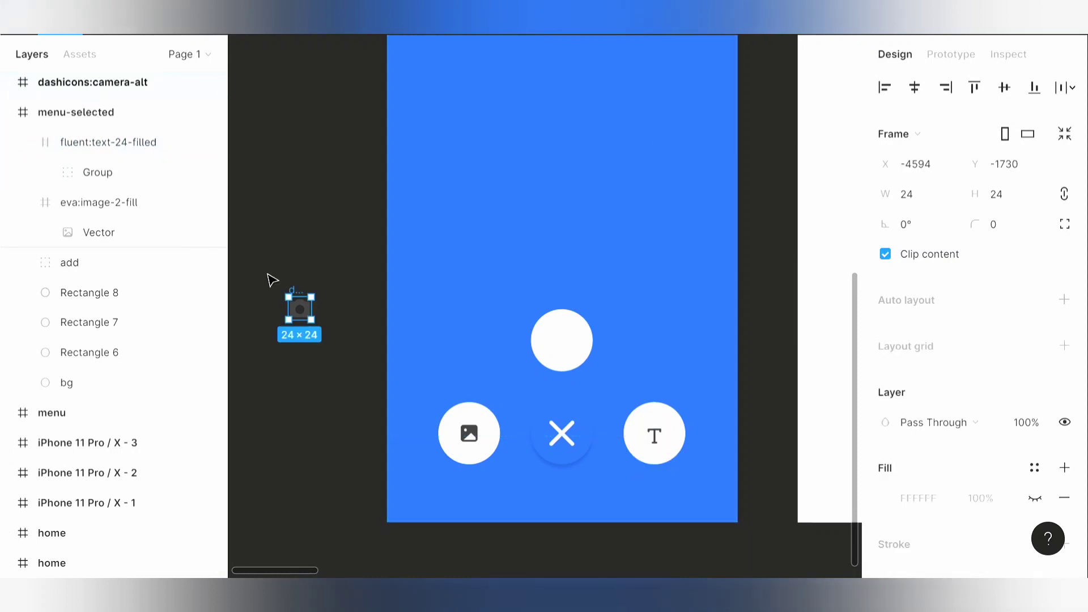
{"action": "left_click_drag", "start_coordinate": [306, 318], "coordinate": [574, 351]}
Try to enlarge the three icon frames together to a height of 35, then 30, and undo each resize.
{"action": "scroll", "coordinate": [142, 141], "scroll_direction": "up", "scroll_amount": 1}
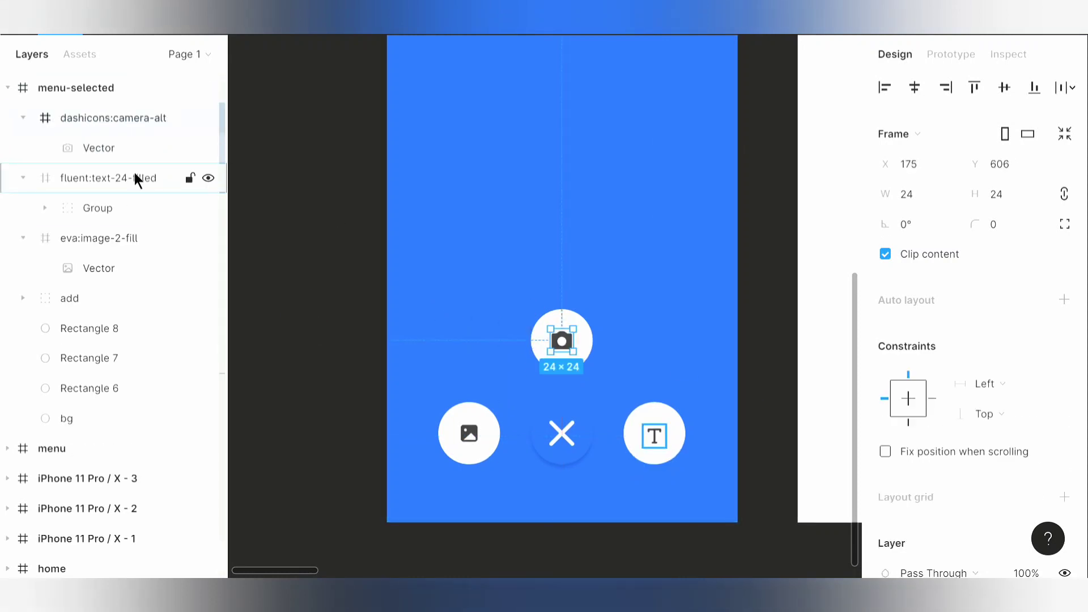
{"action": "left_click", "coordinate": [101, 241], "text": "shift"}
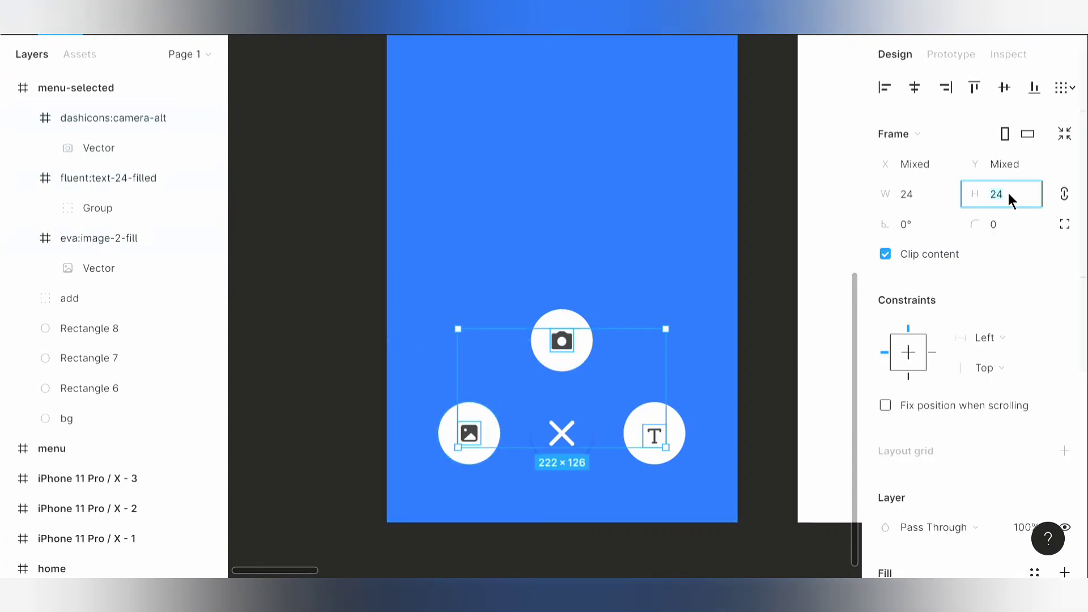
{"action": "type", "text": "35"}
{"action": "key", "text": "Return"}
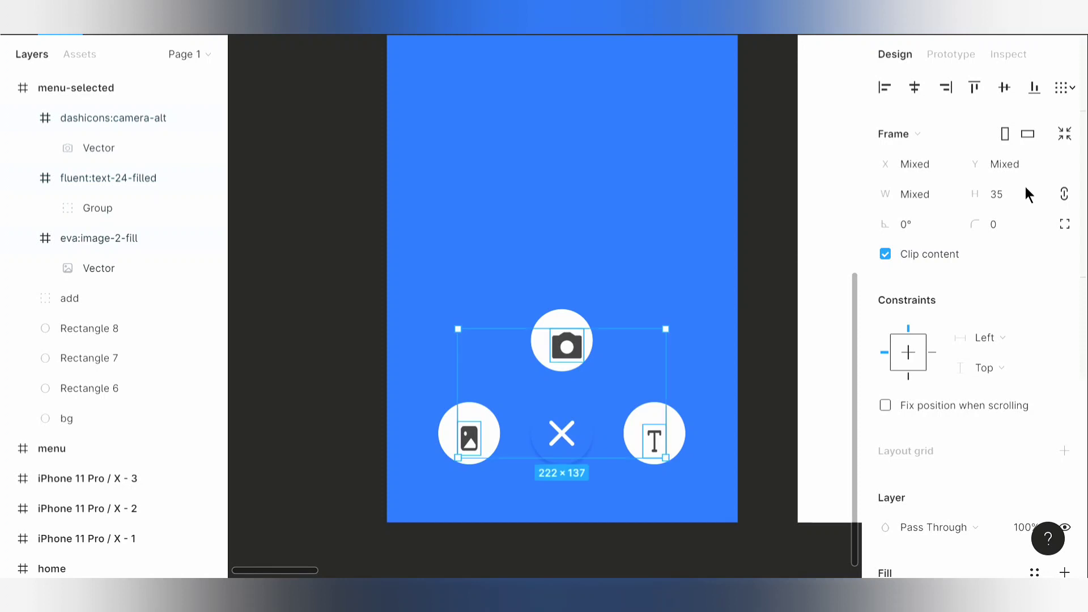
{"action": "key", "text": "ctrl+z"}
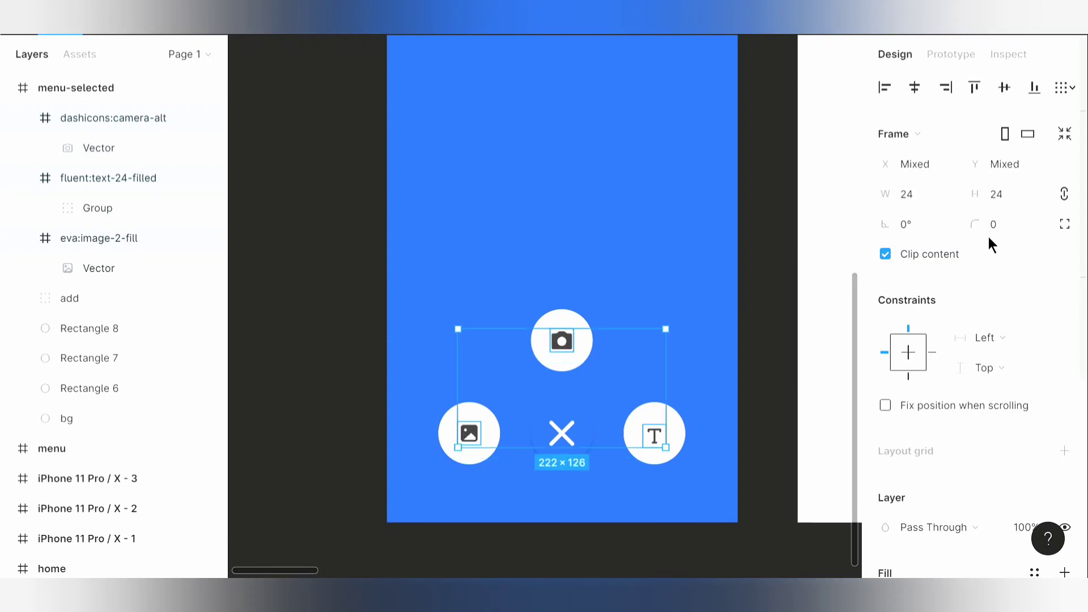
{"action": "left_click", "coordinate": [1012, 194]}
{"action": "type", "text": "35"}
{"action": "key", "text": "Return"}
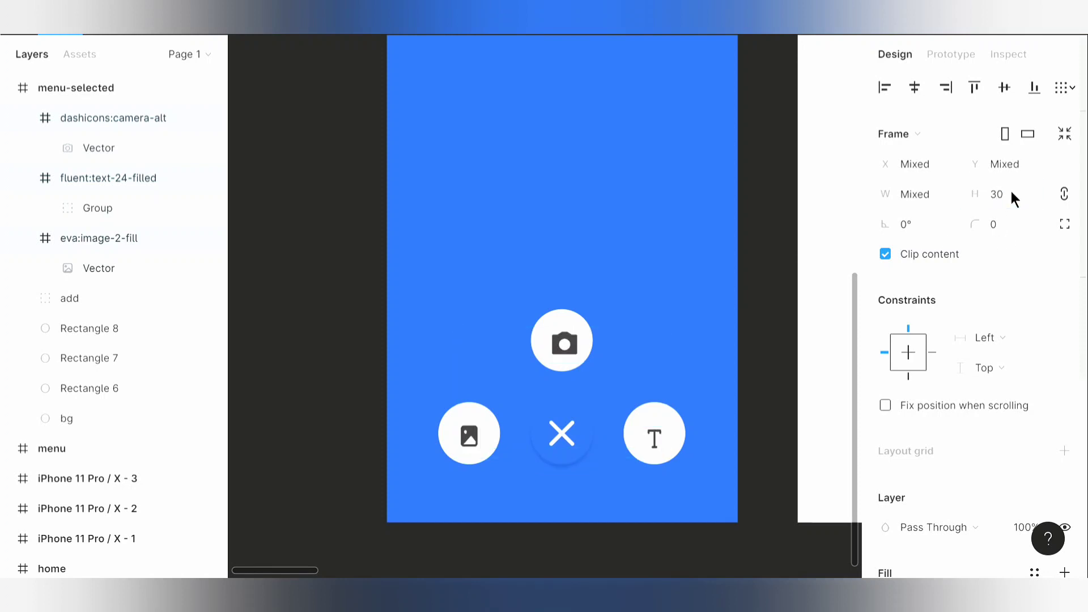
{"action": "key", "text": "ctrl+z"}
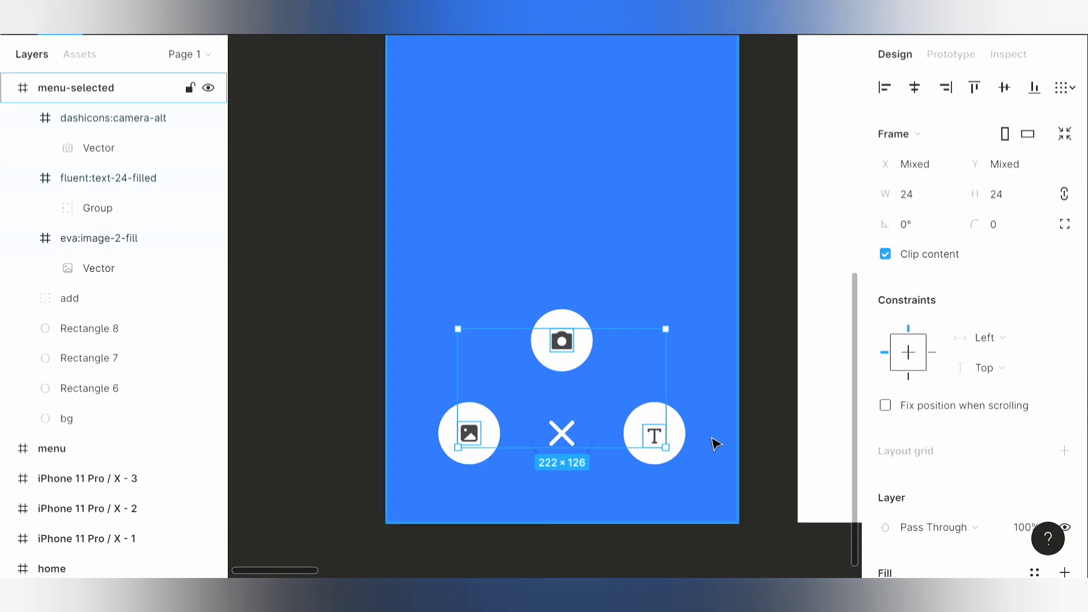
Collapse the three icon frames' layers in menu-selected and move the text icon up to Y 705 in its circle.
{"action": "left_click", "coordinate": [25, 238]}
{"action": "left_click", "coordinate": [22, 178]}
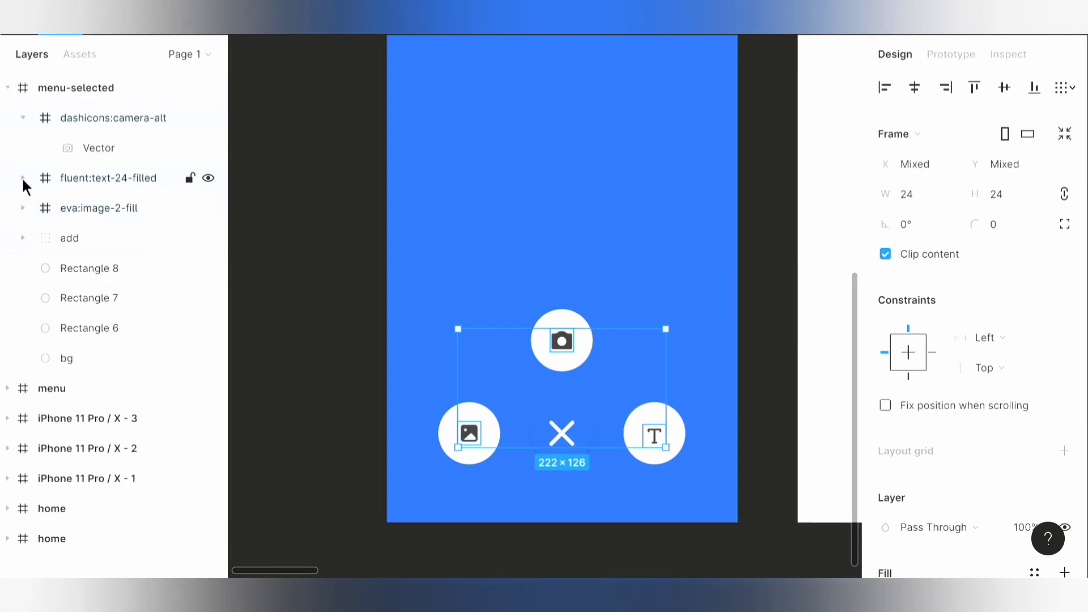
{"action": "left_click", "coordinate": [23, 118]}
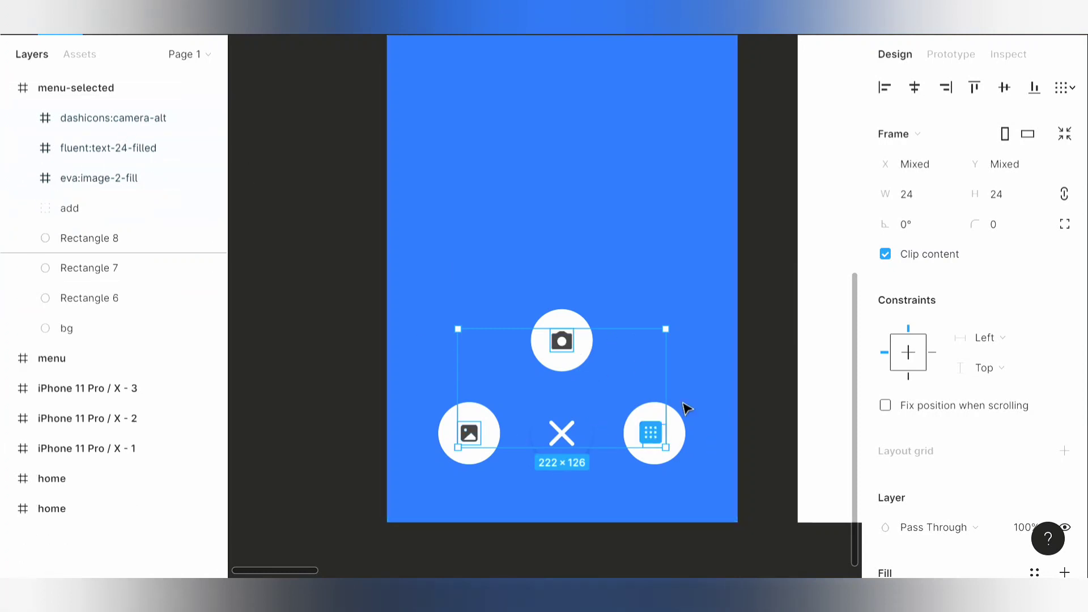
{"action": "key", "text": "Escape"}
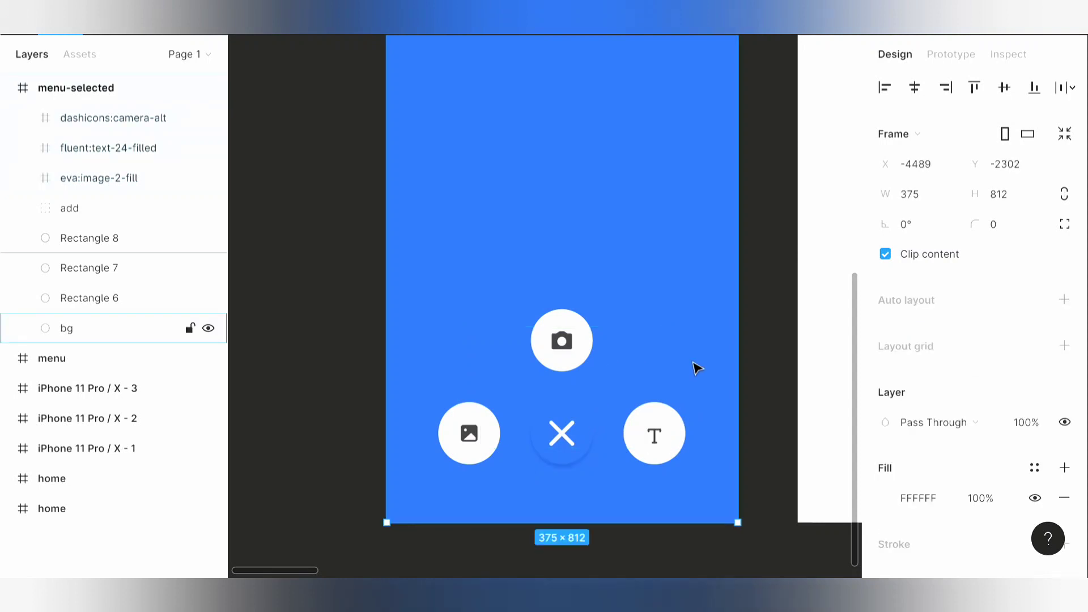
{"action": "left_click", "coordinate": [653, 435]}
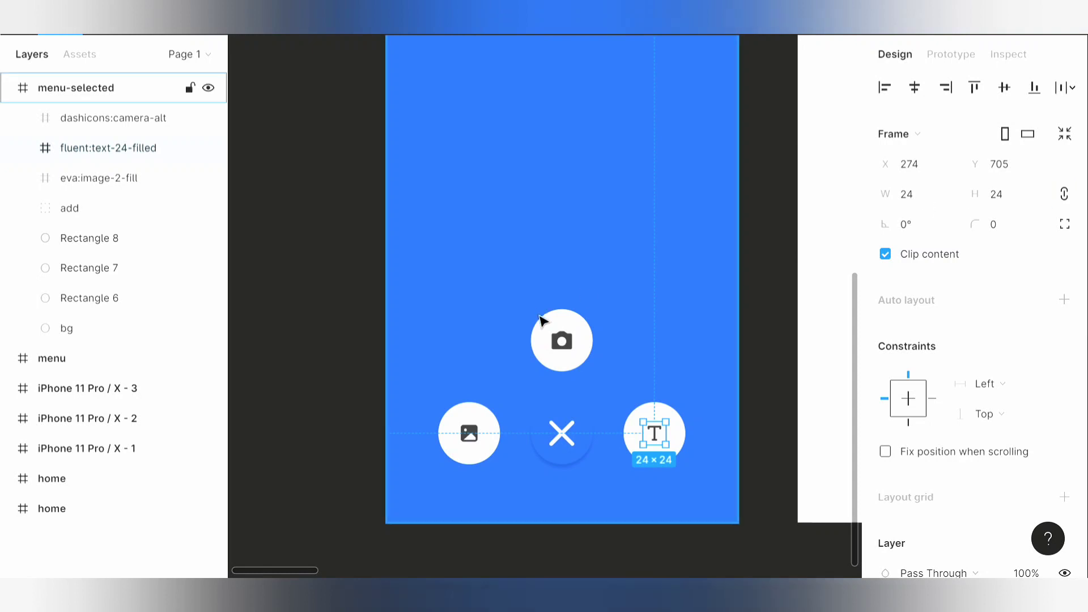
Try to set the height of all three icon frames to 30 and undo the change.
{"action": "left_click", "coordinate": [562, 342], "text": "shift"}
{"action": "left_click", "coordinate": [469, 438], "text": "shift"}
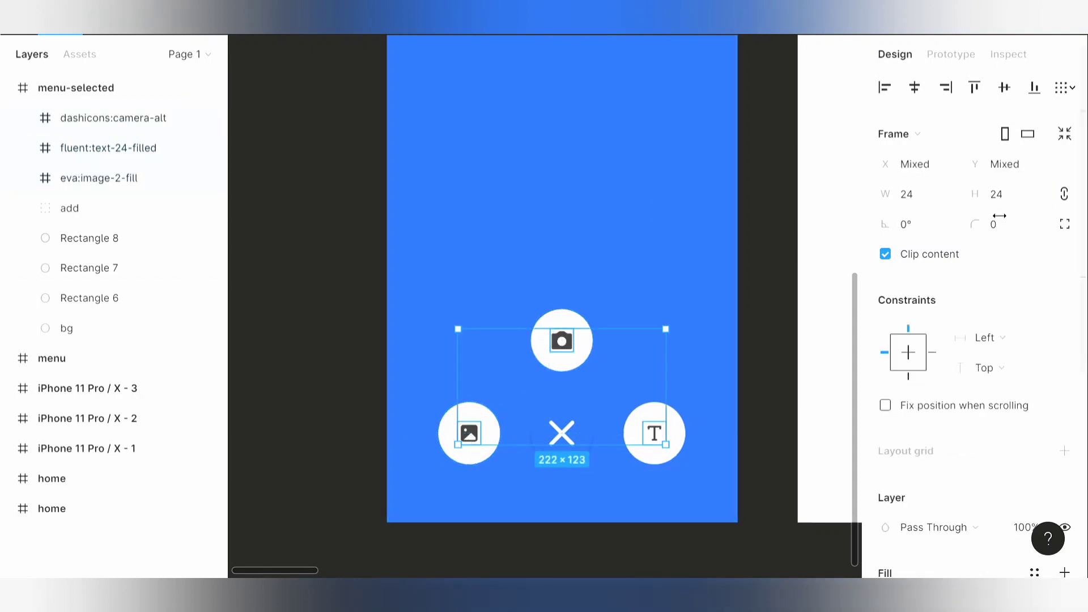
{"action": "left_click", "coordinate": [1002, 194]}
{"action": "type", "text": "30"}
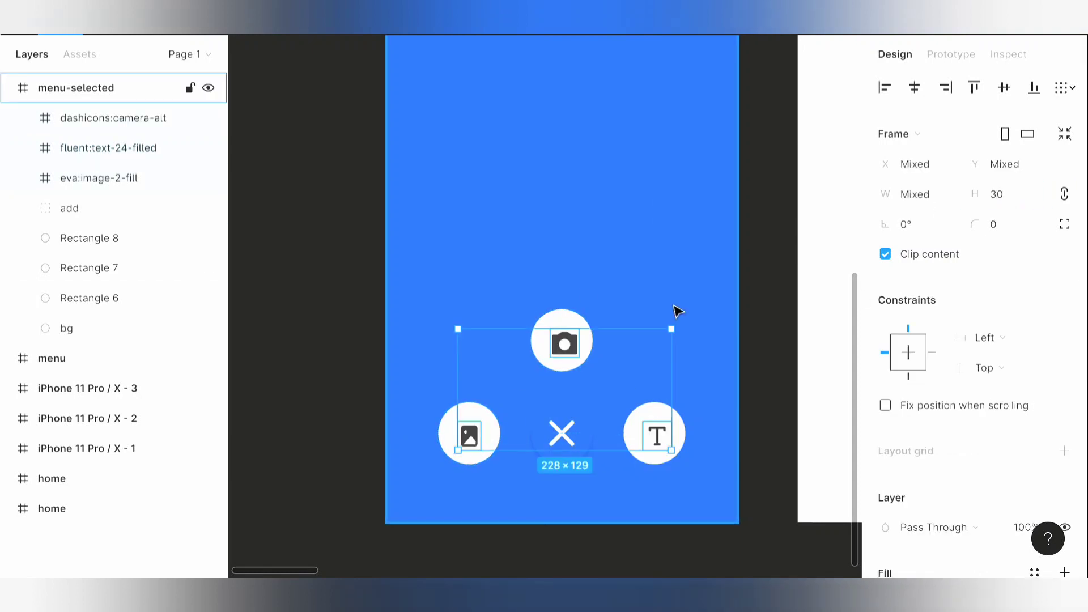
{"action": "key", "text": "Escape"}
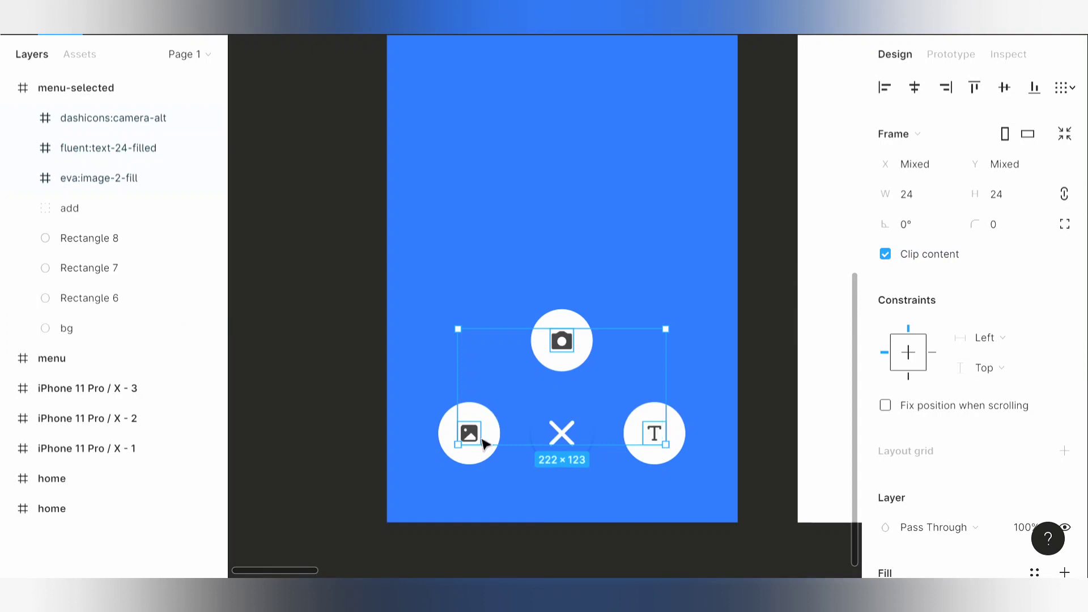
Resize the image, camera and text icon frames together to 30 × 30.
{"action": "left_click", "coordinate": [485, 443]}
{"action": "left_click", "coordinate": [564, 340], "text": "shift"}
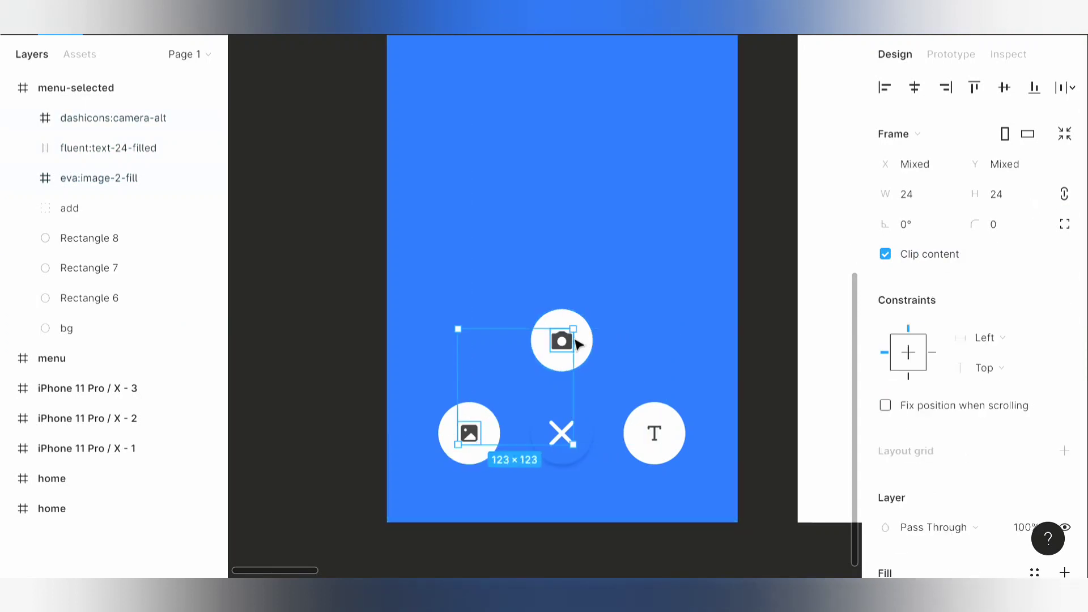
{"action": "left_click", "coordinate": [652, 432], "text": "shift"}
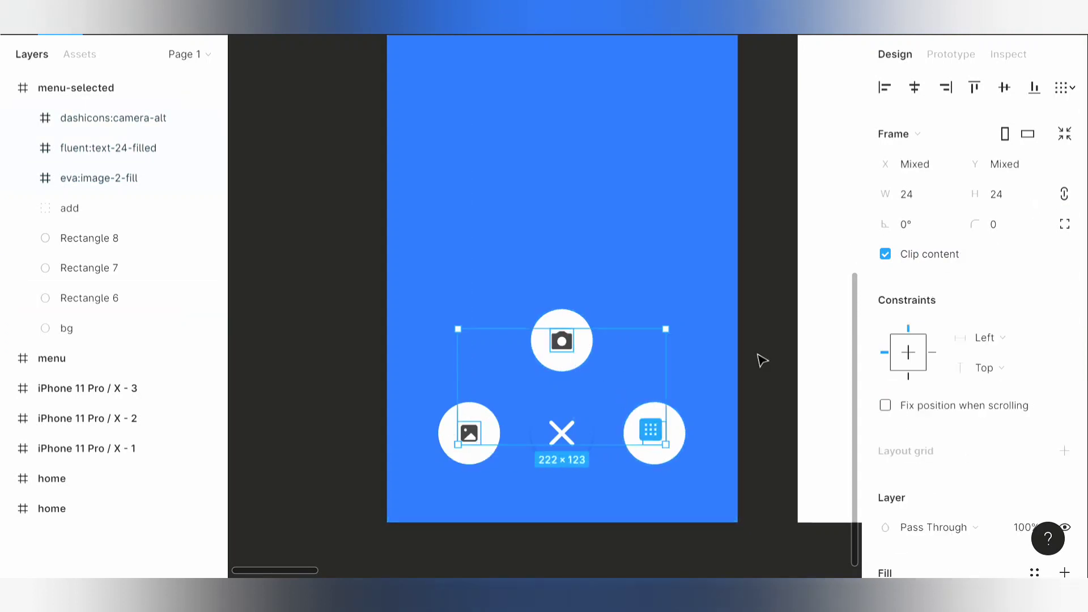
{"action": "left_click", "coordinate": [1008, 188]}
{"action": "type", "text": "30"}
{"action": "key", "text": "Return"}
Nudge the three icons 3 px left and 3 px up to centre them in their circles.
{"action": "key", "text": "Left"}
{"action": "key", "text": "Left"}
{"action": "key", "text": "Left"}
{"action": "key", "text": "Up"}
{"action": "key", "text": "Up"}
{"action": "key", "text": "Up"}
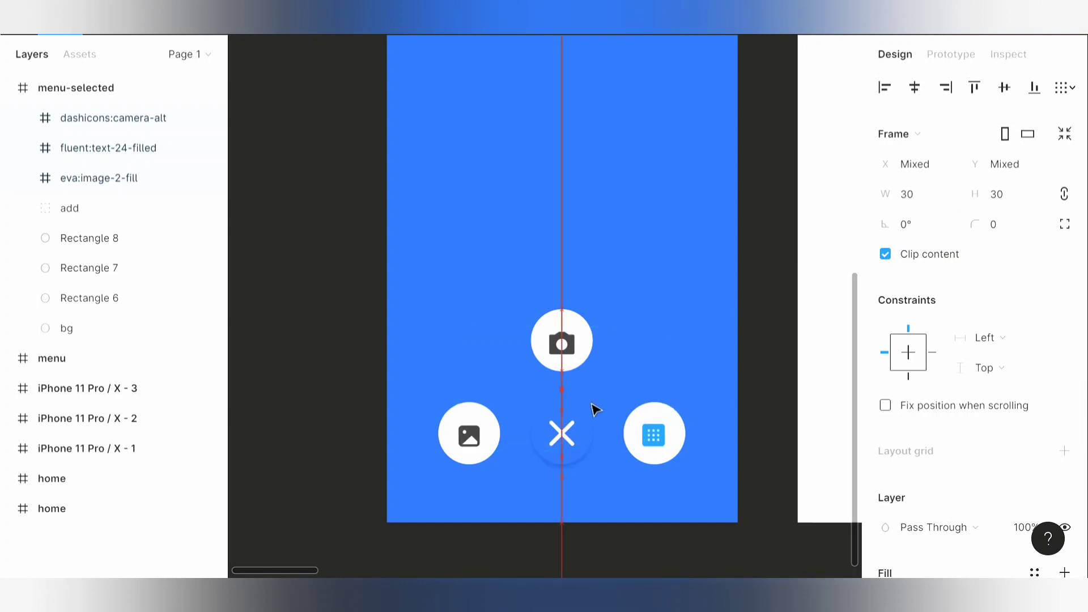
Check how the camera, image and text icons sit inside their white circles on menu-selected.
{"action": "left_click", "coordinate": [568, 358]}
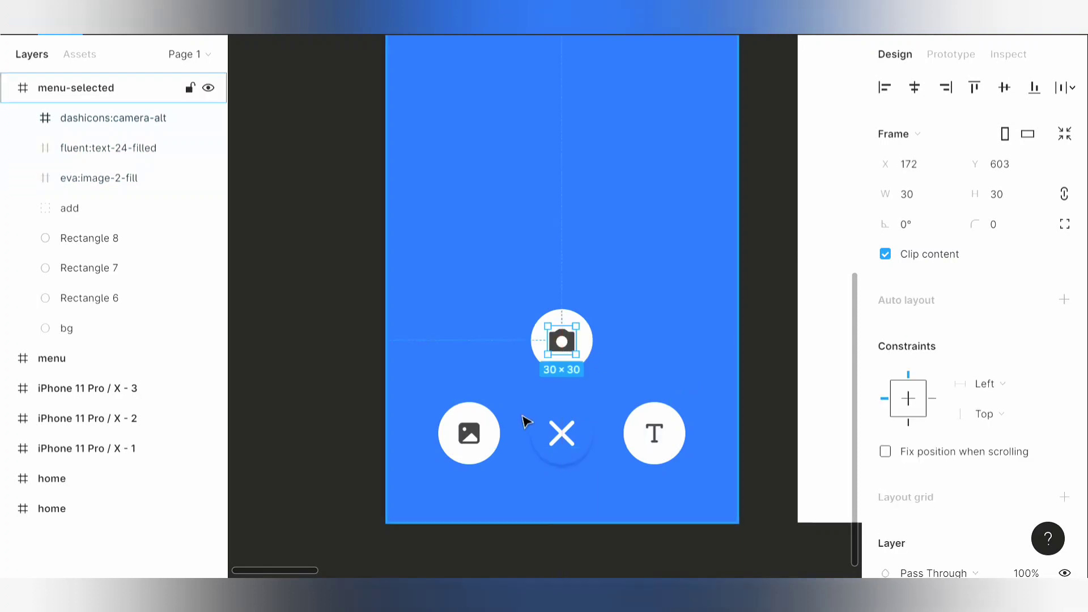
{"action": "left_click", "coordinate": [470, 439]}
{"action": "key", "text": "alt"}
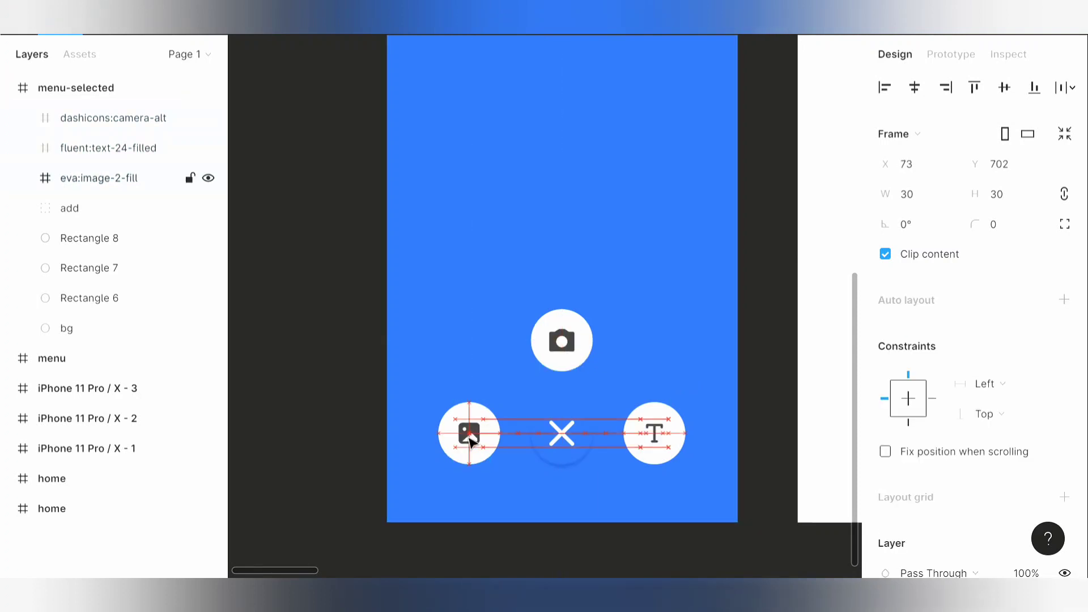
{"action": "left_click", "coordinate": [666, 445]}
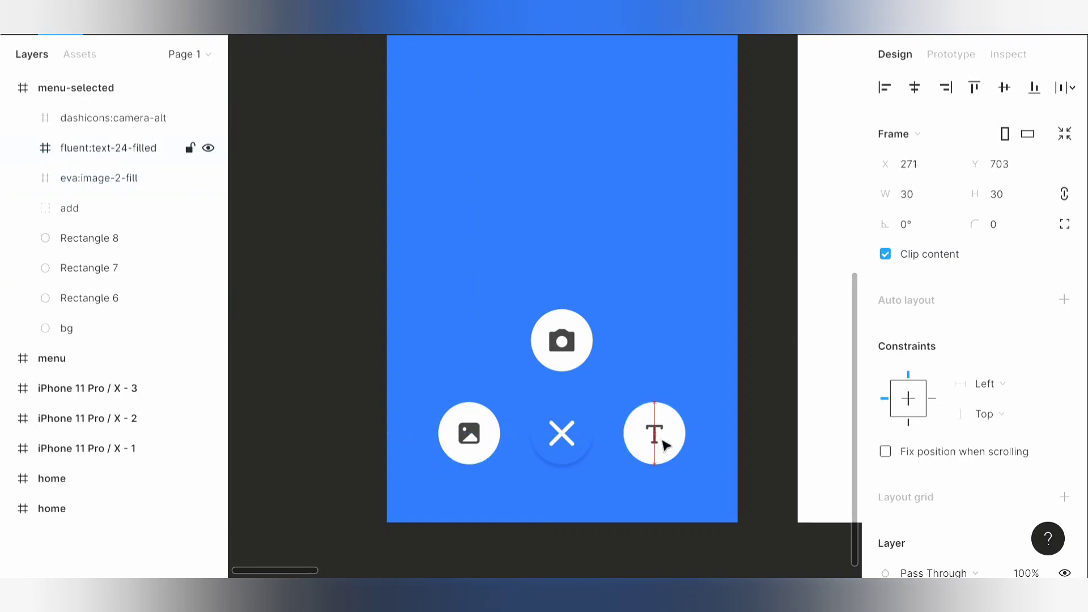
{"action": "key", "text": "Escape"}
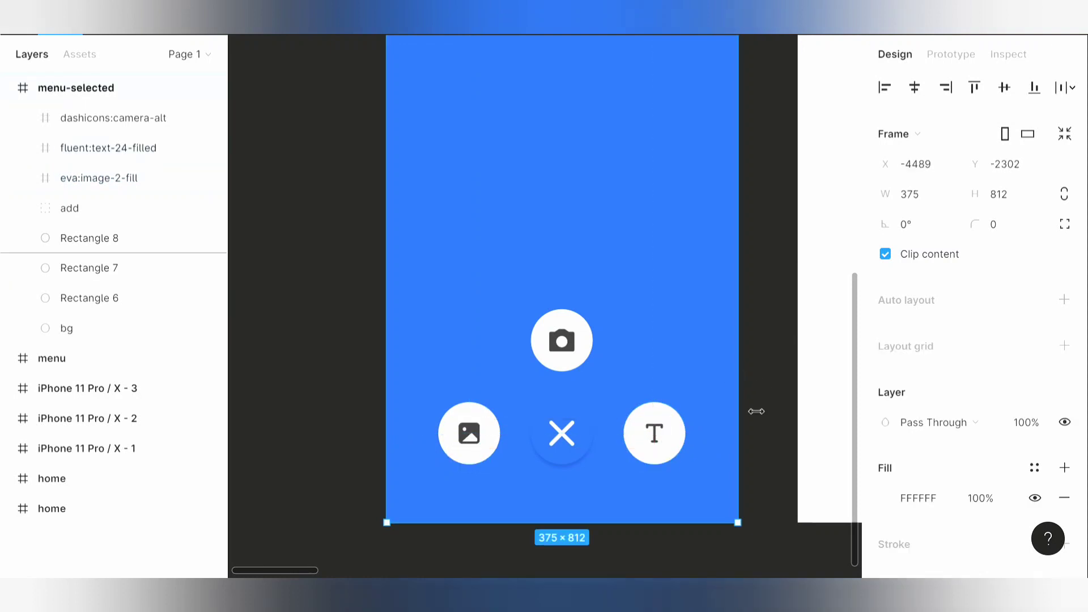
{"action": "key", "text": "minus"}
{"action": "left_click", "coordinate": [654, 286]}
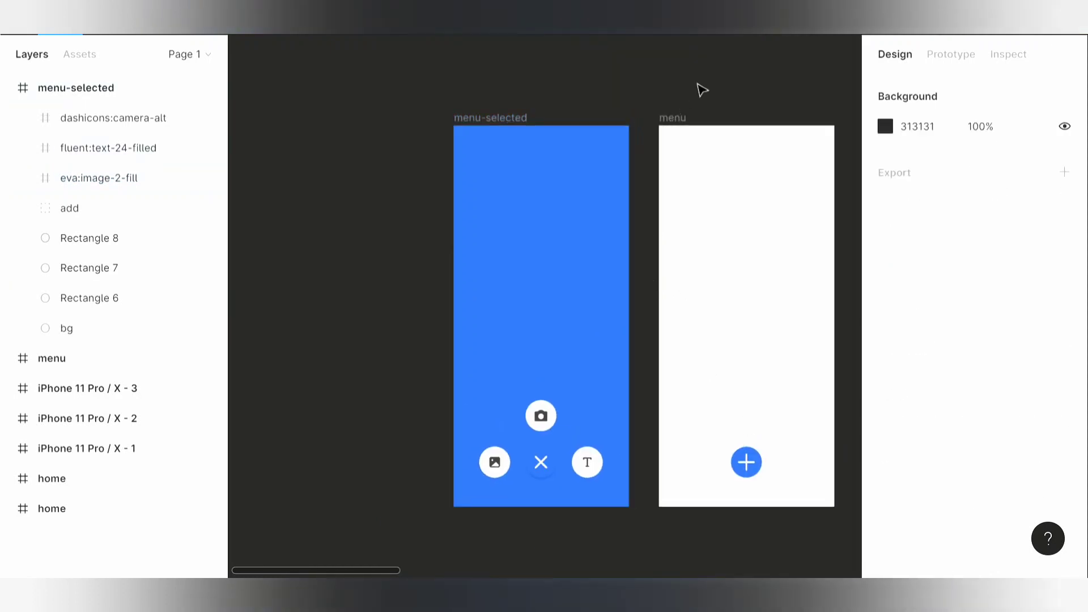
Set the prototype's starting frame to menu.
{"action": "left_click", "coordinate": [688, 119]}
{"action": "left_click", "coordinate": [950, 56]}
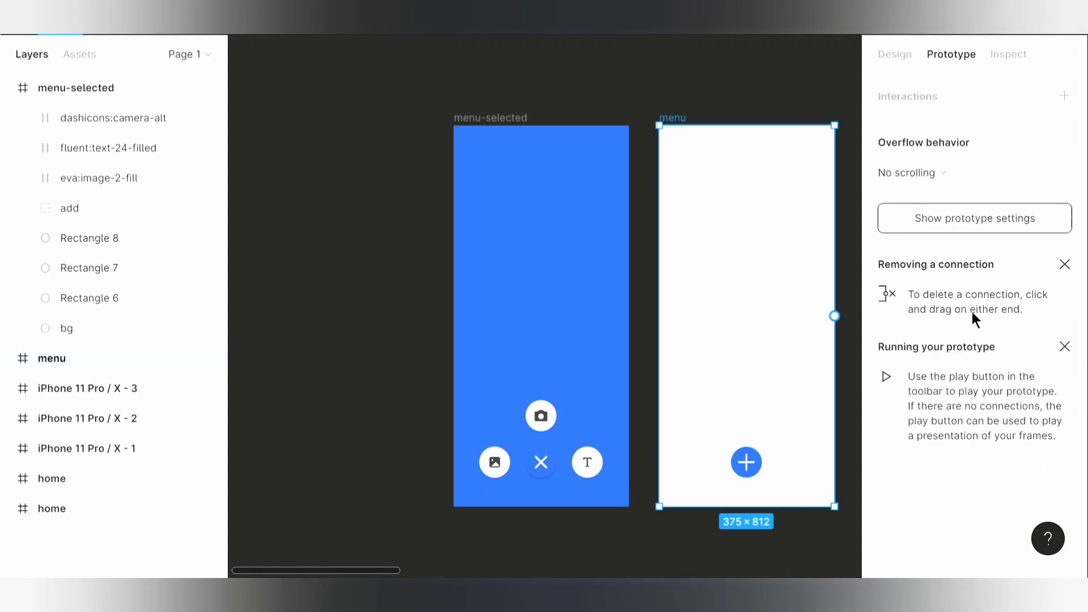
{"action": "left_click", "coordinate": [787, 93]}
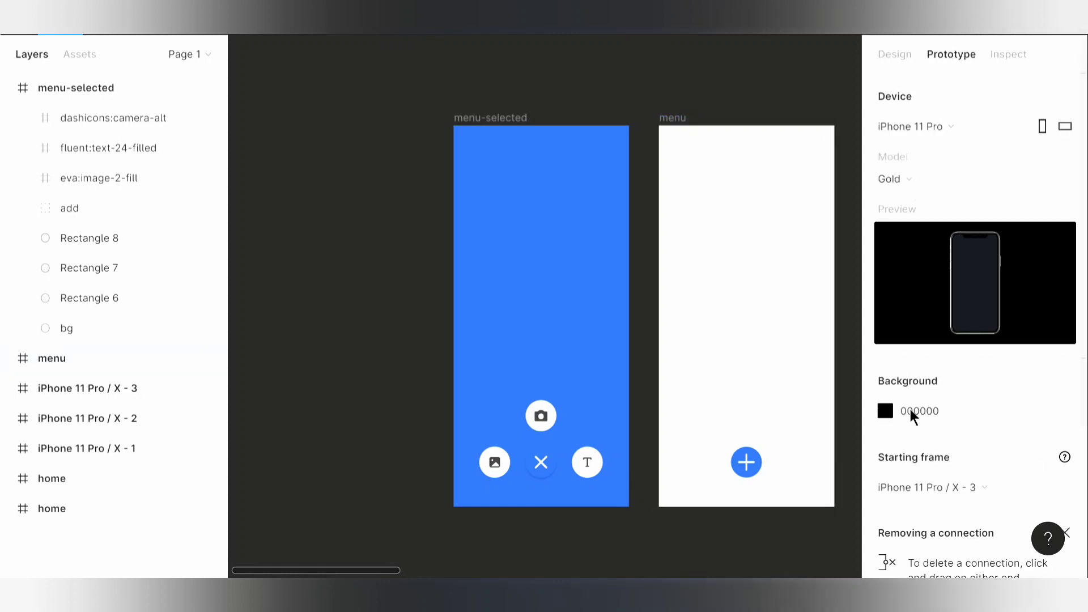
{"action": "left_click", "coordinate": [961, 487]}
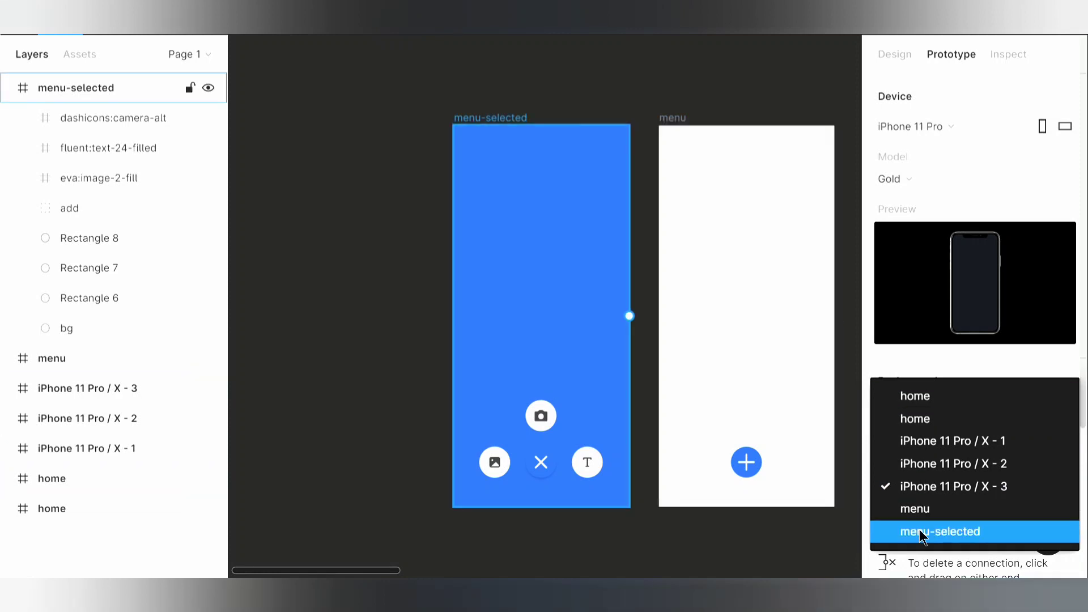
{"action": "left_click", "coordinate": [919, 509]}
Connect the add button on the menu frame to menu-selected with an on-tap interaction.
{"action": "left_click", "coordinate": [697, 119]}
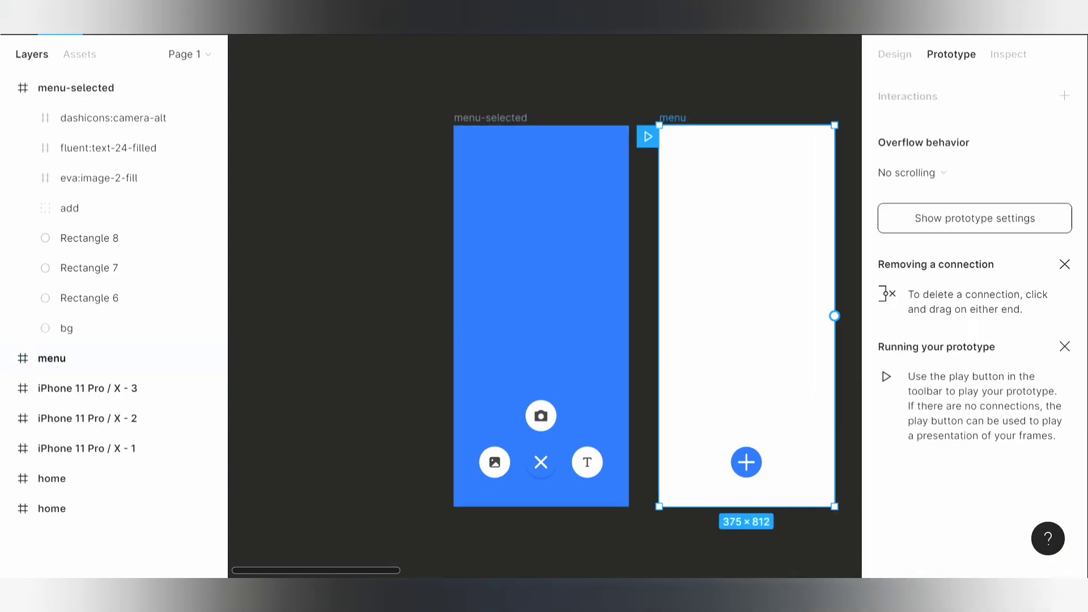
{"action": "left_click", "coordinate": [757, 467]}
{"action": "left_click_drag", "start_coordinate": [763, 463], "coordinate": [620, 440]}
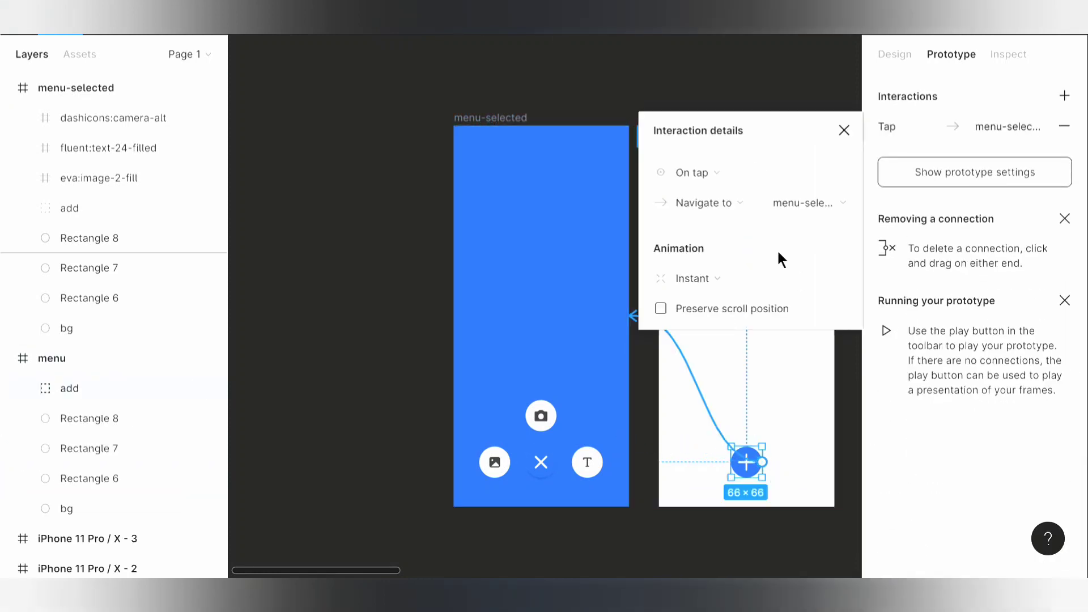
Give the add button's link a Smart animate transition with ease-in-and-out easing and a 300 ms duration.
{"action": "left_click", "coordinate": [692, 278]}
{"action": "left_click", "coordinate": [702, 313]}
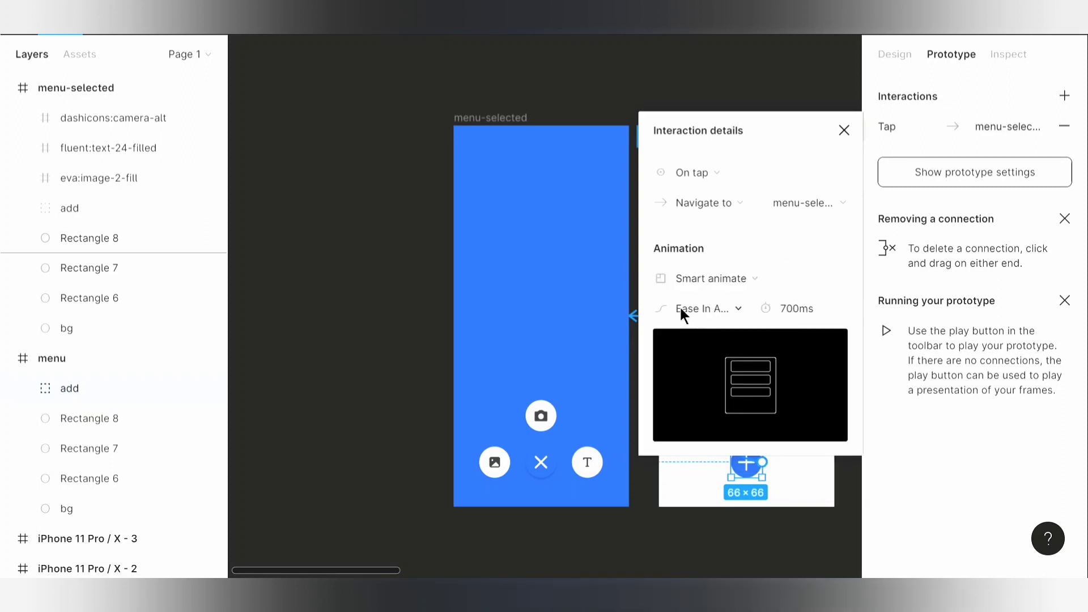
{"action": "left_click", "coordinate": [697, 309]}
{"action": "left_click", "coordinate": [711, 311]}
{"action": "left_click", "coordinate": [794, 309]}
{"action": "type", "text": "300"}
{"action": "key", "text": "Return"}
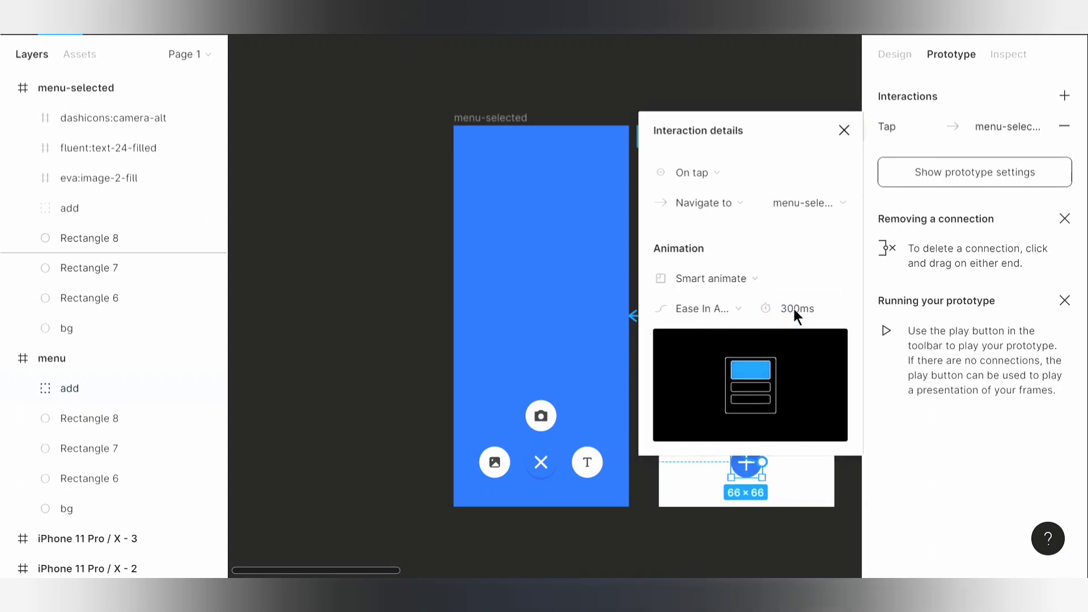
{"action": "left_click", "coordinate": [724, 102]}
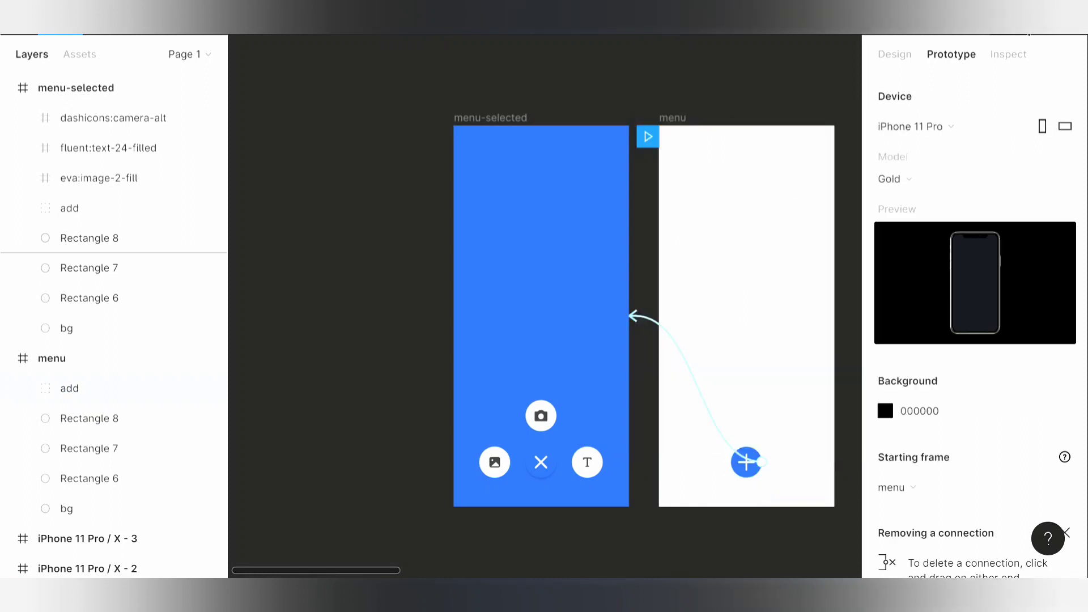
Duplicate the camera, text and image icons from menu-selected and place the copies around the add button on menu.
{"action": "left_click", "coordinate": [541, 415]}
{"action": "left_click", "coordinate": [588, 462], "text": "shift"}
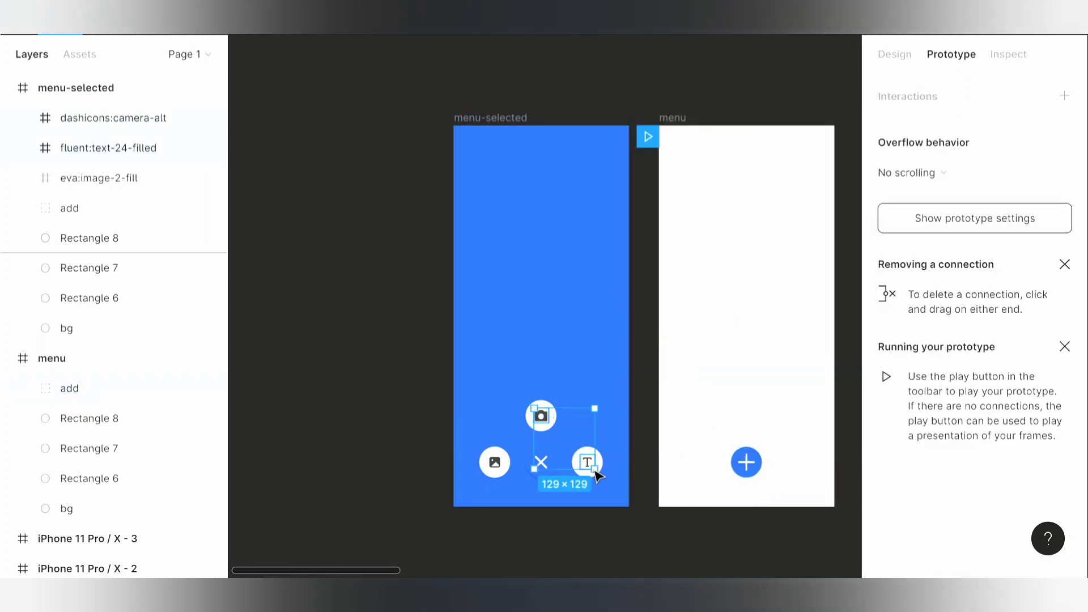
{"action": "left_click", "coordinate": [495, 462], "text": "shift"}
{"action": "key", "text": "ctrl+d"}
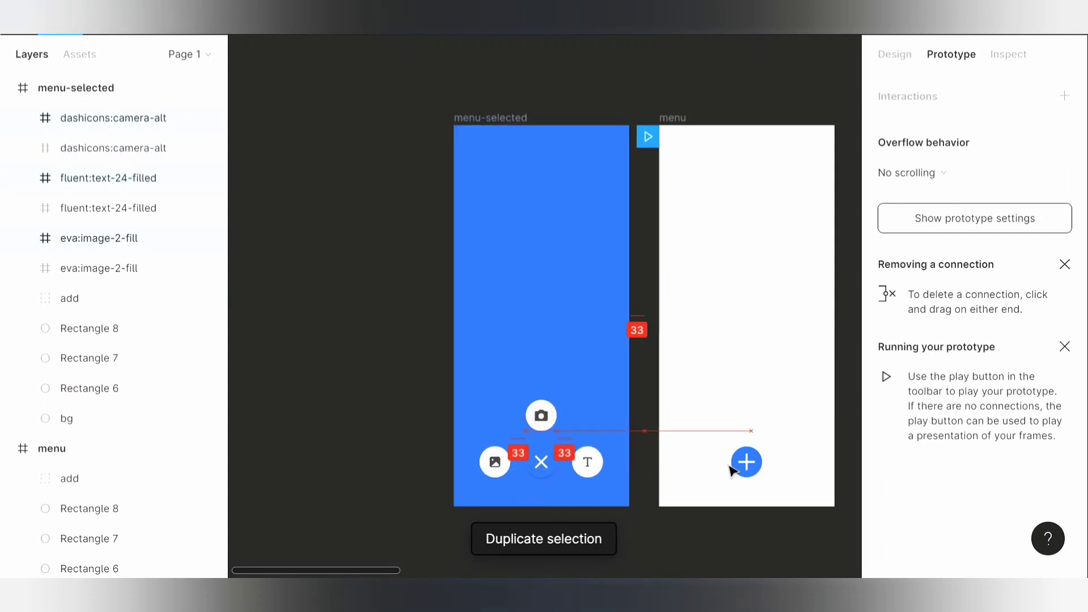
{"action": "left_click_drag", "start_coordinate": [731, 471], "coordinate": [769, 454]}
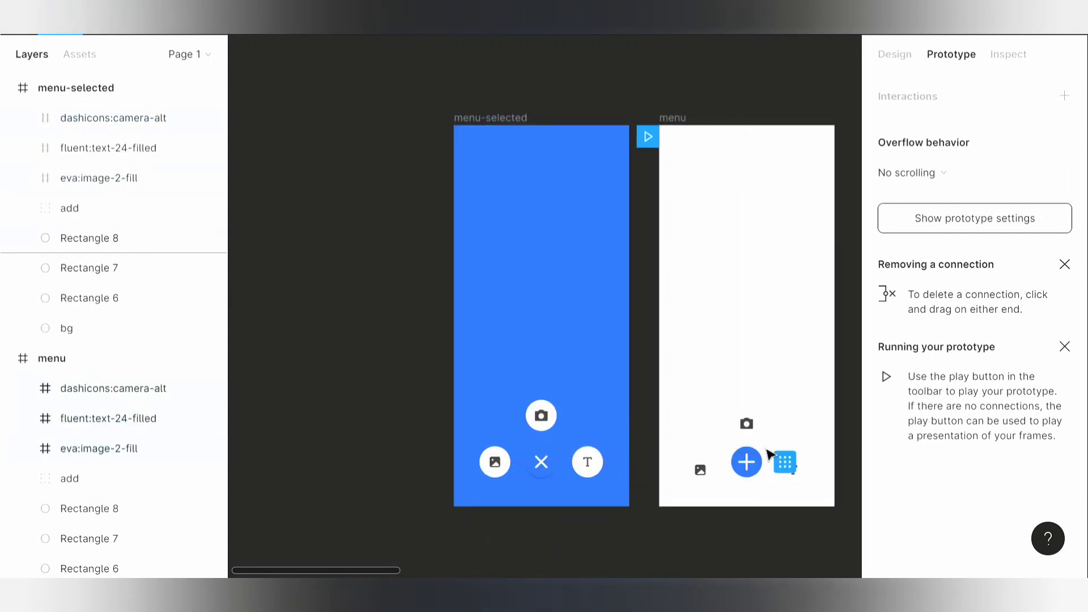
Move the copied text icon onto menu's add button and reorder its layer beneath the add group.
{"action": "key", "text": "shift+2"}
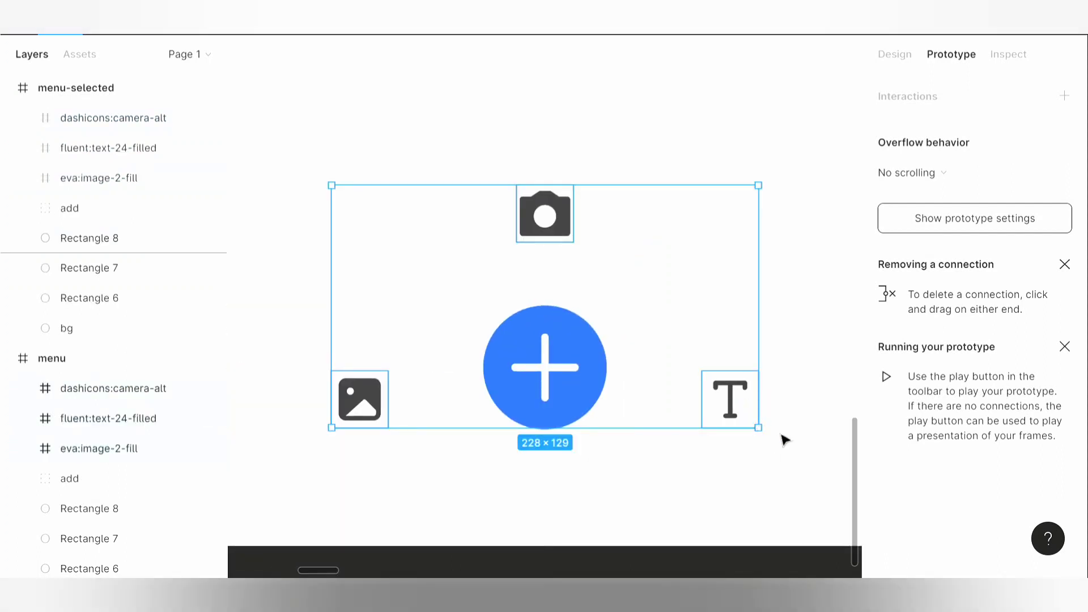
{"action": "left_click", "coordinate": [740, 413]}
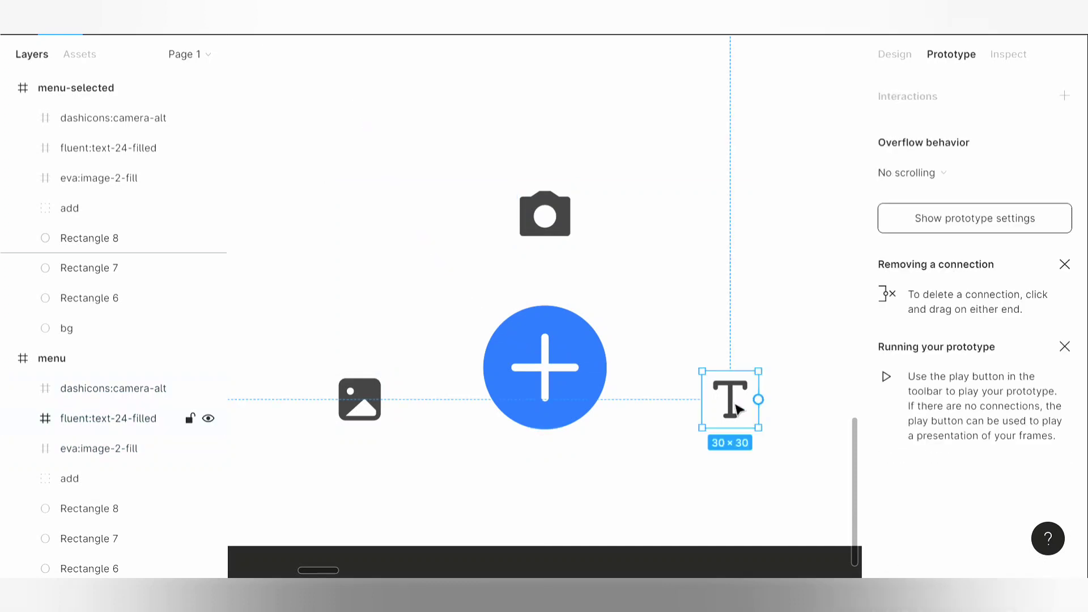
{"action": "left_click_drag", "start_coordinate": [740, 413], "coordinate": [555, 384]}
{"action": "left_click", "coordinate": [22, 345]}
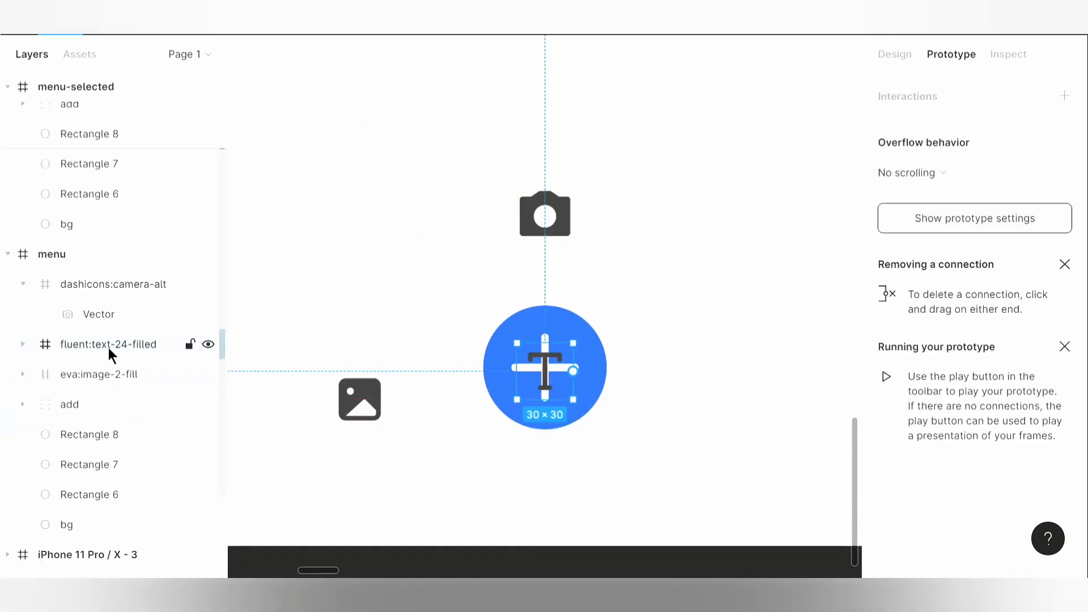
{"action": "left_click_drag", "start_coordinate": [130, 342], "coordinate": [88, 418]}
Move the copied image icon onto the add button's left part and reorder its layer below the add group.
{"action": "left_click", "coordinate": [132, 342]}
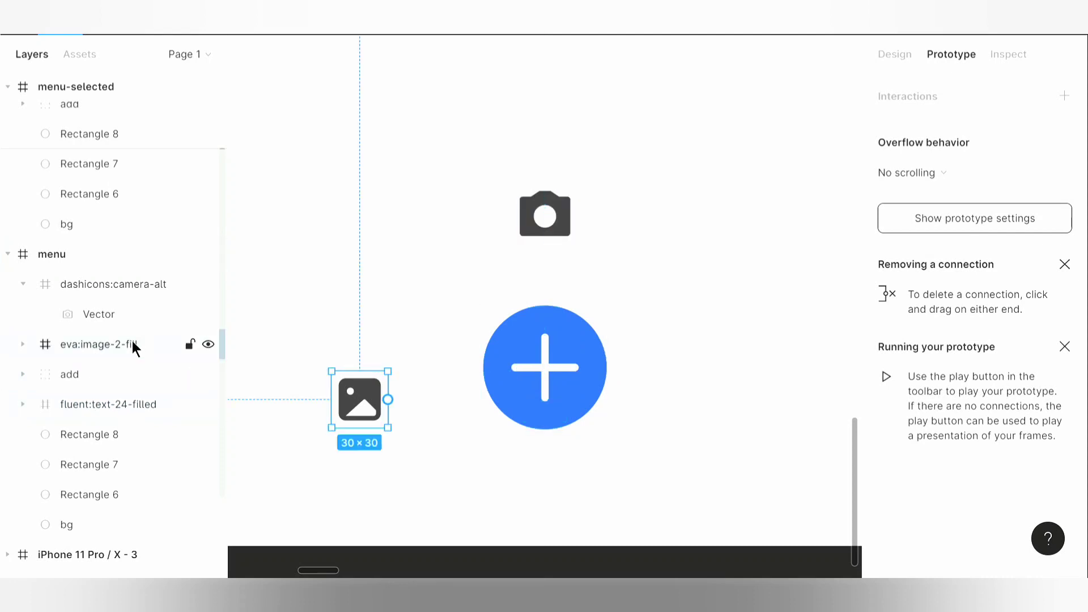
{"action": "left_click_drag", "start_coordinate": [385, 424], "coordinate": [536, 396]}
{"action": "left_click_drag", "start_coordinate": [128, 344], "coordinate": [113, 424]}
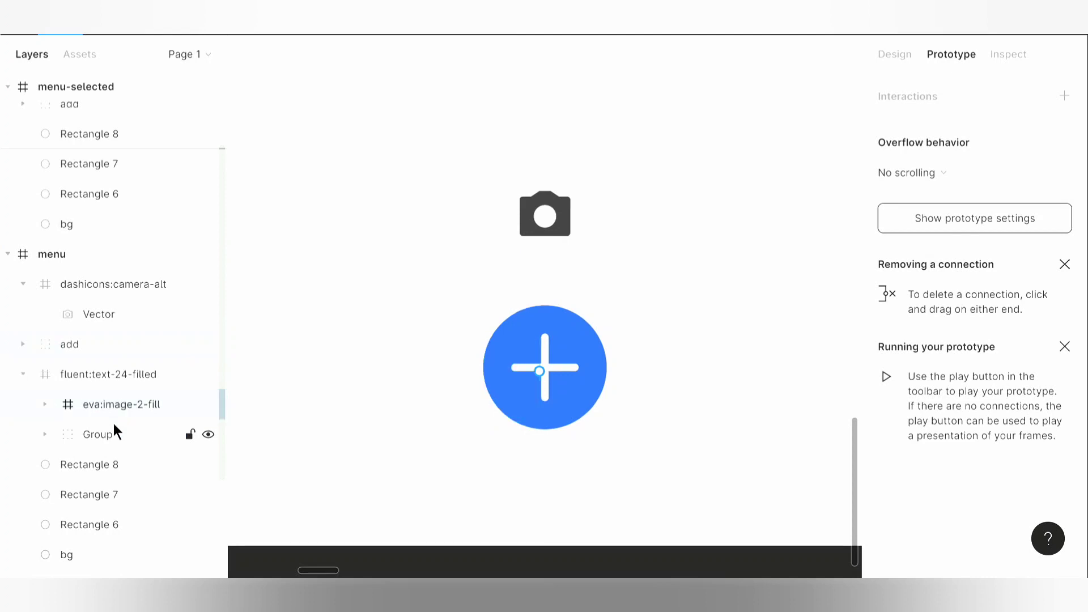
Move the copied camera icon onto the add button's upper part and reorder its layer directly beneath the add group.
{"action": "left_click", "coordinate": [541, 241]}
{"action": "left_click_drag", "start_coordinate": [549, 225], "coordinate": [551, 343]}
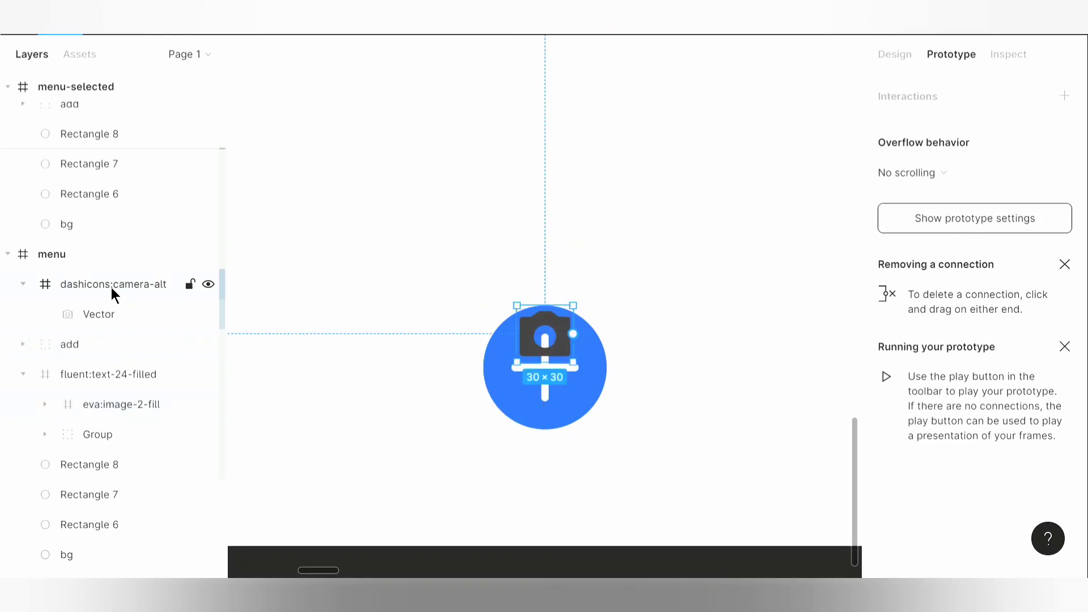
{"action": "left_click_drag", "start_coordinate": [111, 287], "coordinate": [111, 362]}
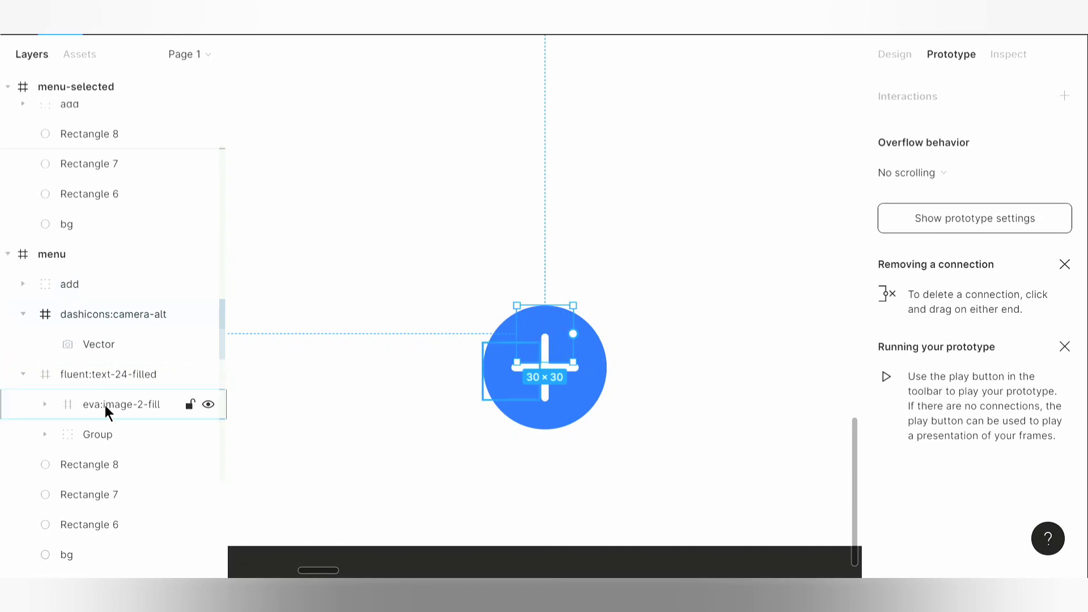
Take the eva:image-2-fill layer out of the fluent:text-24-filled frame and place it directly above that frame.
{"action": "left_click", "coordinate": [104, 406]}
{"action": "left_click_drag", "start_coordinate": [107, 406], "coordinate": [117, 372]}
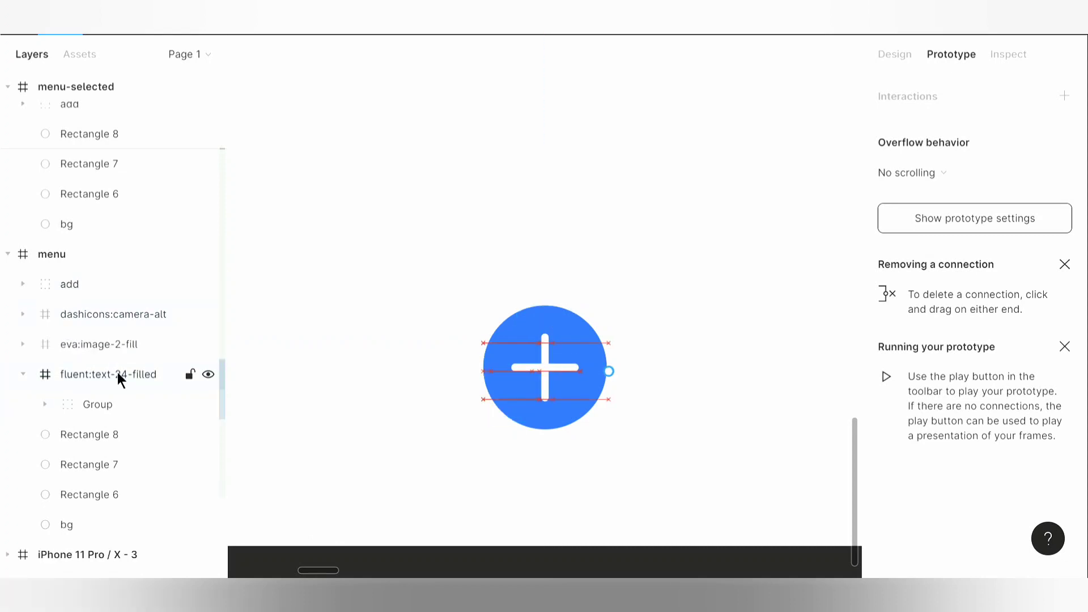
{"action": "left_click", "coordinate": [350, 244]}
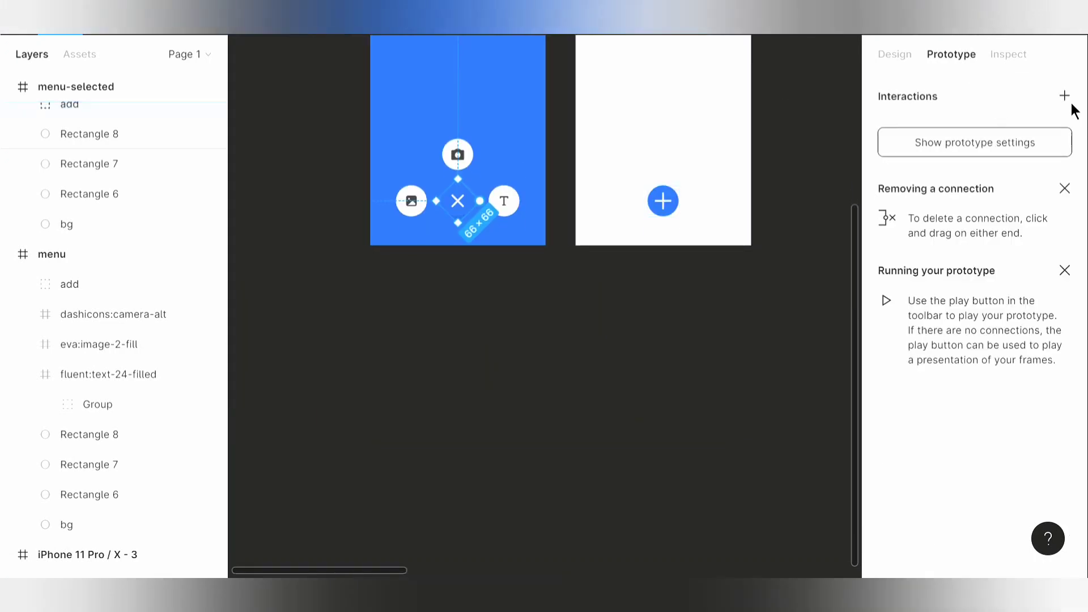
Add an on-tap interaction to the cross button on menu-selected that navigates to menu.
{"action": "left_click", "coordinate": [1064, 97]}
{"action": "left_click", "coordinate": [991, 137]}
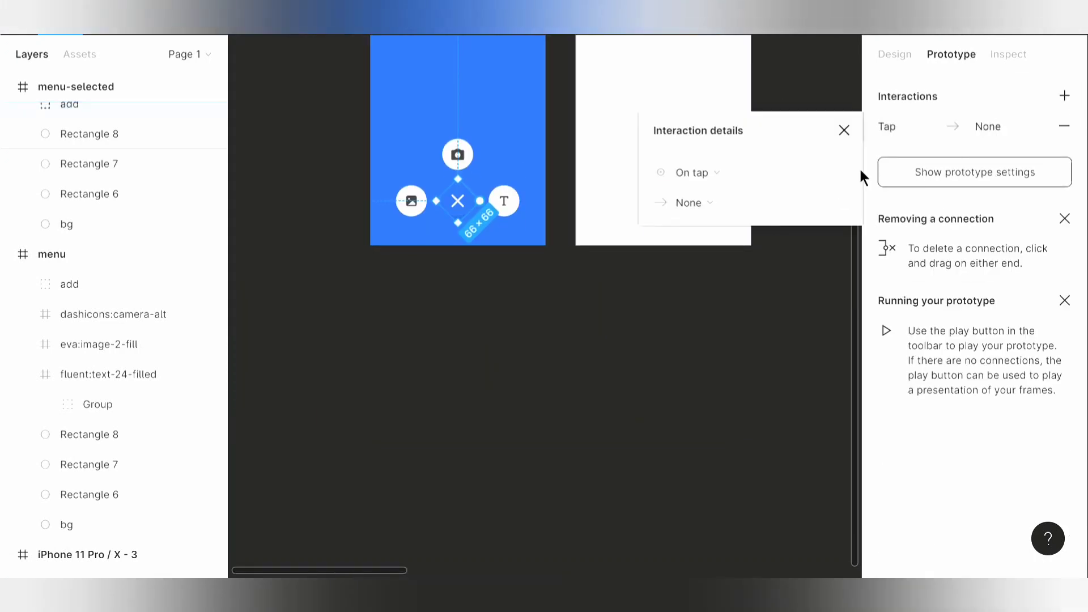
{"action": "left_click", "coordinate": [727, 215]}
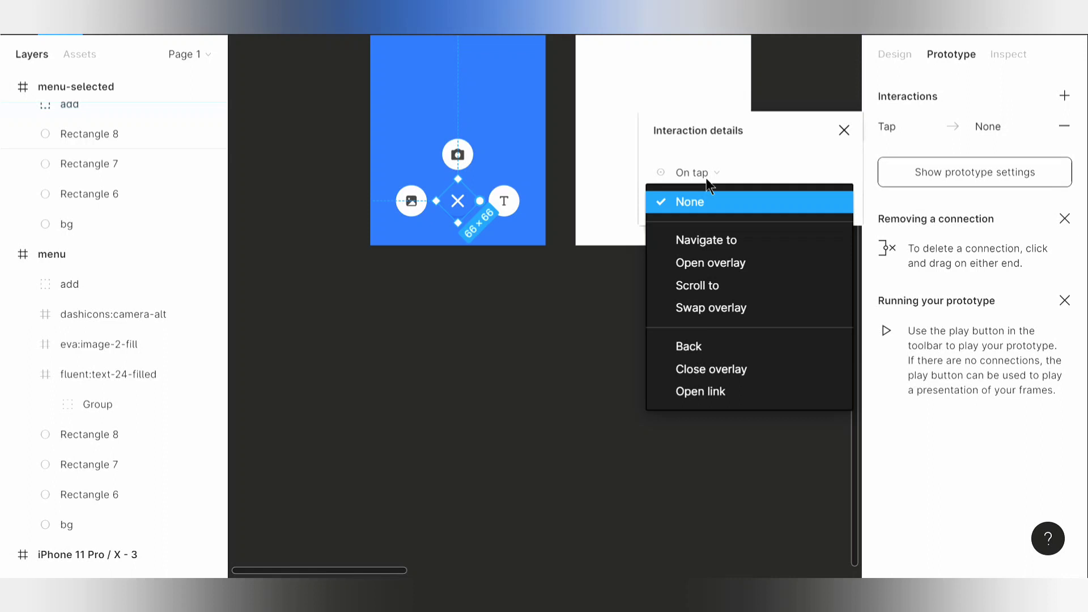
{"action": "left_click", "coordinate": [709, 240]}
{"action": "left_click", "coordinate": [793, 203]}
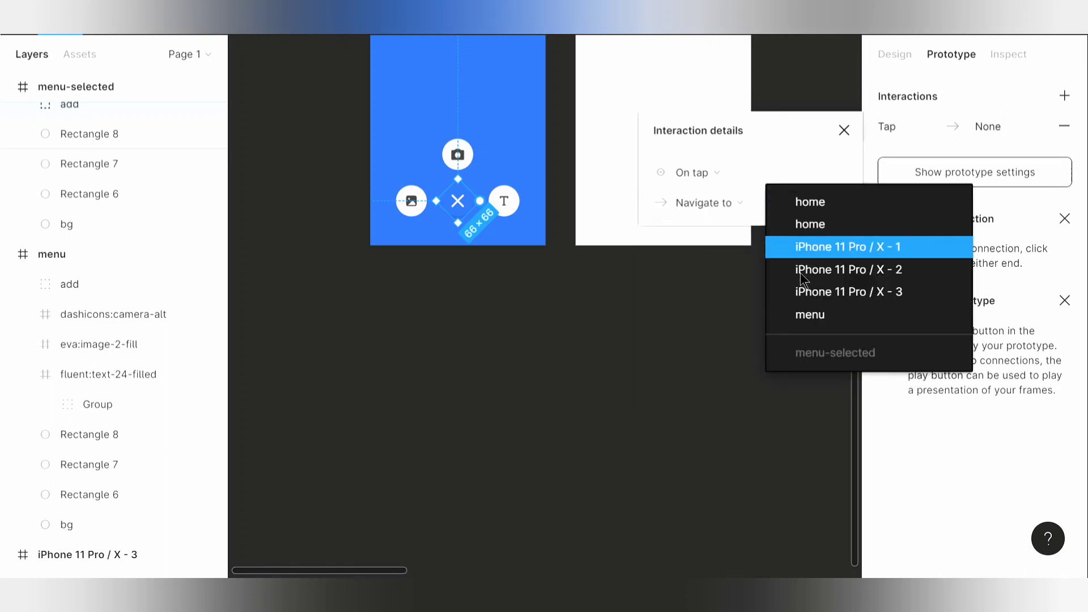
{"action": "left_click", "coordinate": [805, 310]}
{"action": "left_click", "coordinate": [805, 306]}
Give the cross button's link a Smart animate transition with Ease In And Out easing.
{"action": "left_click", "coordinate": [702, 278]}
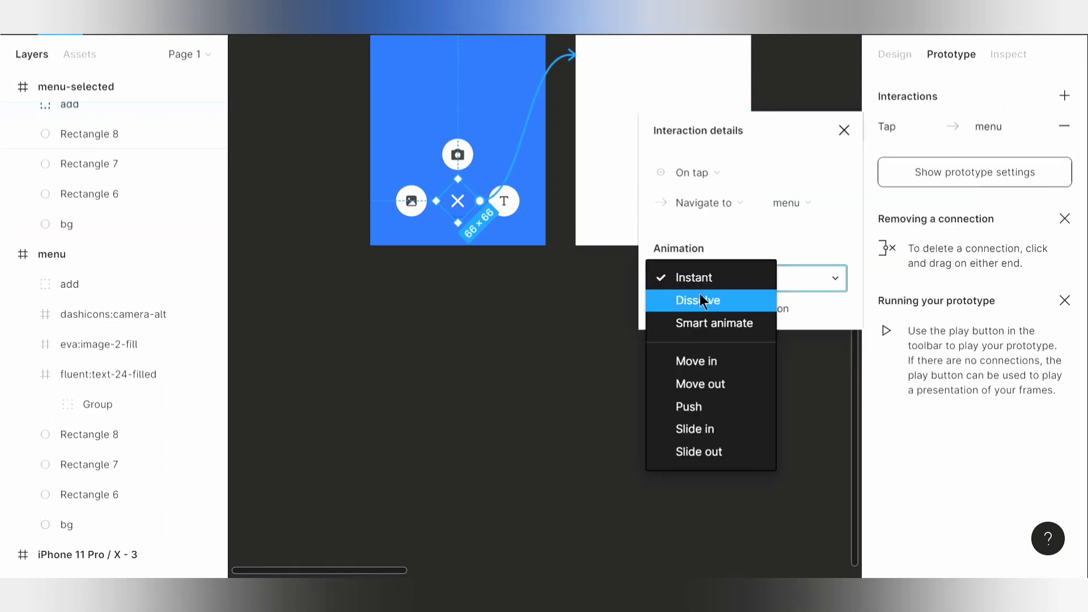
{"action": "left_click", "coordinate": [704, 301]}
{"action": "left_click", "coordinate": [702, 309]}
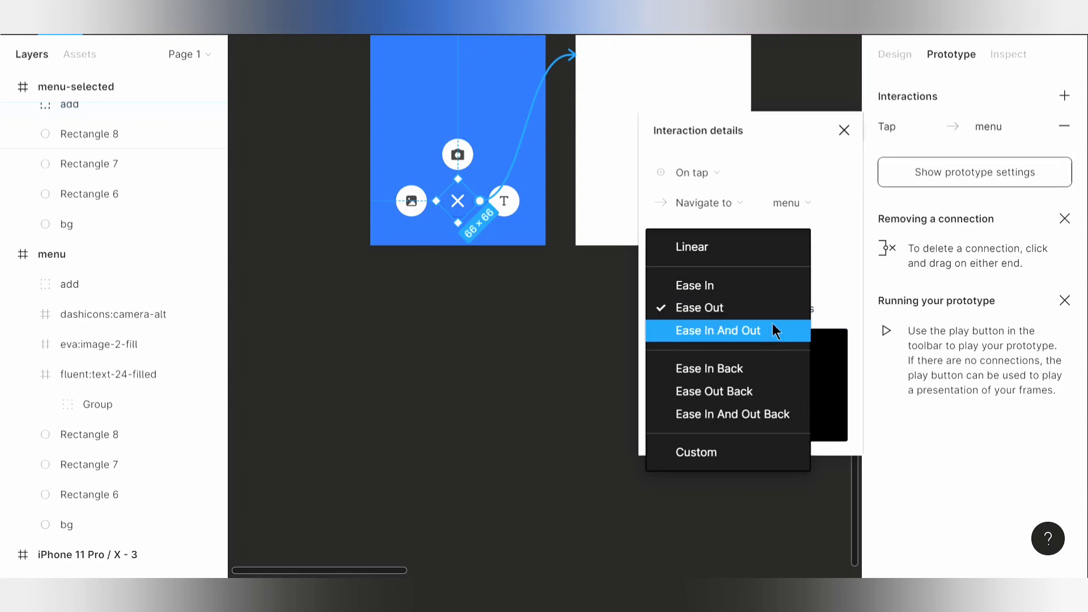
{"action": "left_click", "coordinate": [773, 331]}
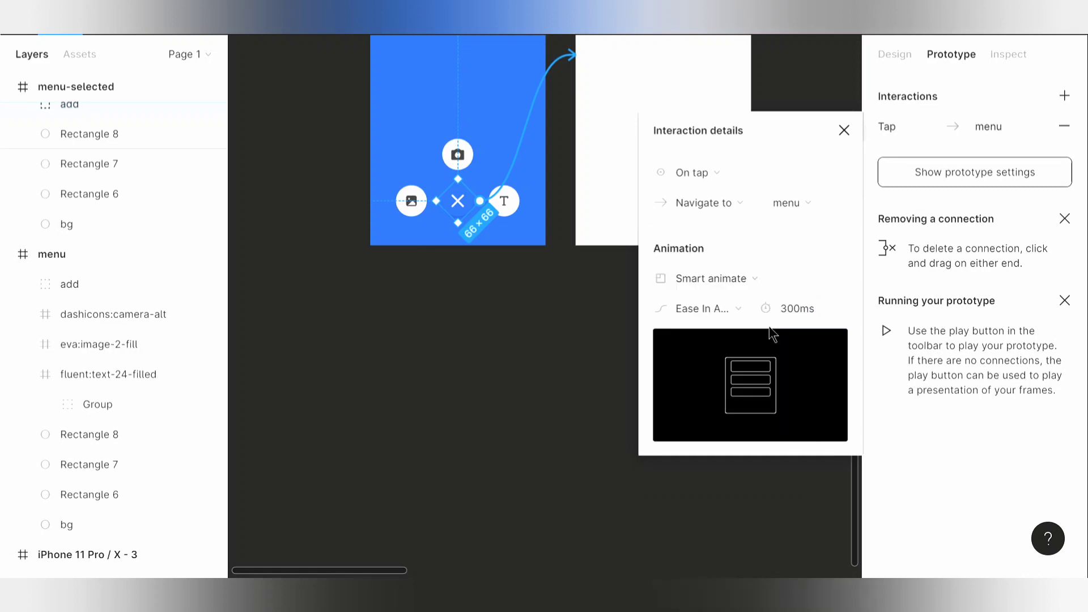
{"action": "left_click", "coordinate": [596, 322]}
Run the prototype and open and close the add-button menu repeatedly to check the animation.
{"action": "scroll", "coordinate": [596, 322], "scroll_direction": "up", "scroll_amount": 3}
{"action": "key", "text": "ctrl+alt+Return"}
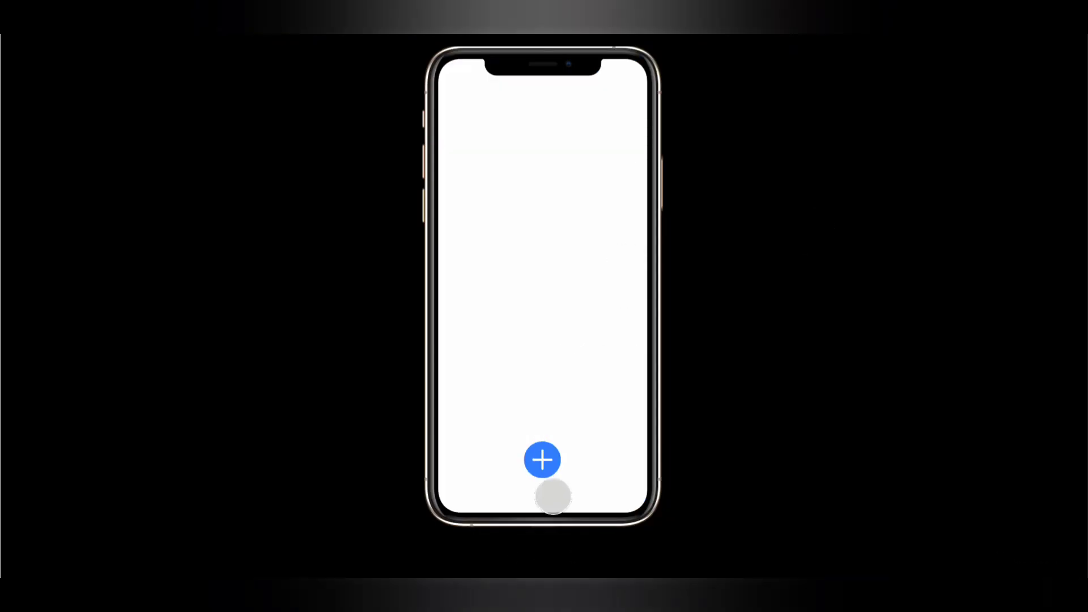
{"action": "left_click", "coordinate": [568, 484]}
{"action": "left_click", "coordinate": [568, 484]}
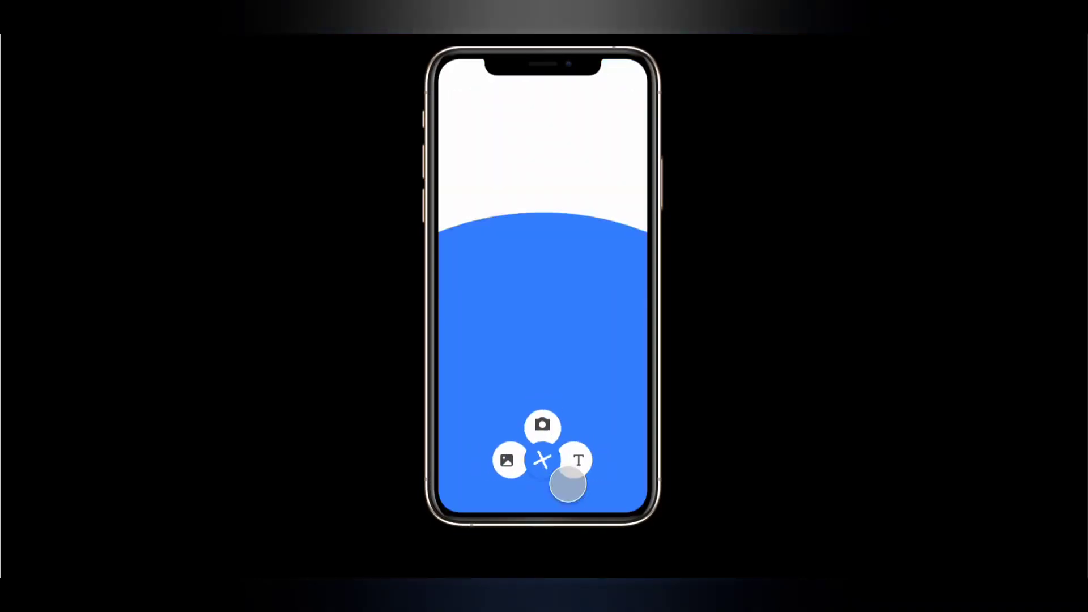
{"action": "left_click", "coordinate": [568, 483]}
{"action": "left_click", "coordinate": [568, 484]}
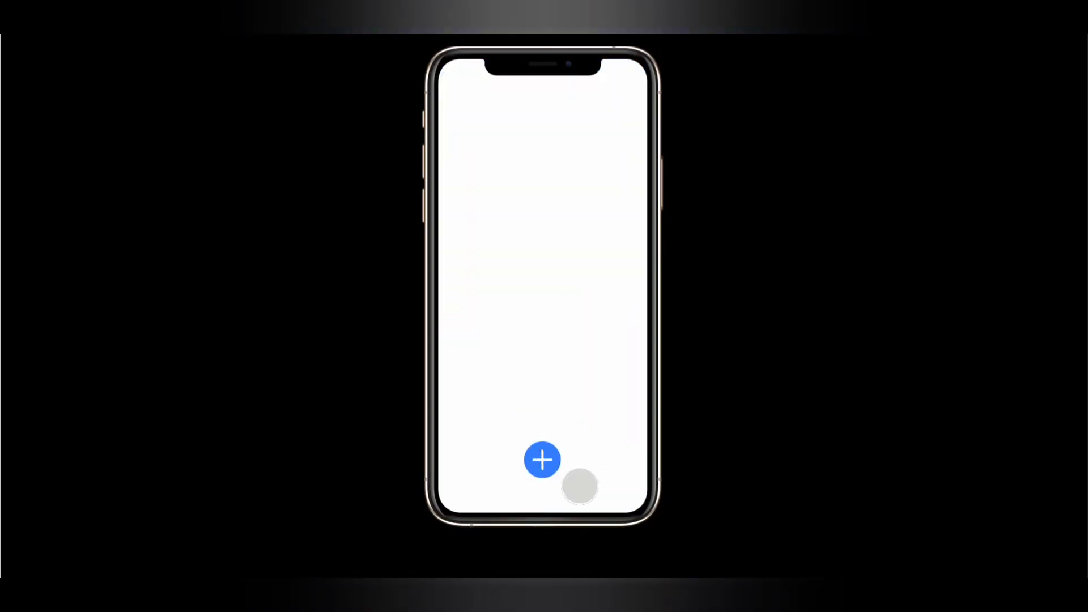
{"action": "left_click", "coordinate": [579, 485]}
{"action": "left_click", "coordinate": [587, 483]}
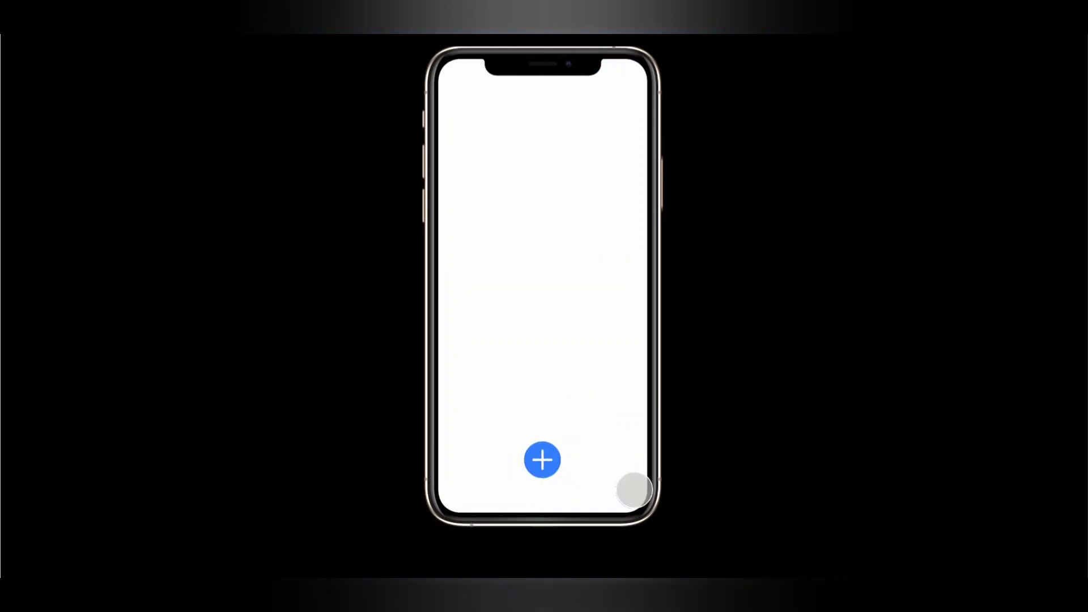
{"action": "left_click", "coordinate": [580, 479]}
{"action": "left_click", "coordinate": [581, 480]}
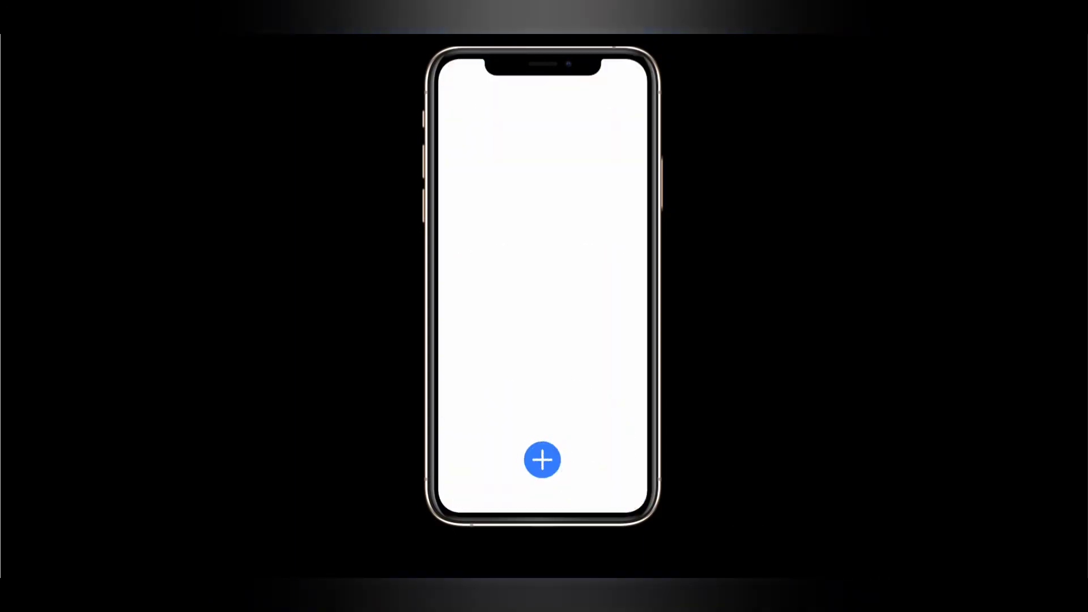